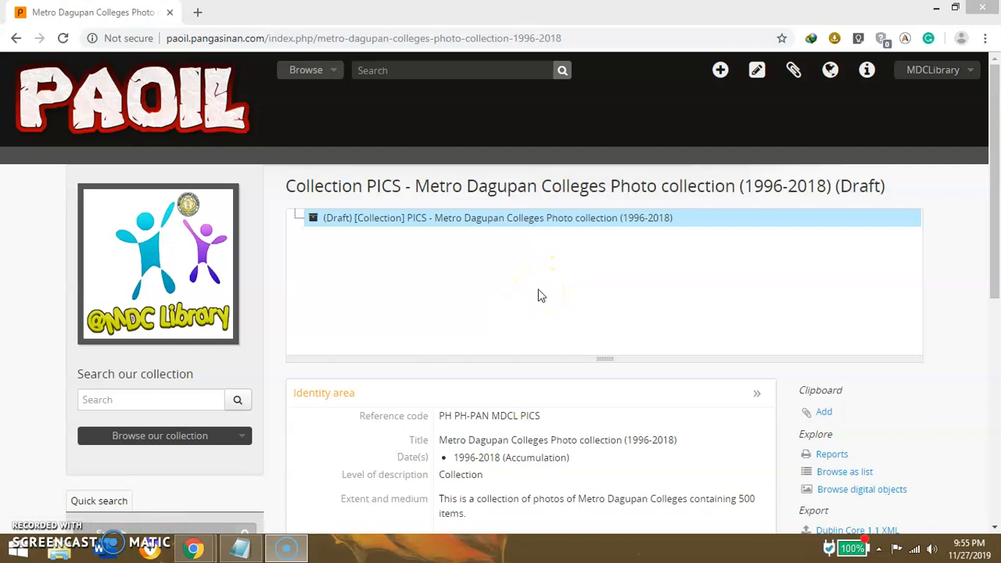
Review the Photo collection's archival description, from its identity and context areas through to the description control area
{"action": "left_click_drag", "start_coordinate": [994, 235], "coordinate": [991, 366]}
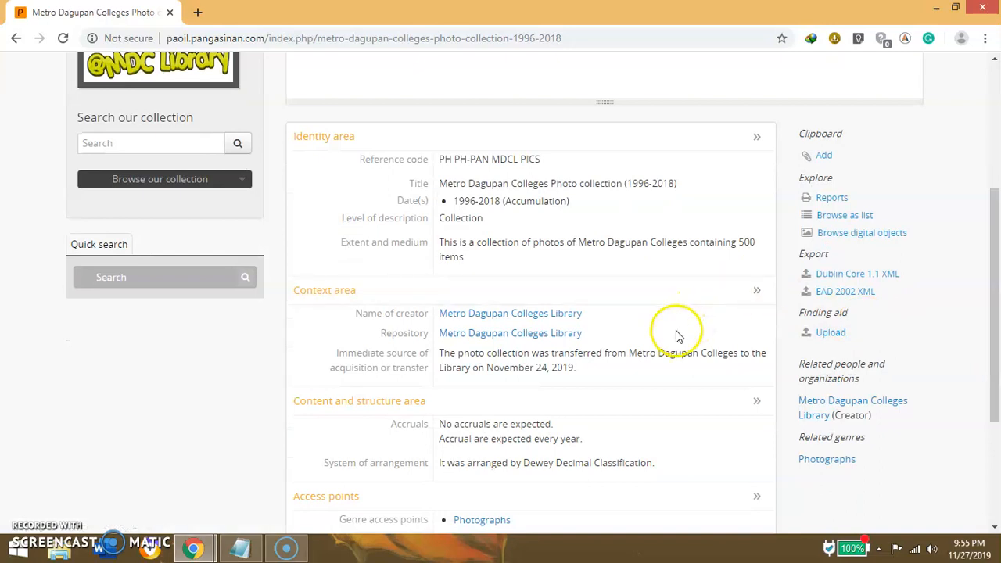
{"action": "scroll", "coordinate": [676, 334], "scroll_direction": "down", "scroll_amount": 3}
{"action": "scroll", "coordinate": [670, 335], "scroll_direction": "up", "scroll_amount": 3}
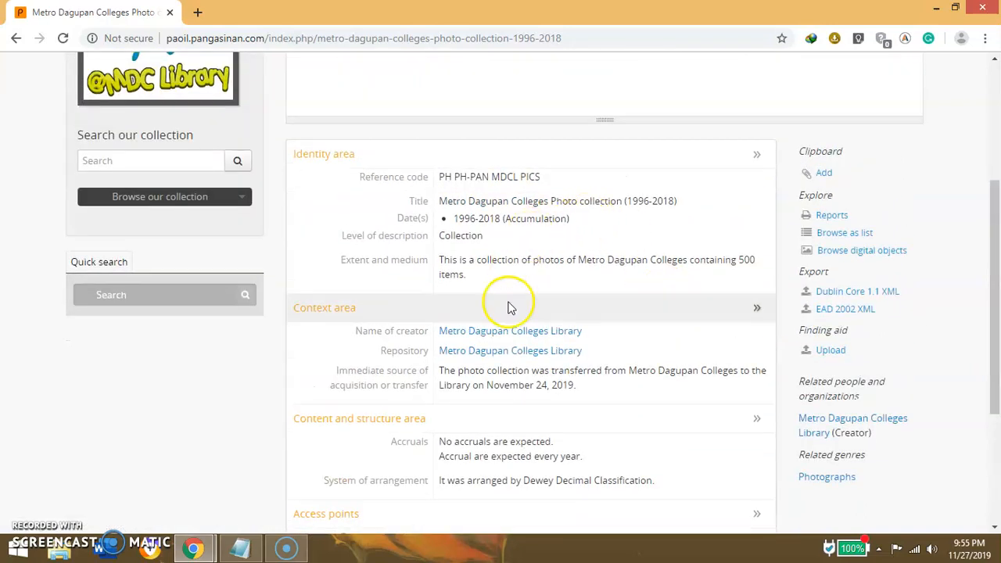
{"action": "scroll", "coordinate": [508, 308], "scroll_direction": "down", "scroll_amount": 2}
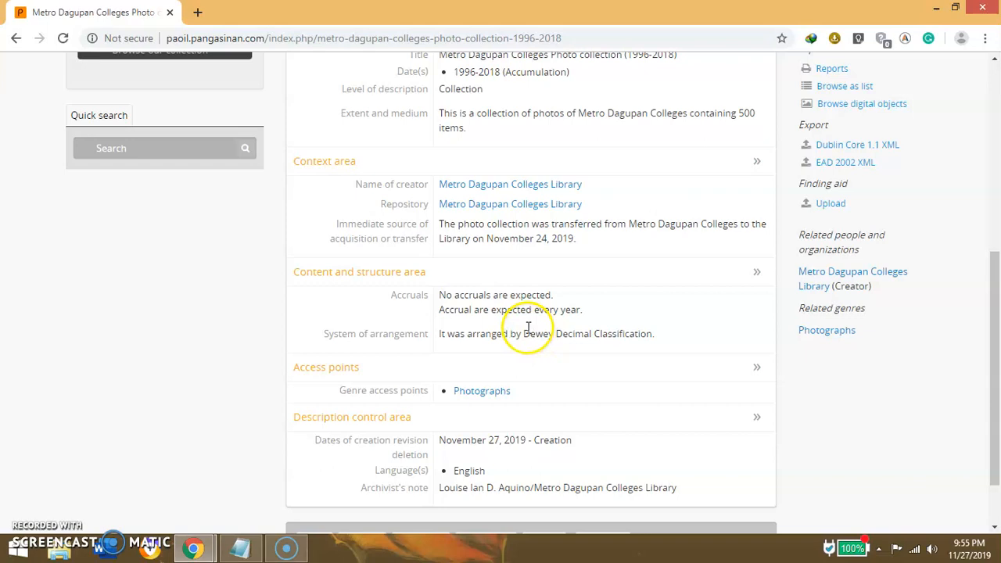
{"action": "scroll", "coordinate": [522, 321], "scroll_direction": "up", "scroll_amount": 1}
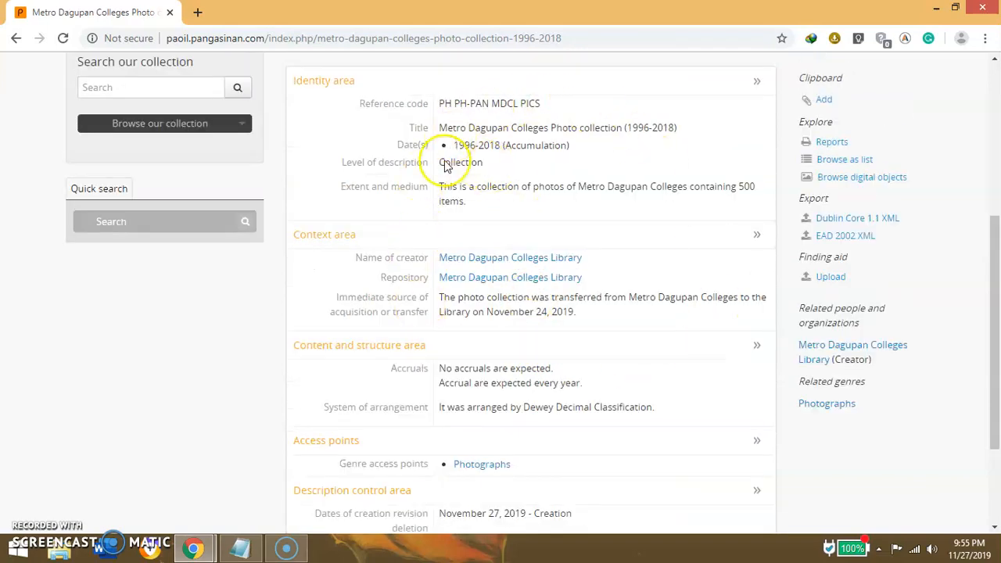
{"action": "scroll", "coordinate": [681, 243], "scroll_direction": "down", "scroll_amount": 2}
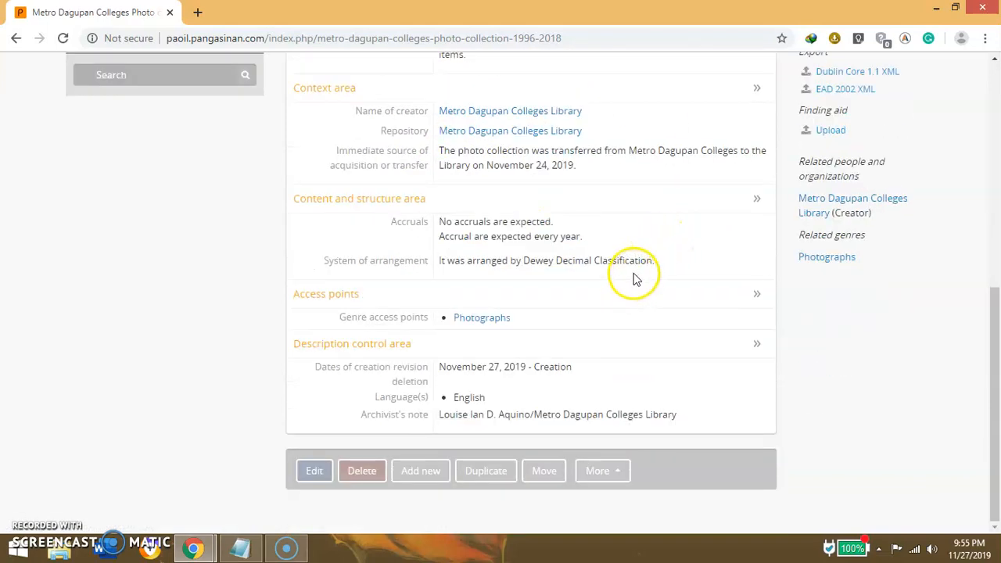
{"action": "scroll", "coordinate": [634, 281], "scroll_direction": "up", "scroll_amount": 6}
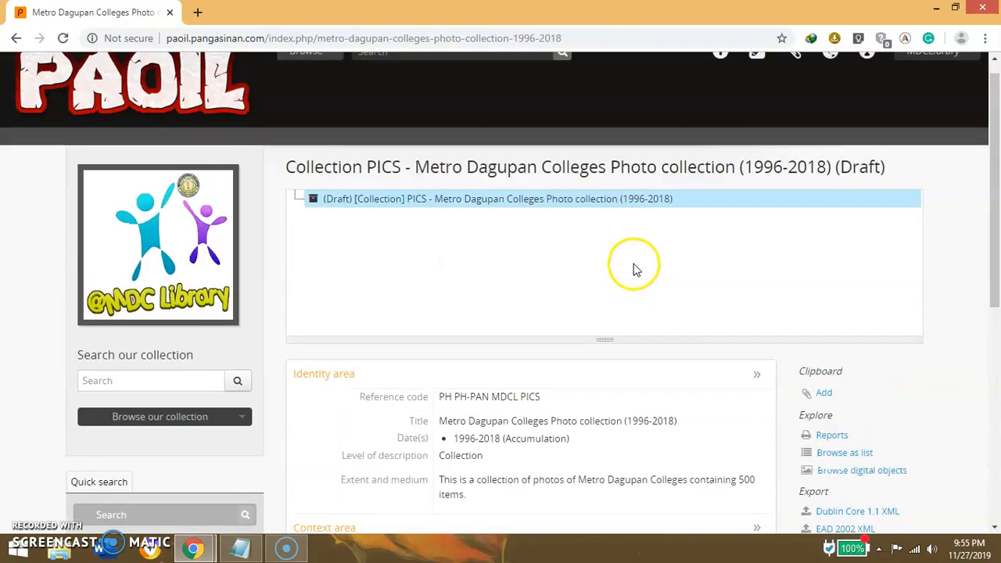
{"action": "scroll", "coordinate": [634, 270], "scroll_direction": "down", "scroll_amount": 6}
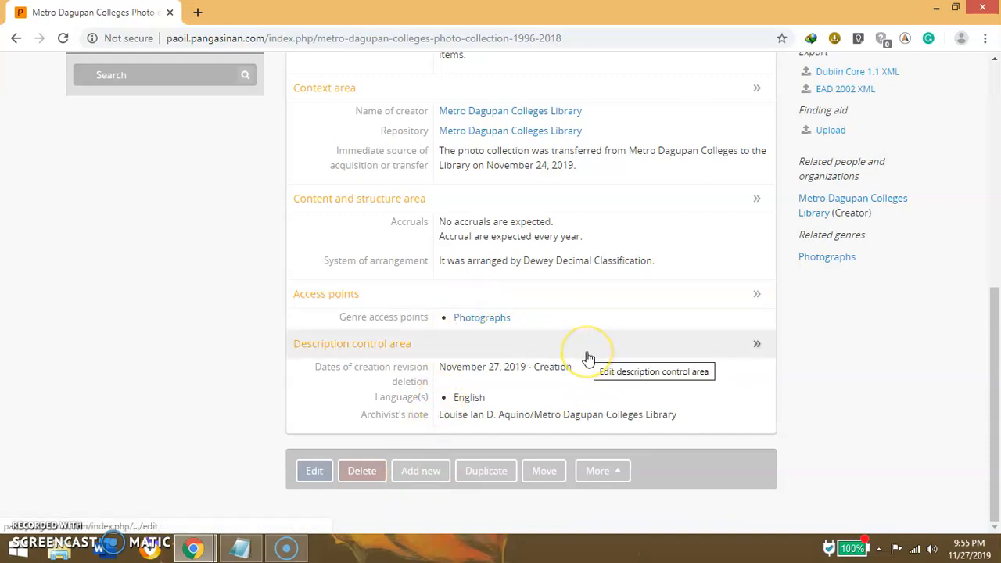
{"action": "scroll", "coordinate": [586, 356], "scroll_direction": "up", "scroll_amount": 3}
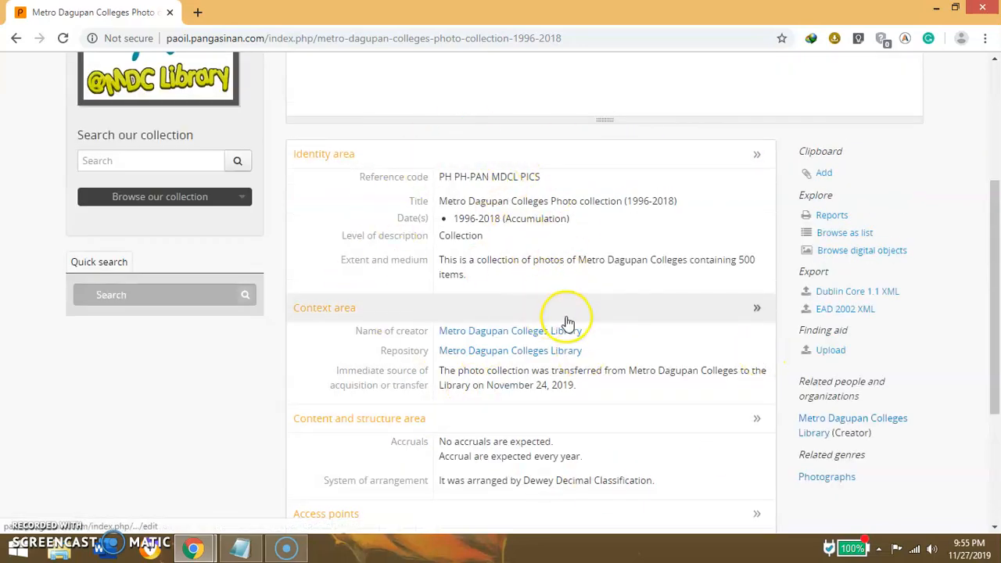
{"action": "scroll", "coordinate": [498, 308], "scroll_direction": "down", "scroll_amount": 3}
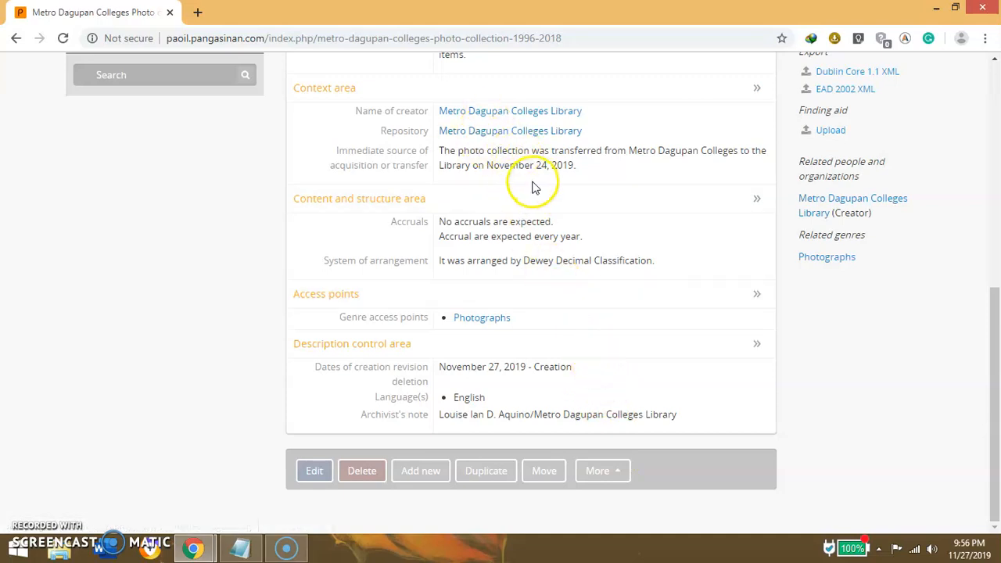
{"action": "scroll", "coordinate": [530, 182], "scroll_direction": "up", "scroll_amount": 4}
{"action": "scroll", "coordinate": [530, 180], "scroll_direction": "up", "scroll_amount": 2}
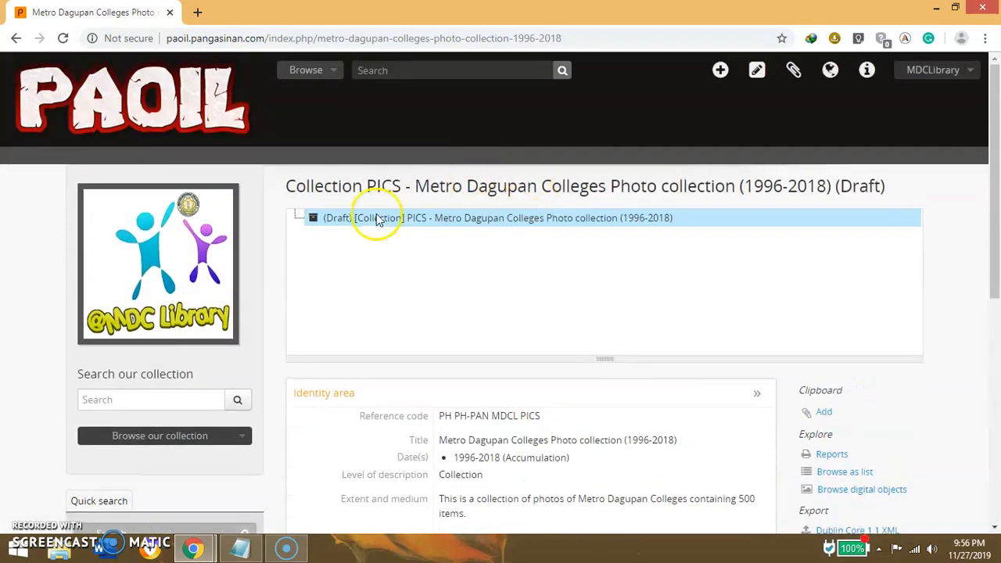
Browse the library's archival descriptions and open the Metro Dagupan Colleges Undergraduate Thesis Collection (2000-2016)
{"action": "scroll", "coordinate": [345, 235], "scroll_direction": "down", "scroll_amount": 2}
{"action": "left_click", "coordinate": [156, 290]}
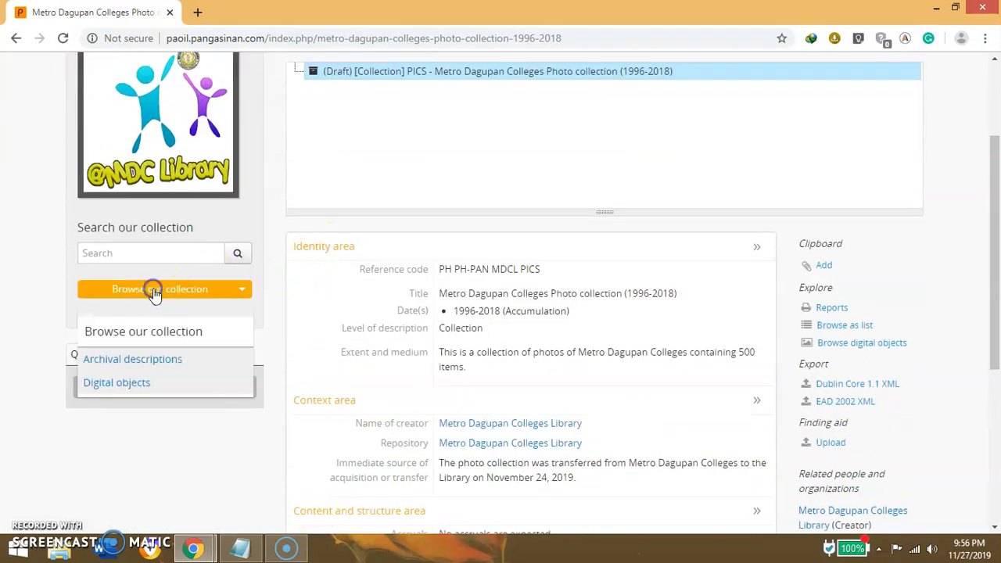
{"action": "left_click", "coordinate": [129, 358]}
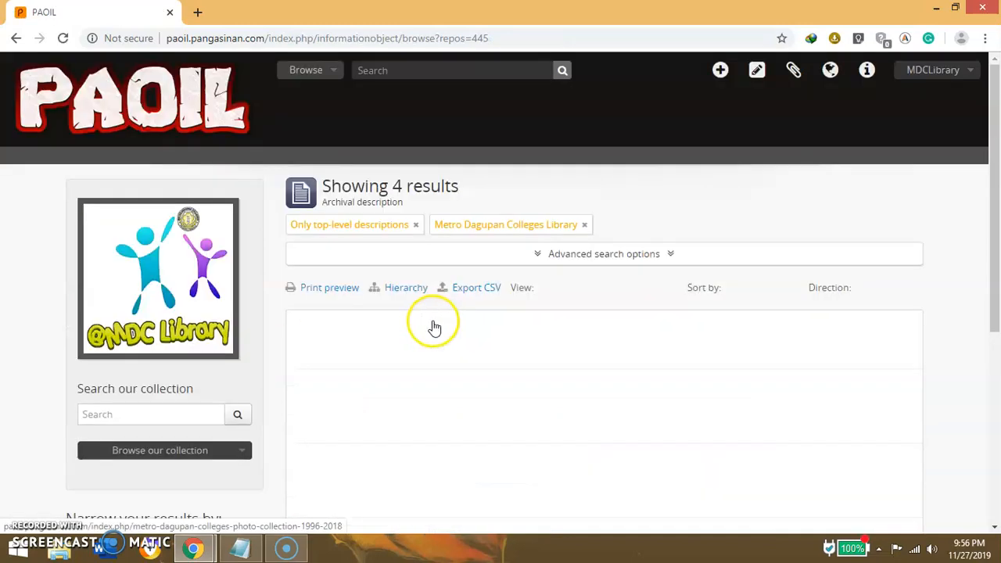
{"action": "scroll", "coordinate": [495, 404], "scroll_direction": "down", "scroll_amount": 1}
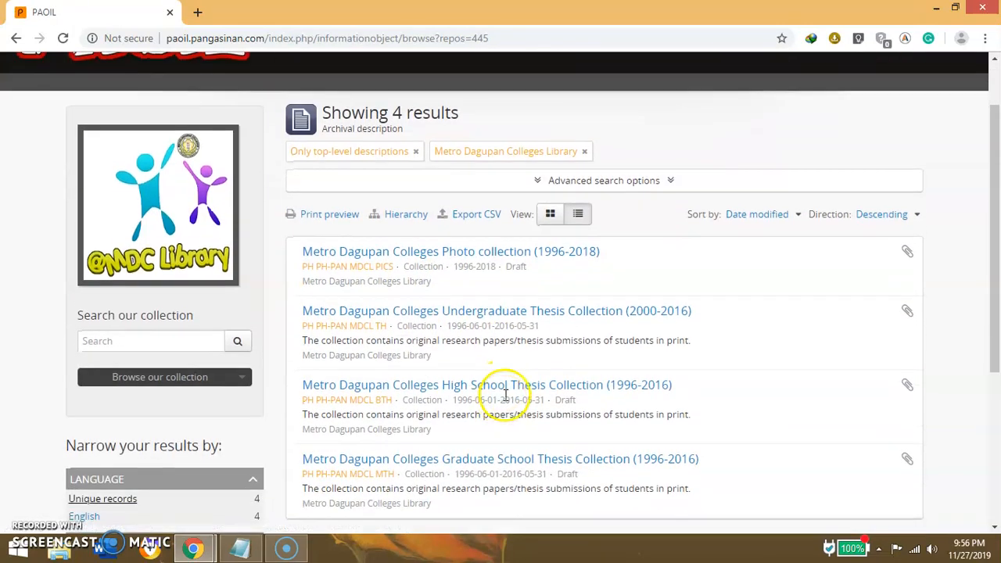
{"action": "left_click", "coordinate": [531, 319]}
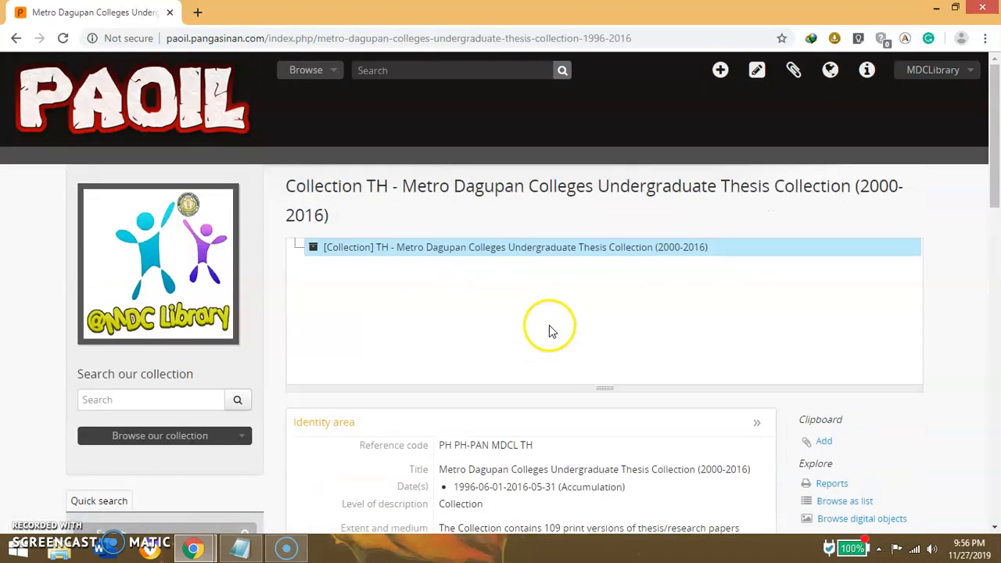
Read through the Undergraduate Thesis Collection's identity, context, access conditions and access point details
{"action": "scroll", "coordinate": [547, 335], "scroll_direction": "down", "scroll_amount": 2}
{"action": "scroll", "coordinate": [576, 367], "scroll_direction": "down", "scroll_amount": 10}
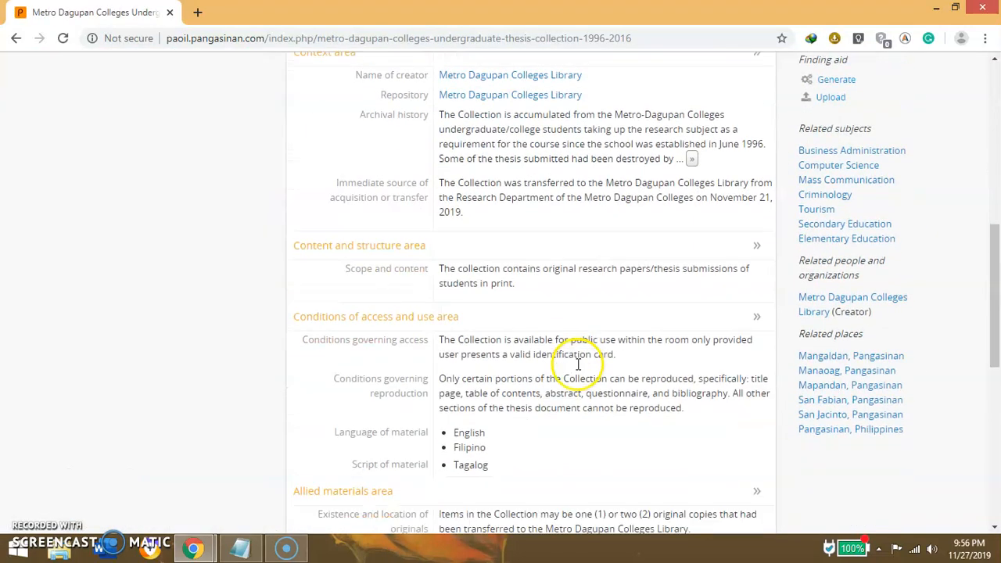
{"action": "scroll", "coordinate": [555, 383], "scroll_direction": "down", "scroll_amount": 2}
{"action": "scroll", "coordinate": [570, 380], "scroll_direction": "up", "scroll_amount": 5}
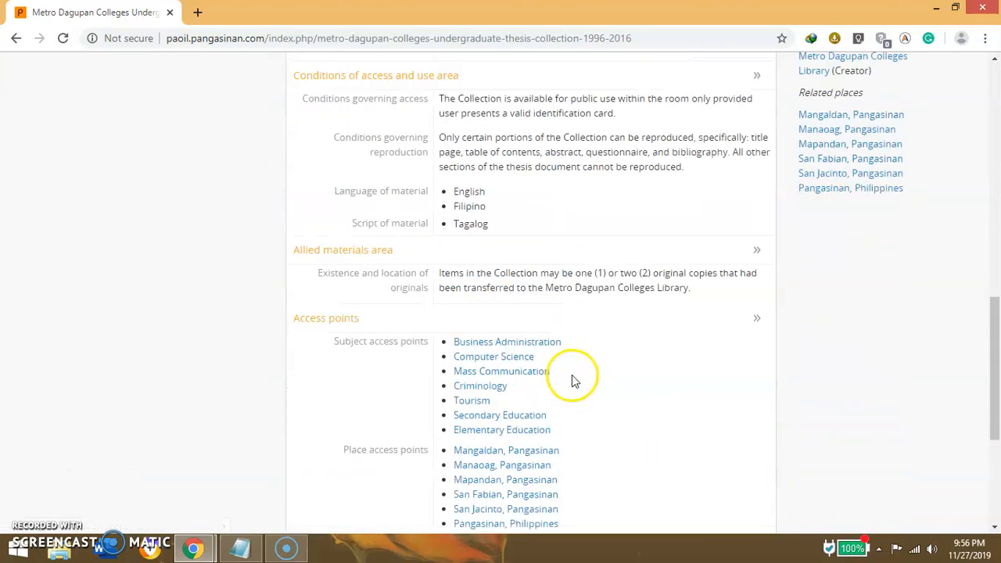
{"action": "scroll", "coordinate": [575, 378], "scroll_direction": "down", "scroll_amount": 1}
{"action": "scroll", "coordinate": [580, 374], "scroll_direction": "up", "scroll_amount": 2}
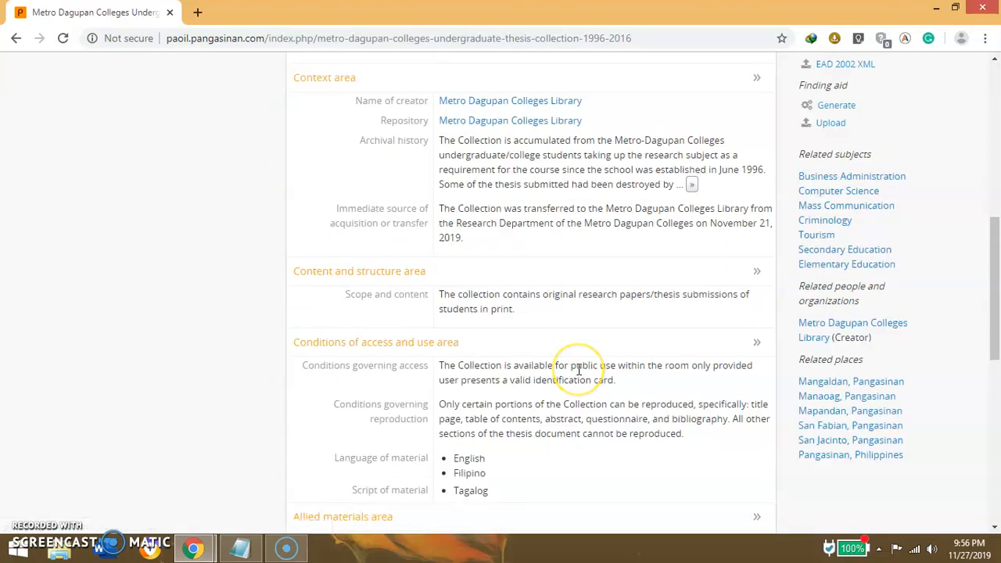
{"action": "scroll", "coordinate": [580, 373], "scroll_direction": "up", "scroll_amount": 4}
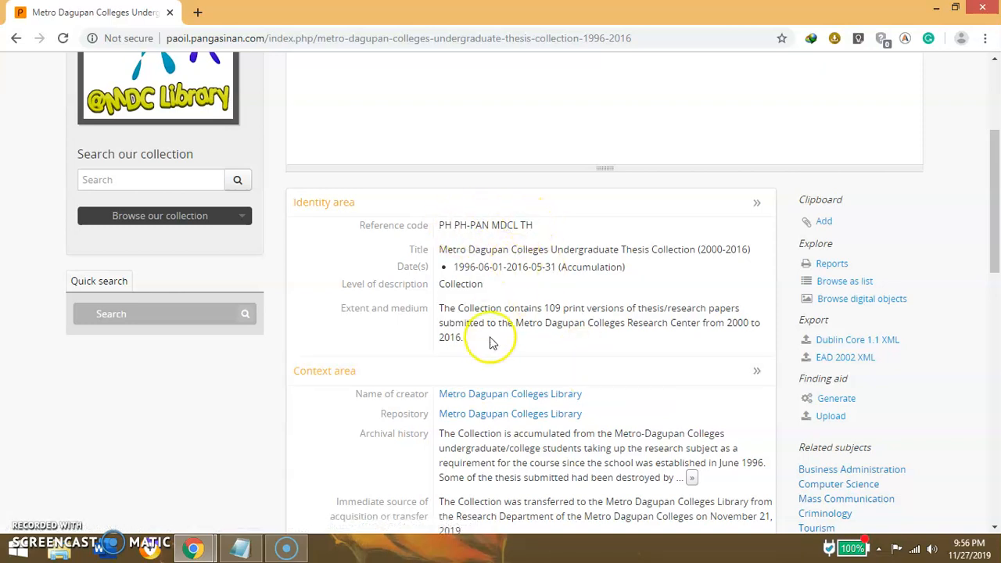
Open the thesis collection for editing, check the identifier in its identity area, and leave the form without changes
{"action": "scroll", "coordinate": [469, 368], "scroll_direction": "down", "scroll_amount": 8}
{"action": "scroll", "coordinate": [341, 479], "scroll_direction": "down", "scroll_amount": 3}
{"action": "left_click", "coordinate": [317, 471]}
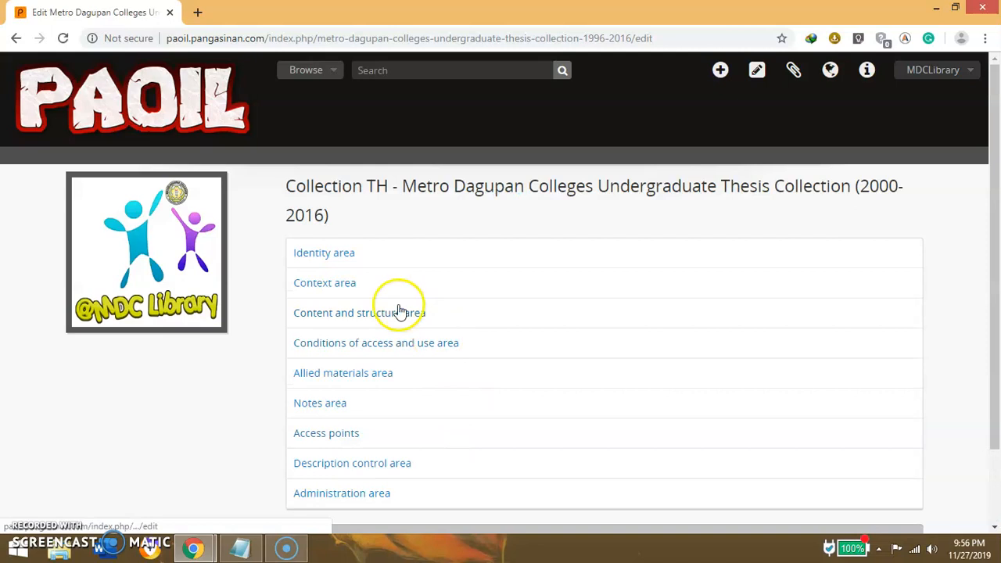
{"action": "left_click", "coordinate": [361, 258]}
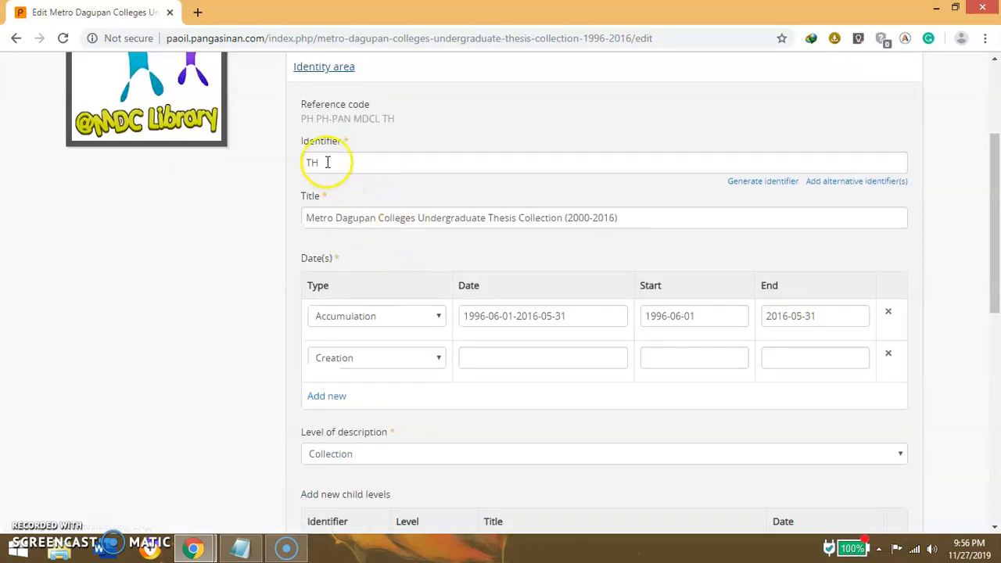
{"action": "double_click", "coordinate": [313, 162]}
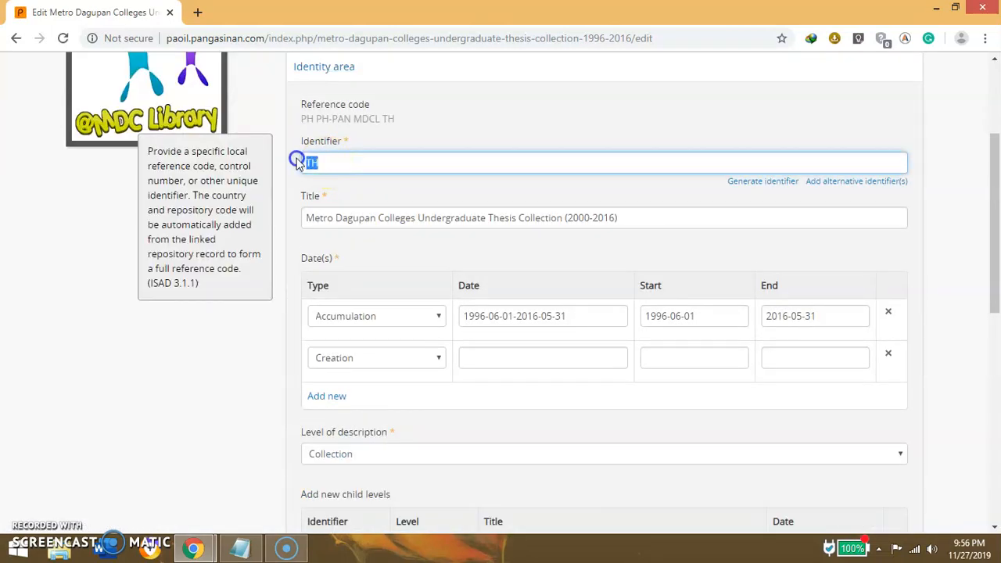
{"action": "left_click", "coordinate": [960, 275]}
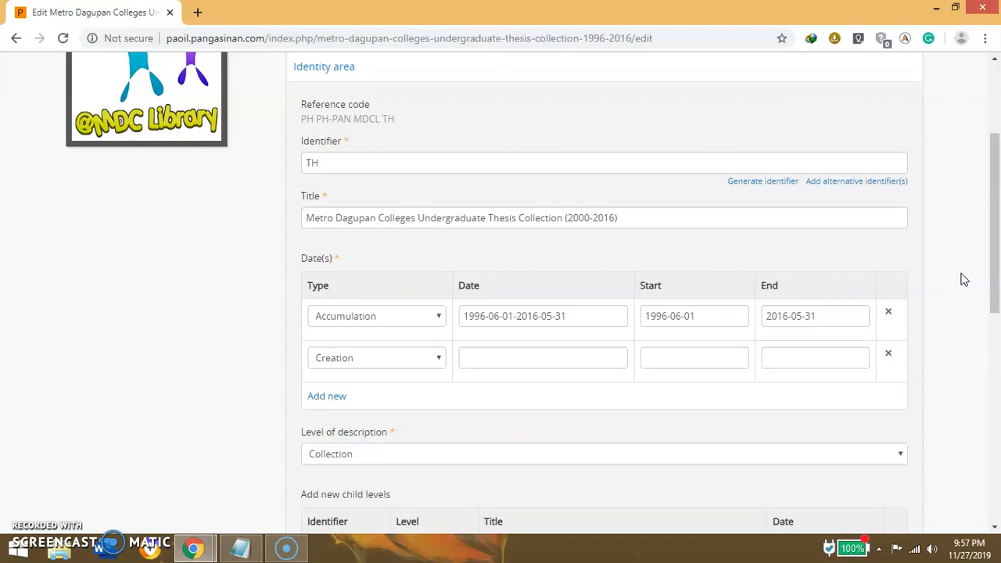
{"action": "left_click", "coordinate": [956, 327]}
{"action": "scroll", "coordinate": [960, 332], "scroll_direction": "down", "scroll_amount": 7}
{"action": "left_click", "coordinate": [310, 457]}
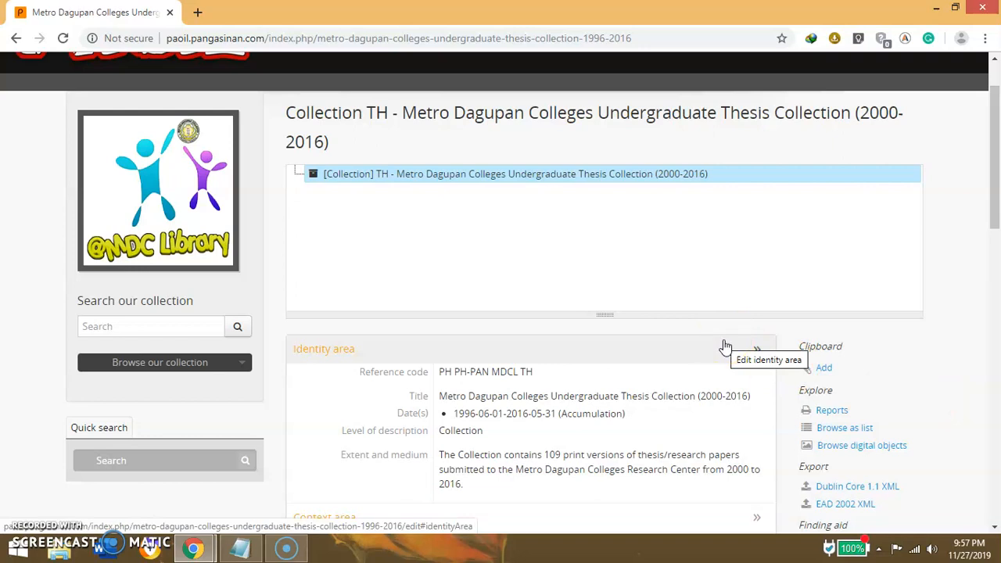
Check the thesis collection's description down to its accession area and return to the start of the record
{"action": "scroll", "coordinate": [660, 422], "scroll_direction": "down", "scroll_amount": 11}
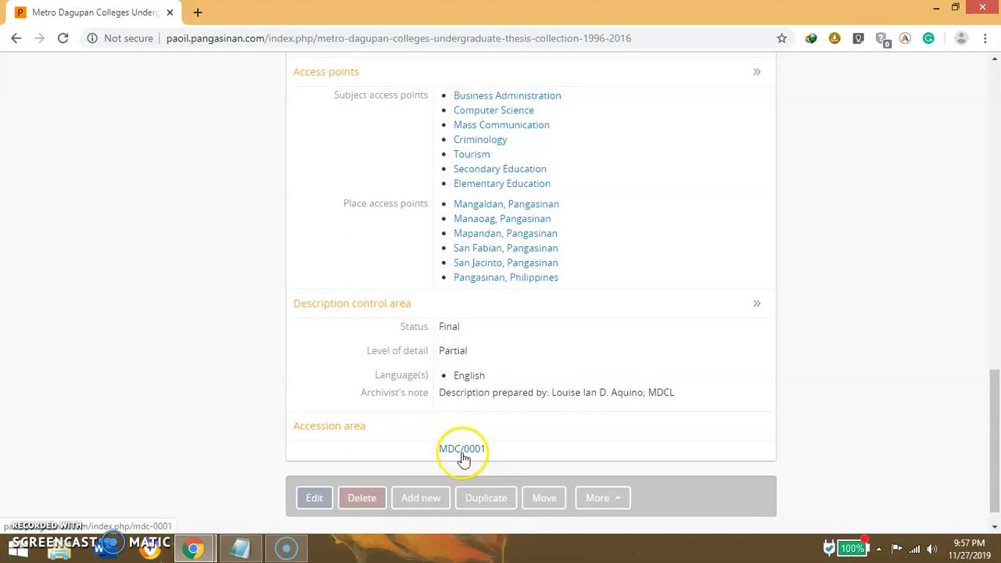
{"action": "scroll", "coordinate": [595, 442], "scroll_direction": "up", "scroll_amount": 8}
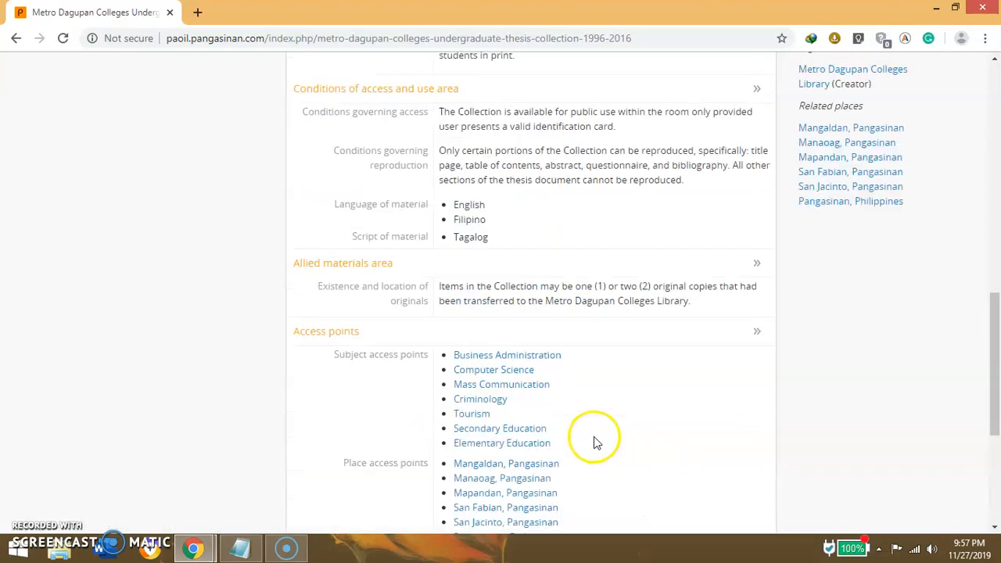
{"action": "scroll", "coordinate": [597, 445], "scroll_direction": "up", "scroll_amount": 5}
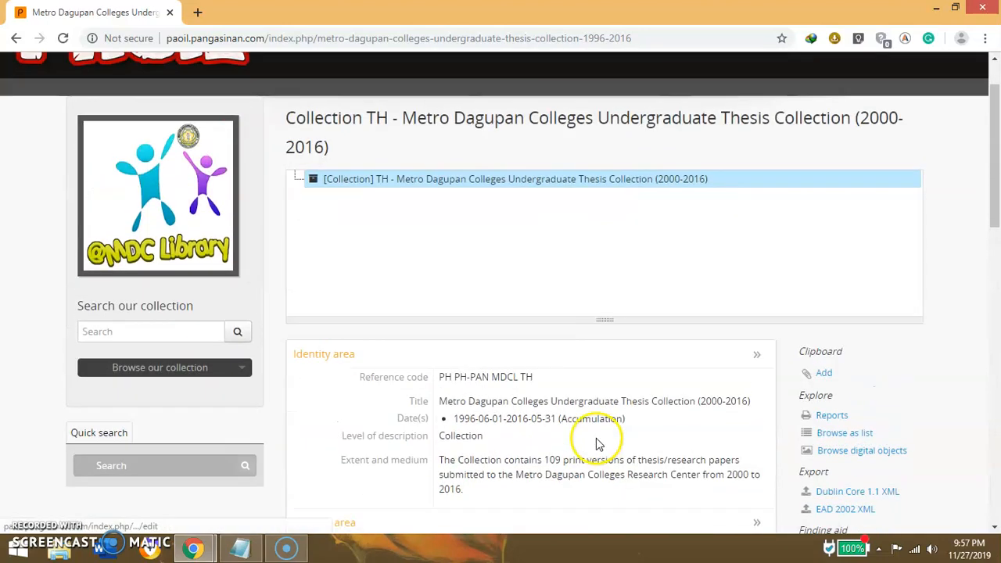
Go to the Metro Dagupan Colleges Library institution page and reopen the Undergraduate Thesis Collection from its holdings
{"action": "left_click", "coordinate": [176, 274]}
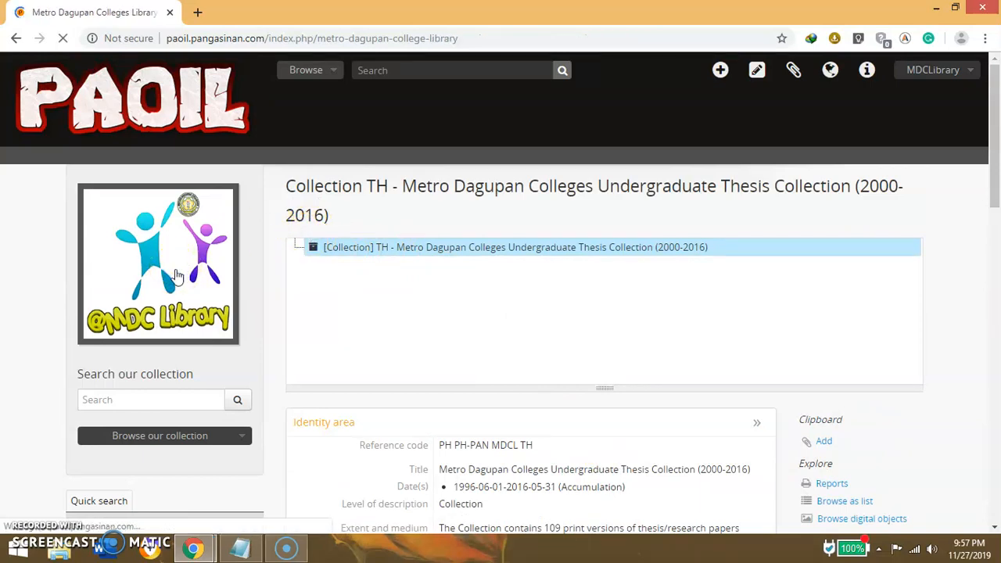
{"action": "scroll", "coordinate": [261, 313], "scroll_direction": "down", "scroll_amount": 2}
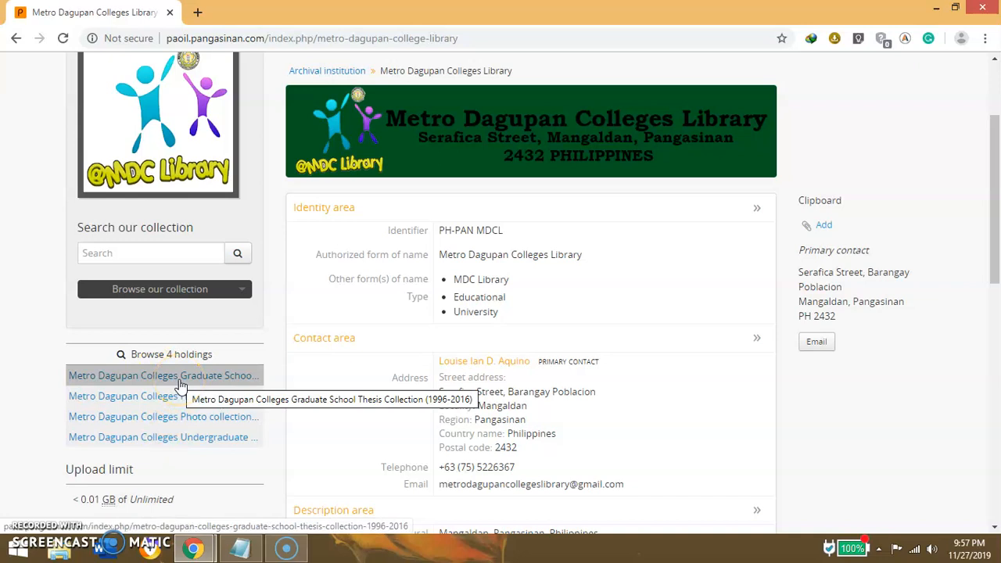
{"action": "left_click", "coordinate": [181, 442]}
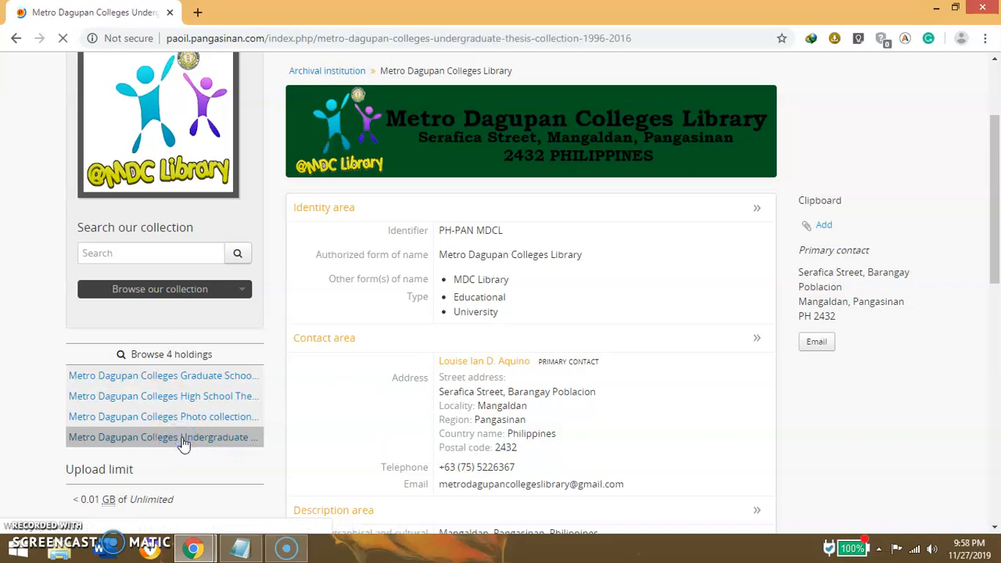
Examine the reopened thesis collection's description areas and the record actions available at its end, including Duplicate
{"action": "scroll", "coordinate": [471, 402], "scroll_direction": "down", "scroll_amount": 9}
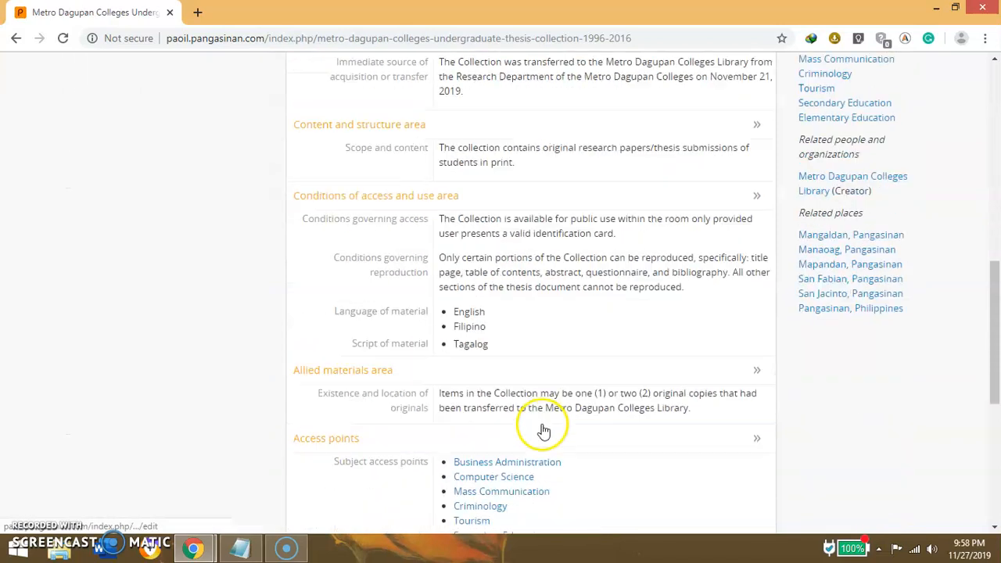
{"action": "scroll", "coordinate": [544, 430], "scroll_direction": "down", "scroll_amount": 5}
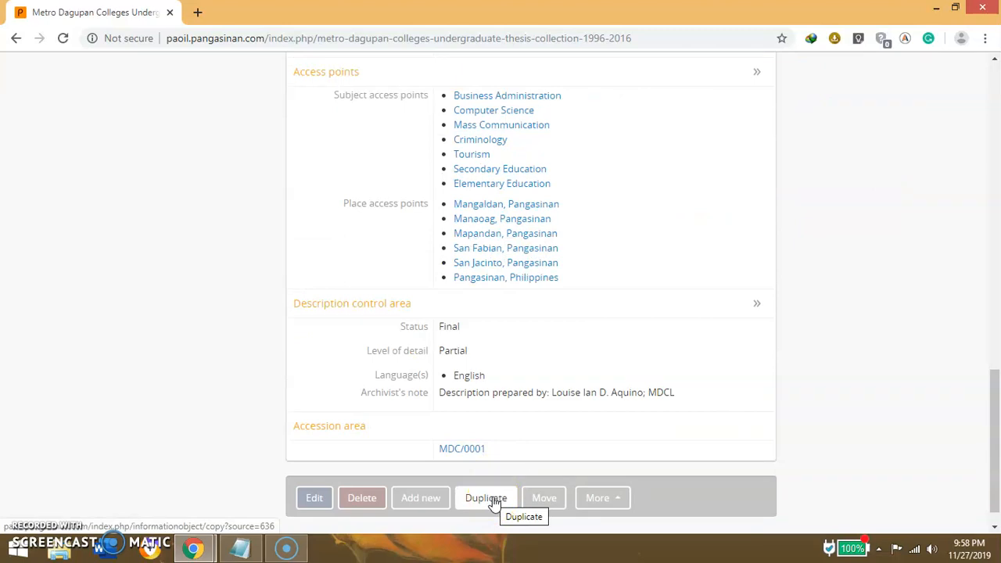
{"action": "scroll", "coordinate": [648, 391], "scroll_direction": "up", "scroll_amount": 15}
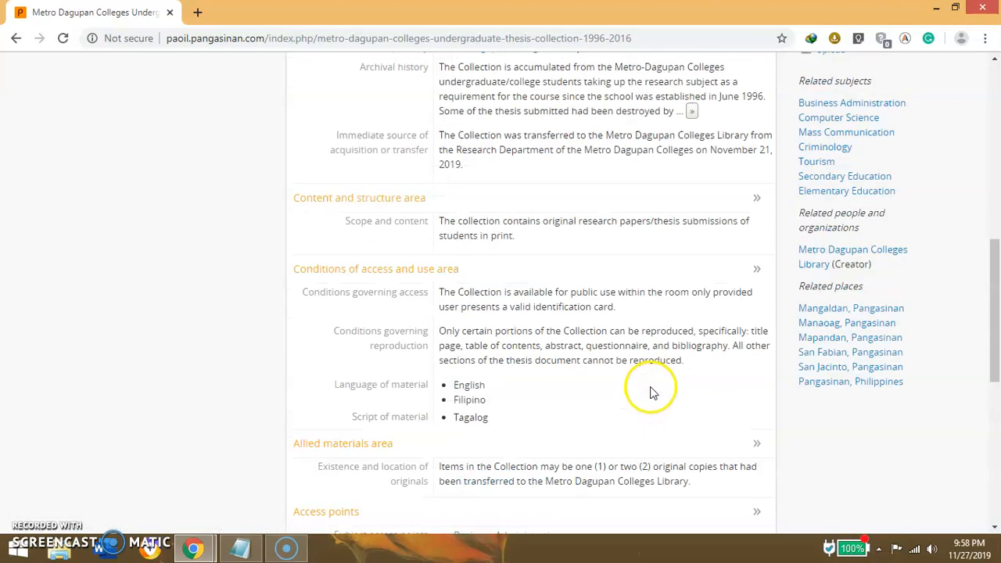
{"action": "scroll", "coordinate": [651, 391], "scroll_direction": "down", "scroll_amount": 5}
{"action": "scroll", "coordinate": [650, 391], "scroll_direction": "up", "scroll_amount": 5}
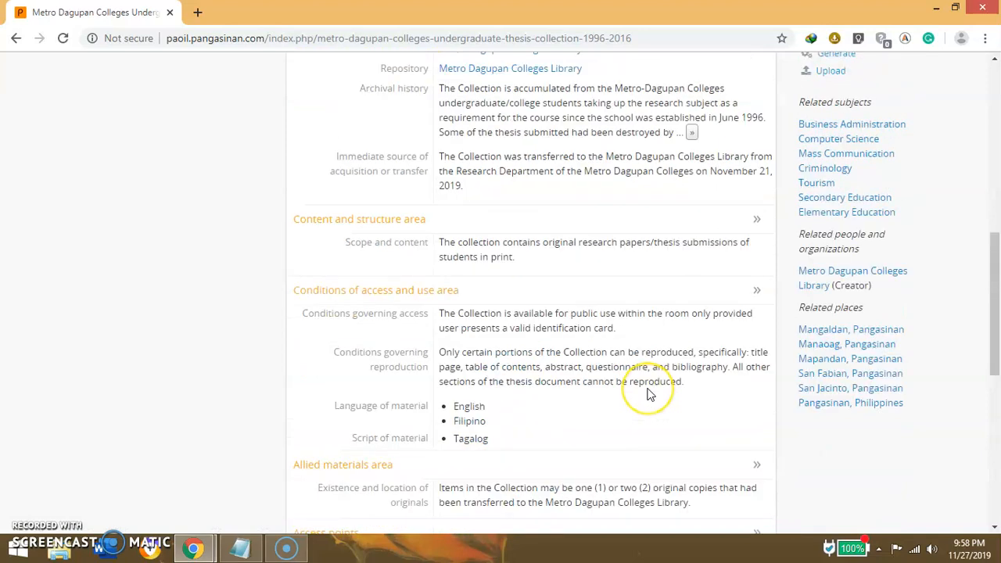
{"action": "scroll", "coordinate": [648, 393], "scroll_direction": "down", "scroll_amount": 10}
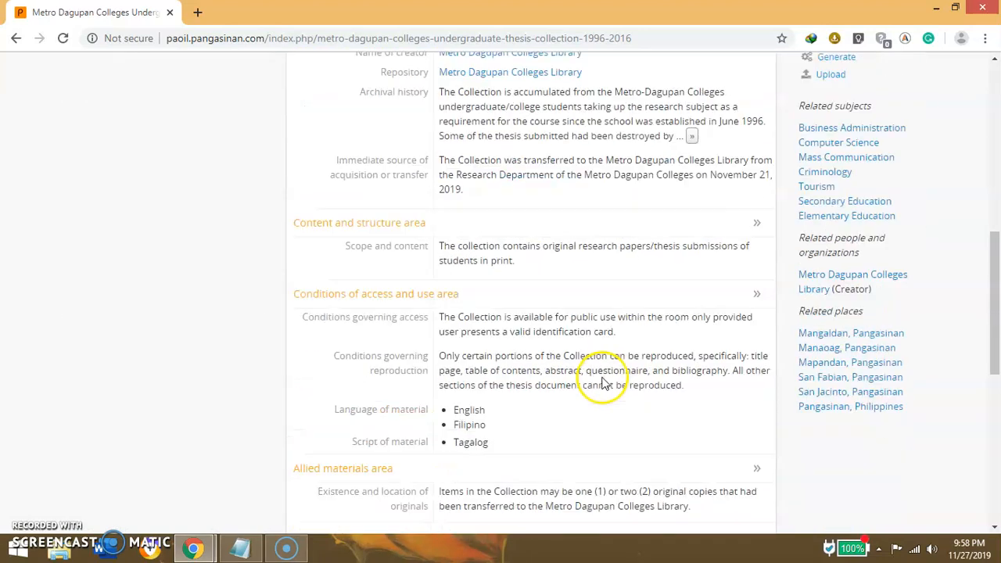
{"action": "scroll", "coordinate": [599, 382], "scroll_direction": "down", "scroll_amount": 2}
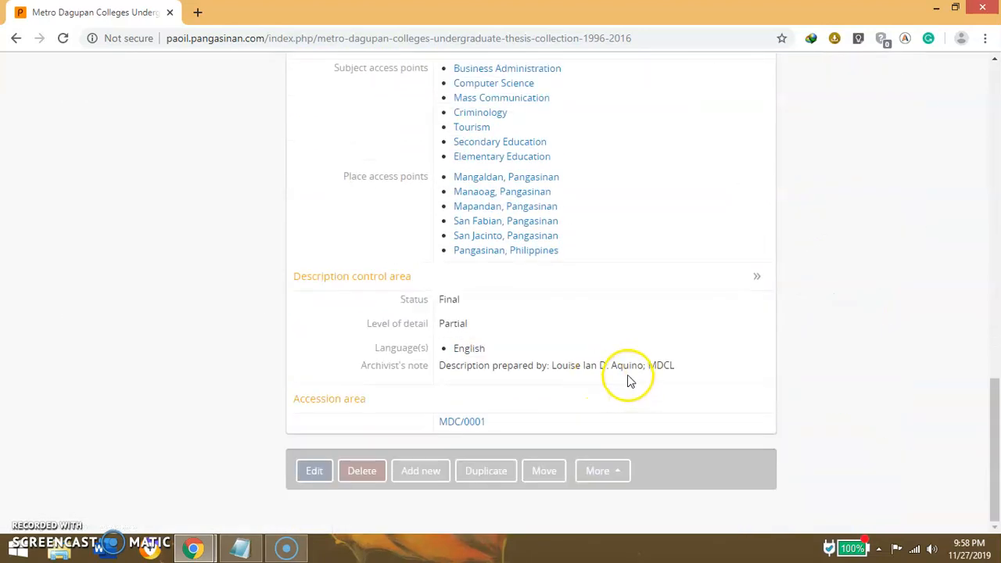
Check the publication status of the thesis collection and leave the form without changes
{"action": "scroll", "coordinate": [628, 380], "scroll_direction": "up", "scroll_amount": 4}
{"action": "scroll", "coordinate": [628, 381], "scroll_direction": "up", "scroll_amount": 10}
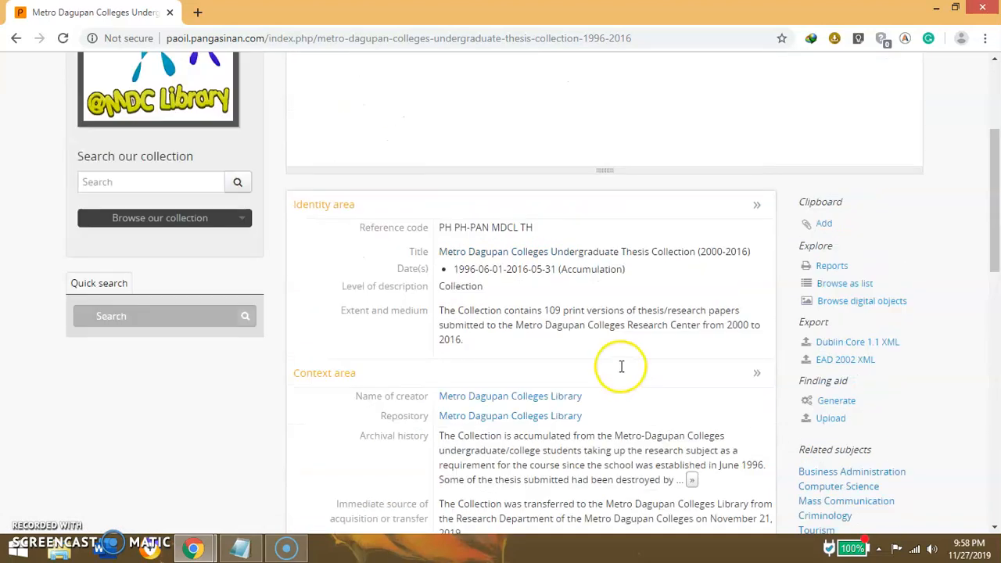
{"action": "scroll", "coordinate": [649, 375], "scroll_direction": "down", "scroll_amount": 15}
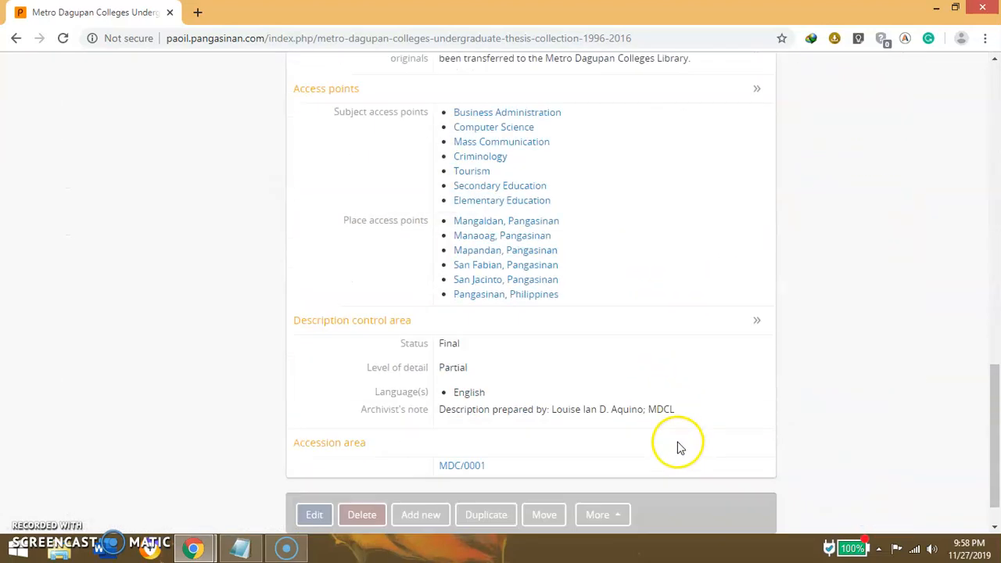
{"action": "left_click", "coordinate": [615, 470]}
{"action": "left_click", "coordinate": [599, 323]}
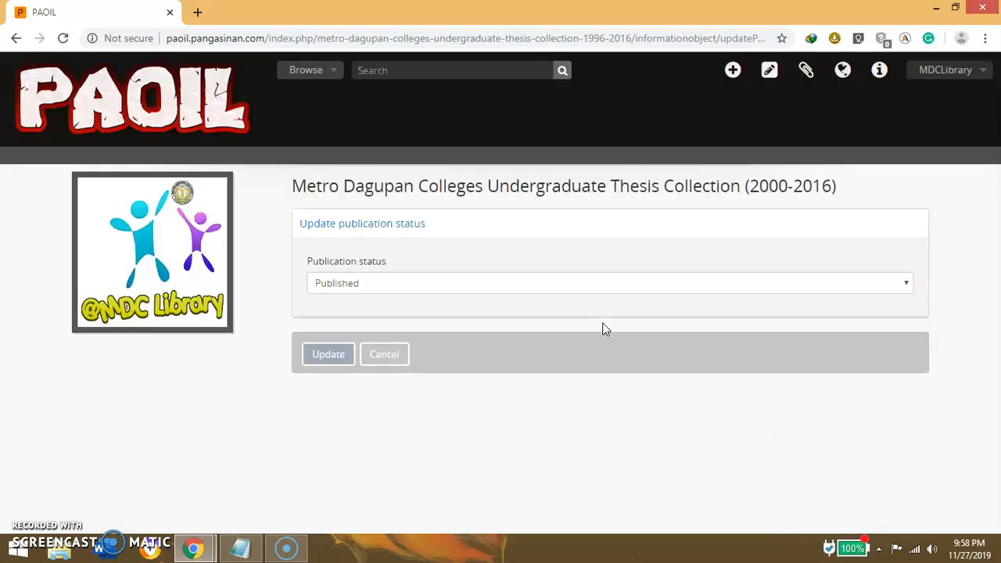
{"action": "left_click", "coordinate": [333, 284]}
{"action": "left_click", "coordinate": [368, 353]}
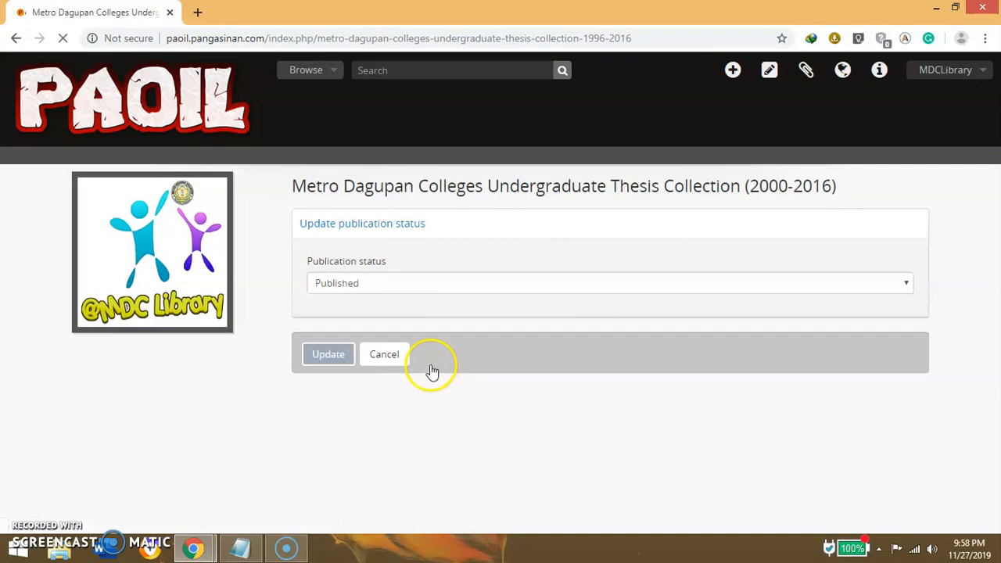
Add a new archival description under the thesis collection and set its identifier to 000015 in the identity area
{"action": "scroll", "coordinate": [469, 378], "scroll_direction": "down", "scroll_amount": 1}
{"action": "scroll", "coordinate": [469, 377], "scroll_direction": "down", "scroll_amount": 1}
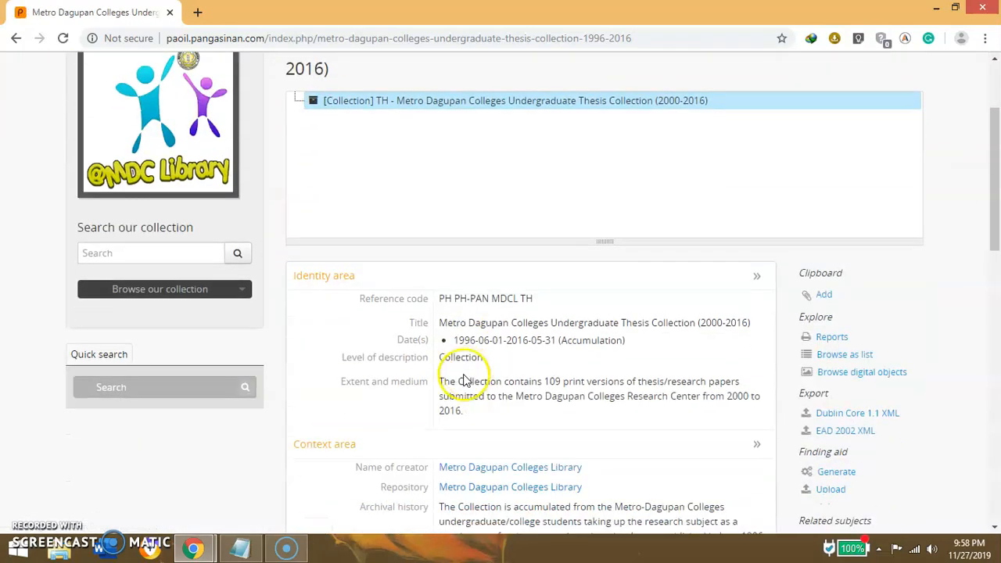
{"action": "scroll", "coordinate": [469, 378], "scroll_direction": "down", "scroll_amount": 2}
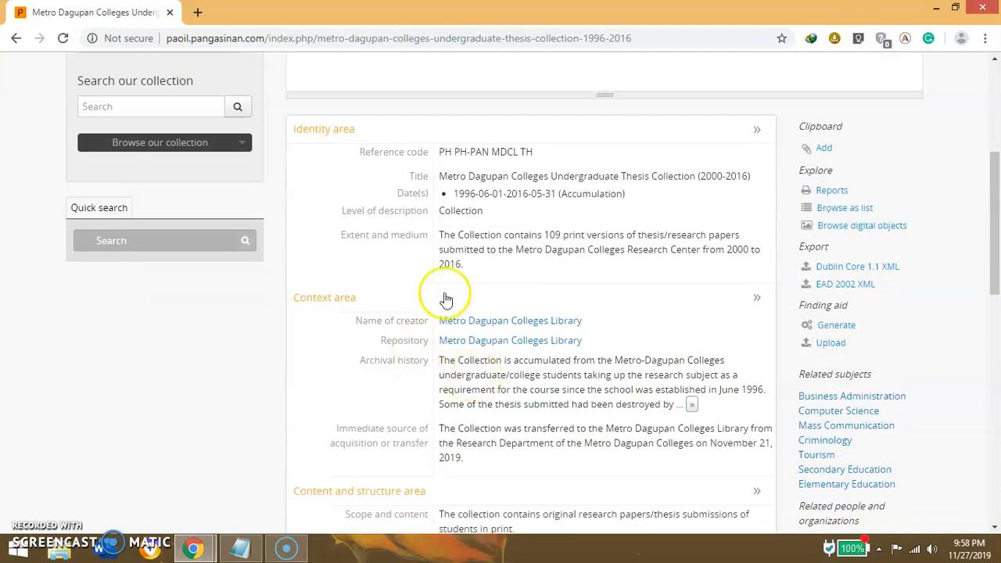
{"action": "scroll", "coordinate": [496, 308], "scroll_direction": "down", "scroll_amount": 3}
{"action": "scroll", "coordinate": [496, 308], "scroll_direction": "down", "scroll_amount": 1}
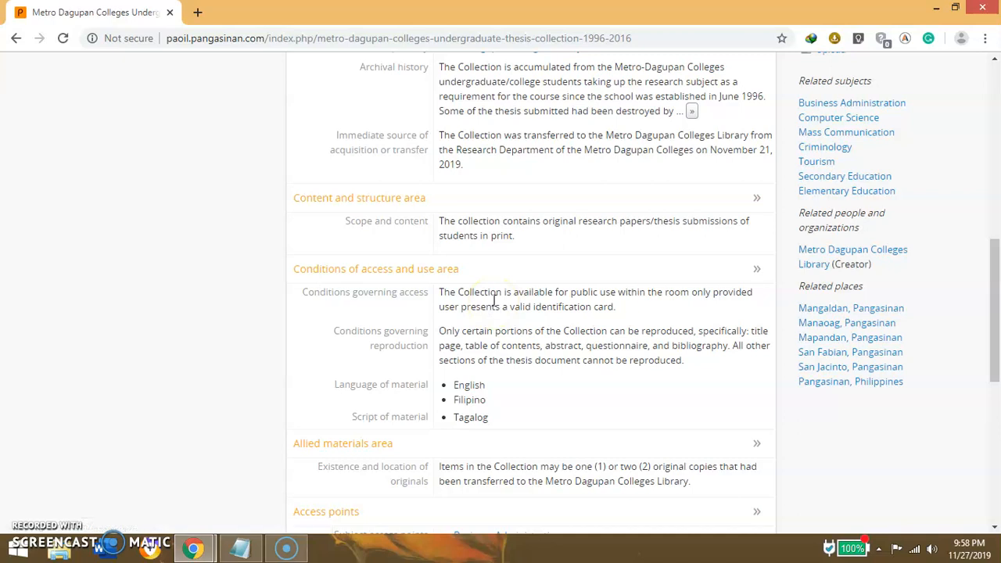
{"action": "scroll", "coordinate": [494, 300], "scroll_direction": "down", "scroll_amount": 6}
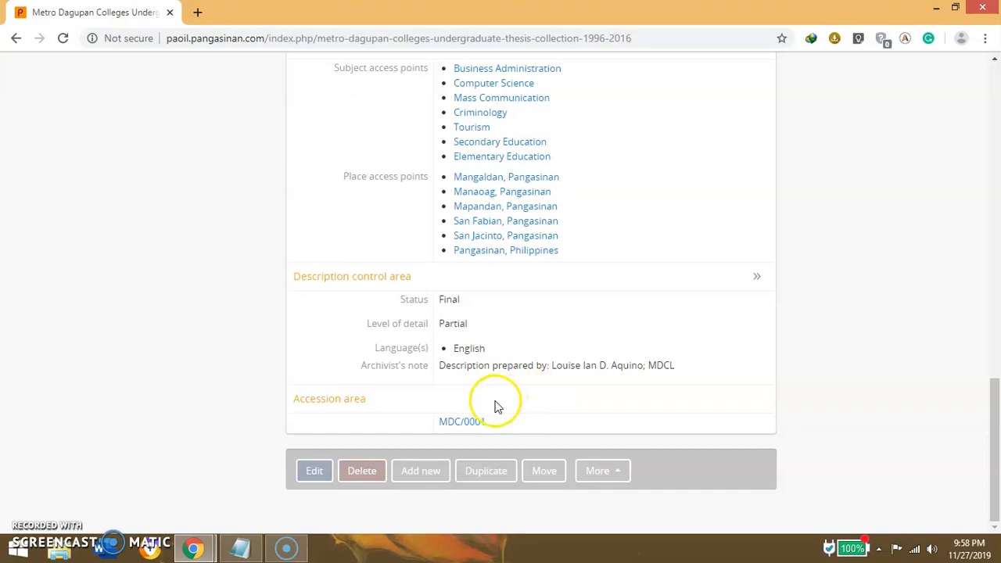
{"action": "left_click", "coordinate": [433, 477]}
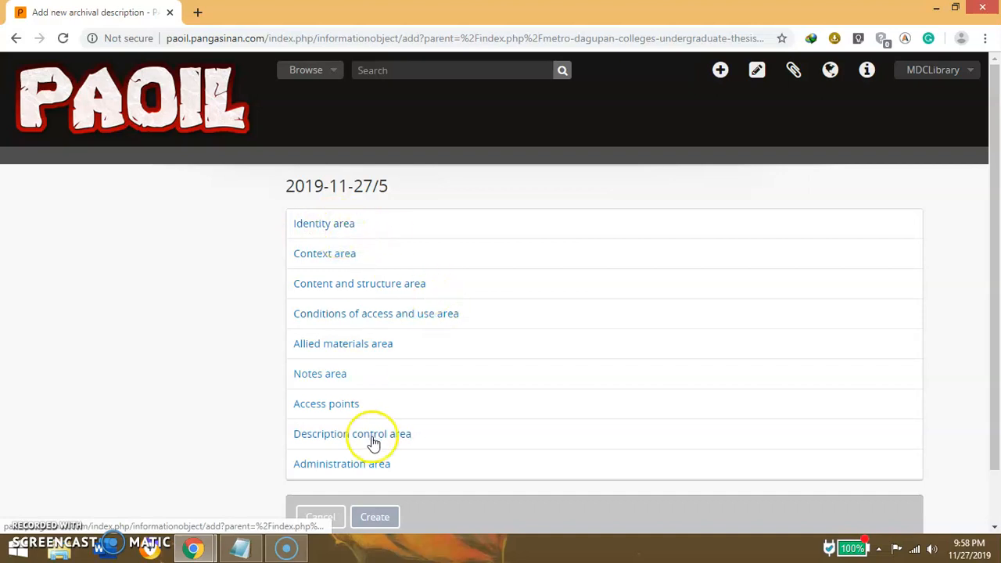
{"action": "left_click", "coordinate": [369, 226]}
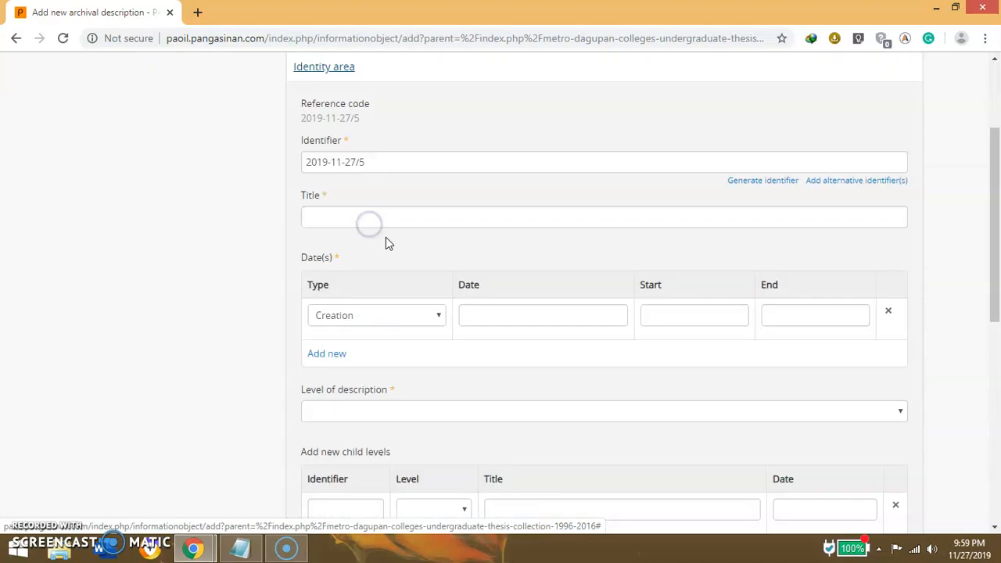
{"action": "left_click_drag", "start_coordinate": [396, 235], "coordinate": [290, 216]}
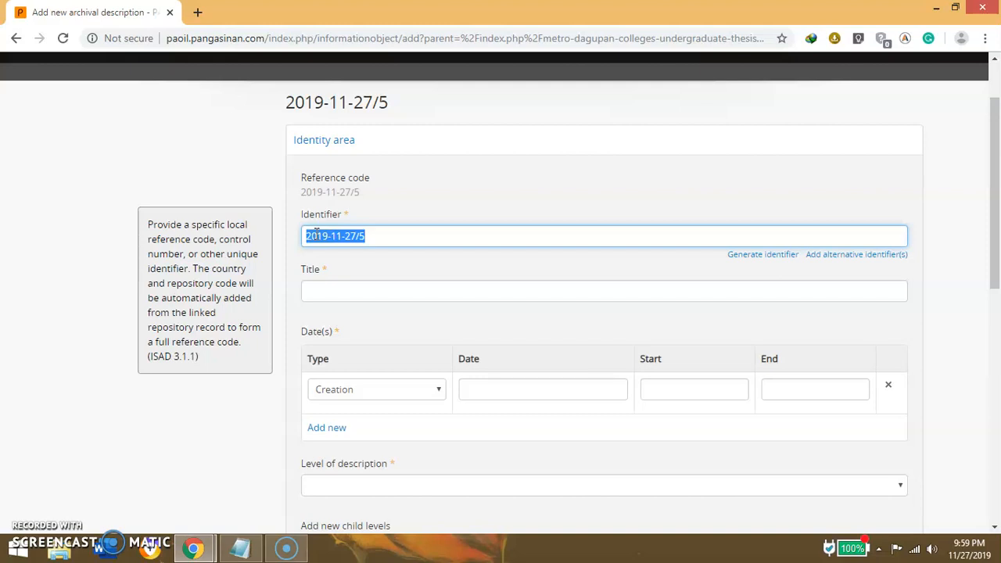
{"action": "type", "text": "000015"}
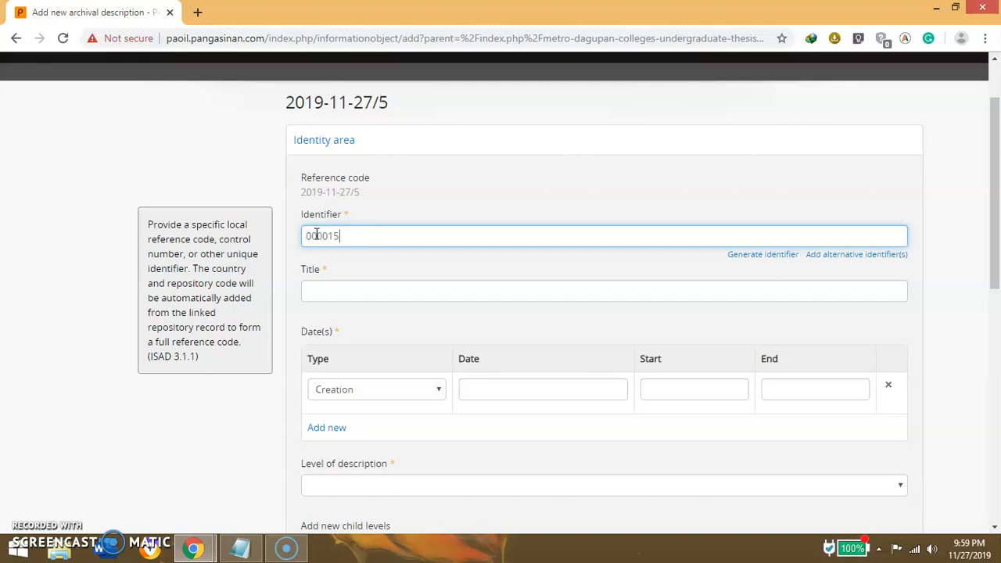
Begin the new description's title with "Problems encountered by the Grade 7 students in the use of the four fundamental mathematical operations at"
{"action": "left_click", "coordinate": [331, 287]}
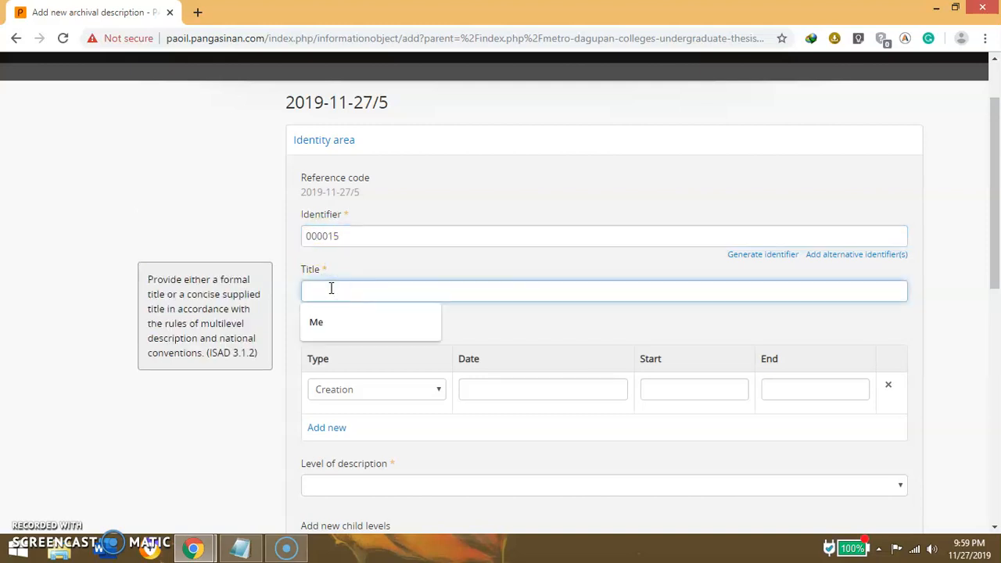
{"action": "type", "text": "Problems encountered by the Grade 7"}
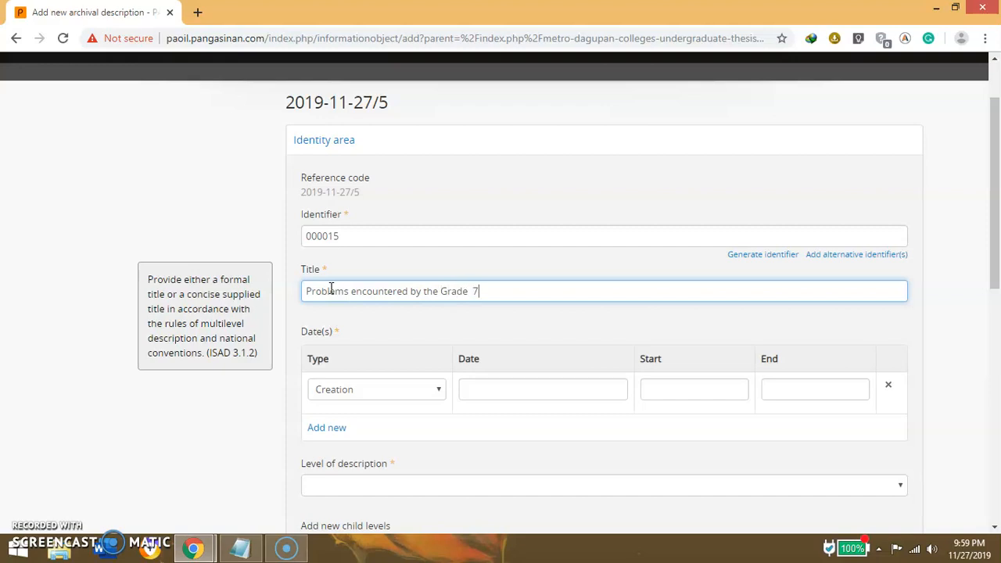
{"action": "type", "text": "students in the use of the four fundamental mathematical operations at Me"}
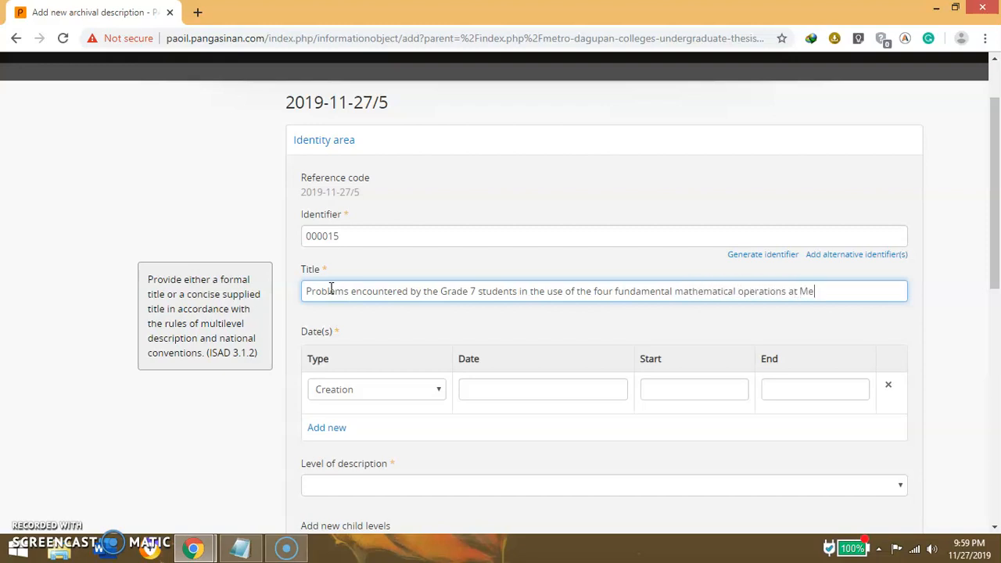
Complete the title with "Metro Dagupan Colleges of the Productivity High School School Year 2015-2016"
{"action": "type", "text": "Dag"}
{"action": "type", "text": "upan Colleges of t"}
{"action": "type", "text": "he Provid"}
{"action": "type", "text": "i"}
{"action": "key", "text": "BackSpace"}
{"action": "key", "text": "BackSpace"}
{"action": "key", "text": "BackSpace"}
{"action": "type", "text": "de"}
{"action": "key", "text": "BackSpace"}
{"action": "key", "text": "BackSpace"}
{"action": "key", "text": "BackSpace"}
{"action": "type", "text": "ductivit"}
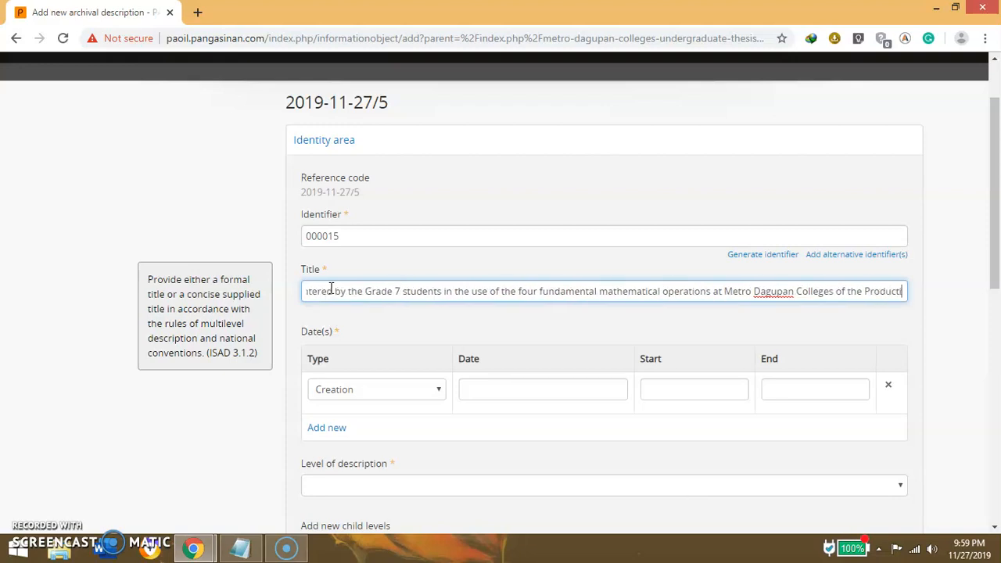
{"action": "key", "text": "BackSpace"}
{"action": "type", "text": "y ingh"}
{"action": "key", "text": "BackSpace"}
{"action": "key", "text": "BackSpace"}
{"action": "key", "text": "BackSpace"}
{"action": "key", "text": "BackSpace"}
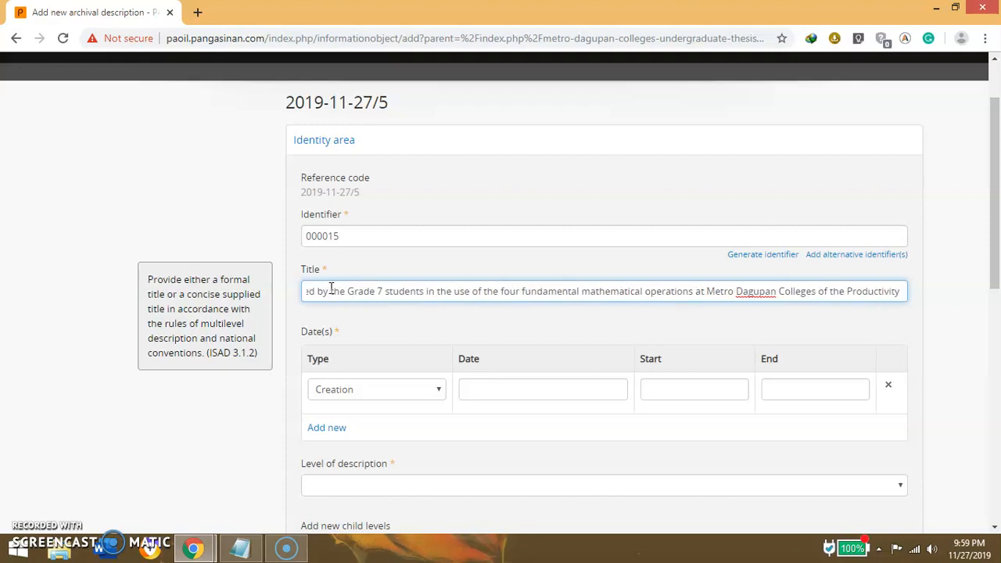
{"action": "type", "text": "High School"}
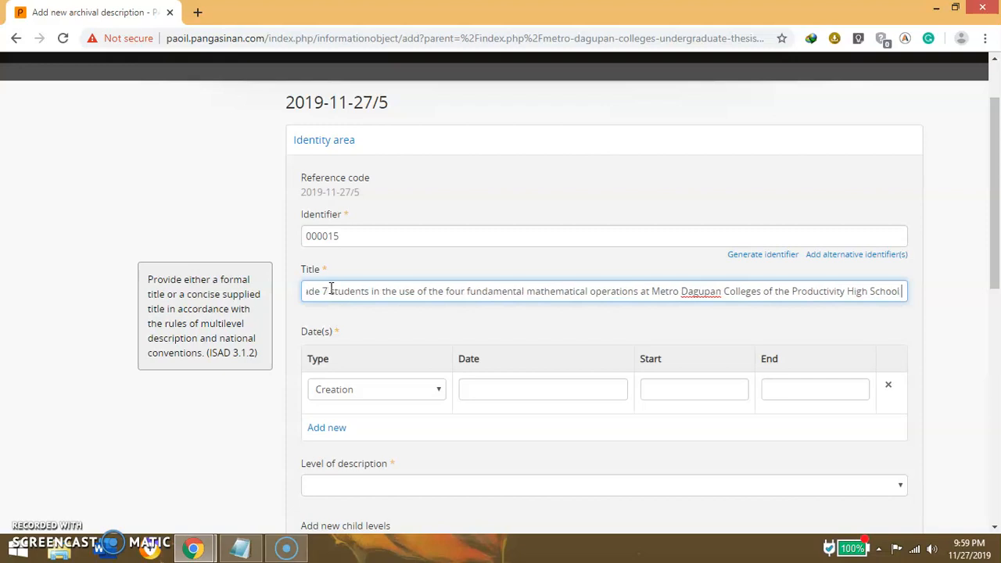
{"action": "type", "text": " School "}
{"action": "type", "text": "Year"}
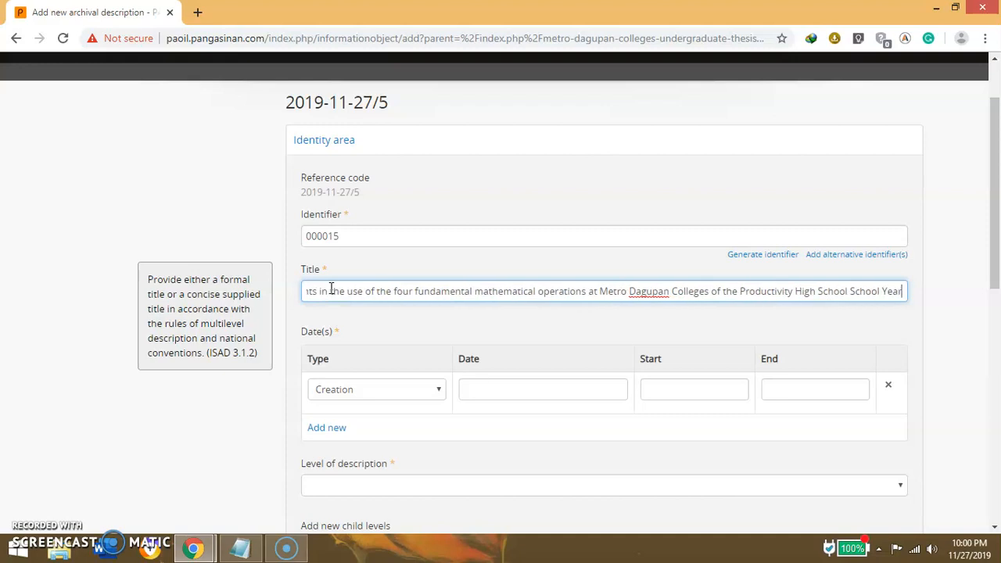
{"action": "type", "text": " 2015-2016"}
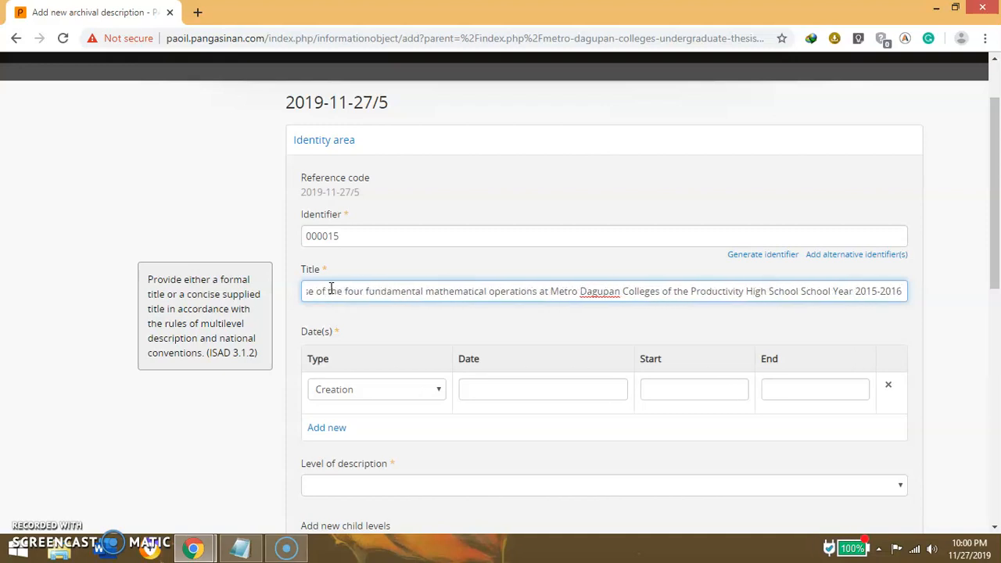
Keep the date type as Creation and enter 2016 as its display date, start and end
{"action": "left_click", "coordinate": [402, 400]}
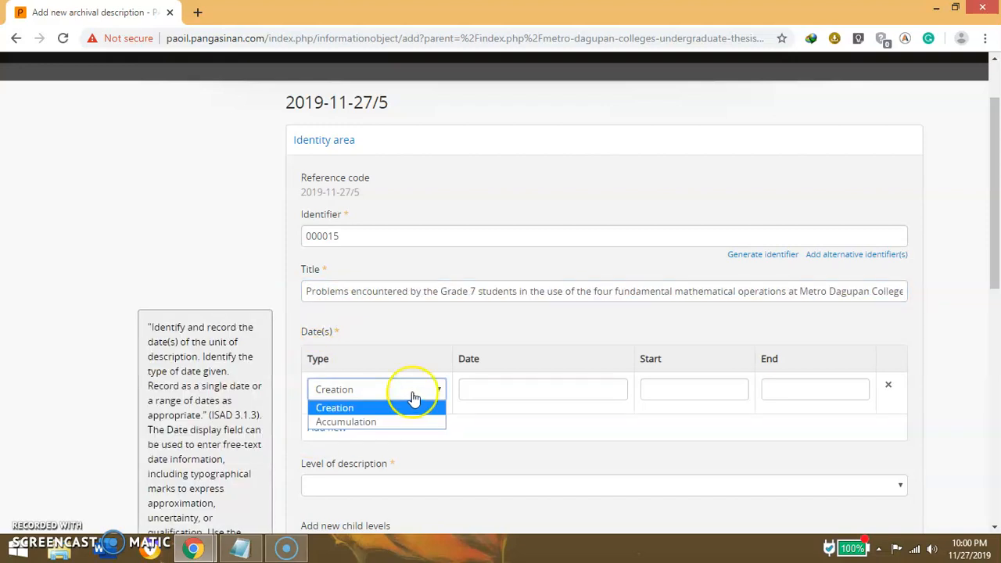
{"action": "left_click", "coordinate": [414, 291]}
{"action": "scroll", "coordinate": [416, 290], "scroll_direction": "down", "scroll_amount": 1}
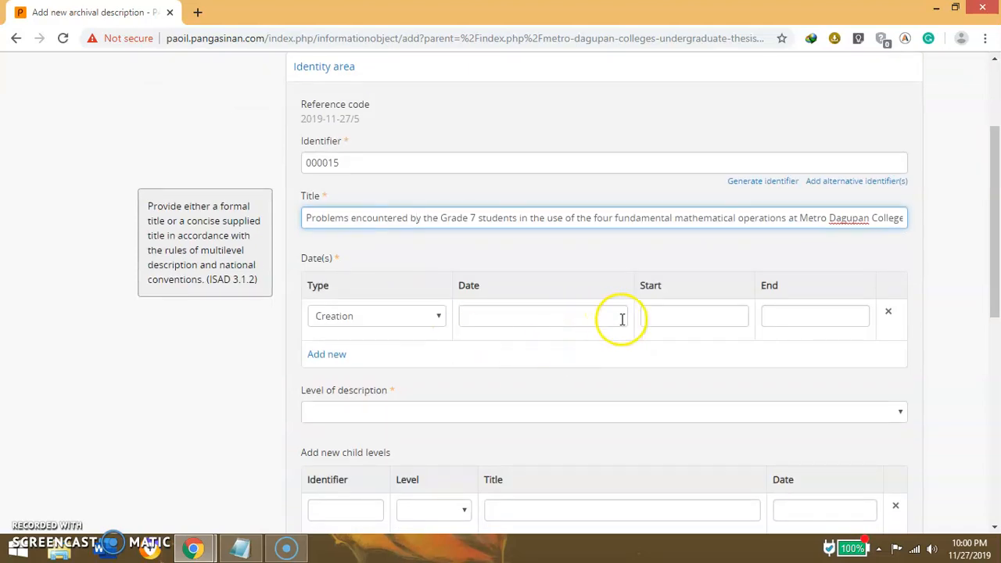
{"action": "left_click", "coordinate": [692, 319]}
{"action": "type", "text": "2016"}
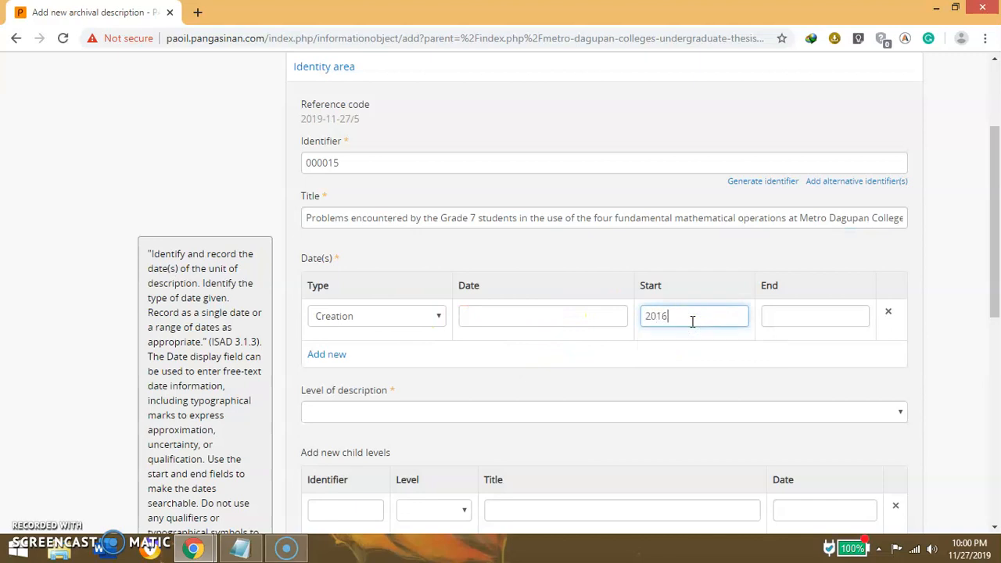
{"action": "left_click", "coordinate": [808, 313]}
{"action": "type", "text": "2016"}
{"action": "left_click", "coordinate": [917, 364]}
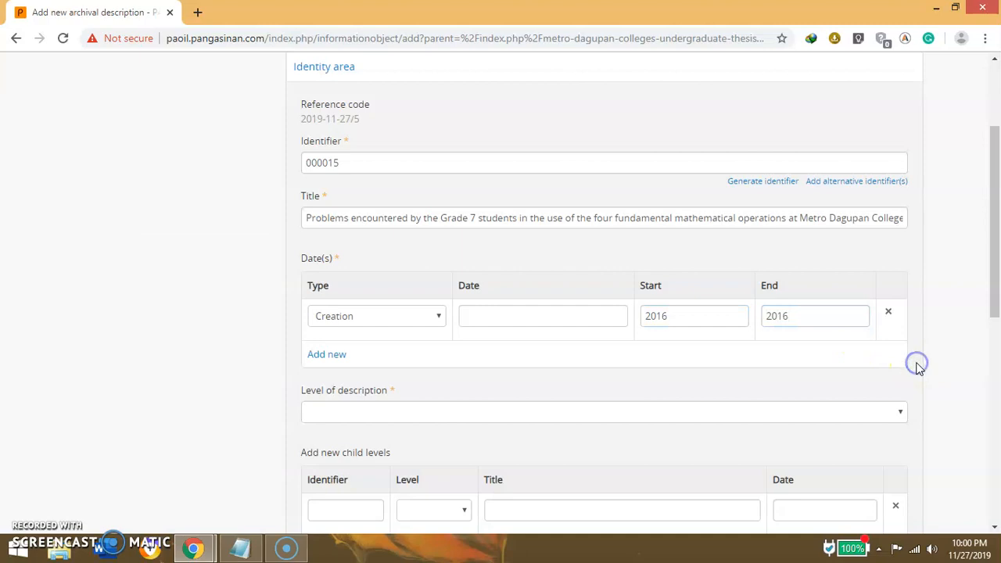
{"action": "left_click", "coordinate": [586, 308]}
{"action": "type", "text": "2016"}
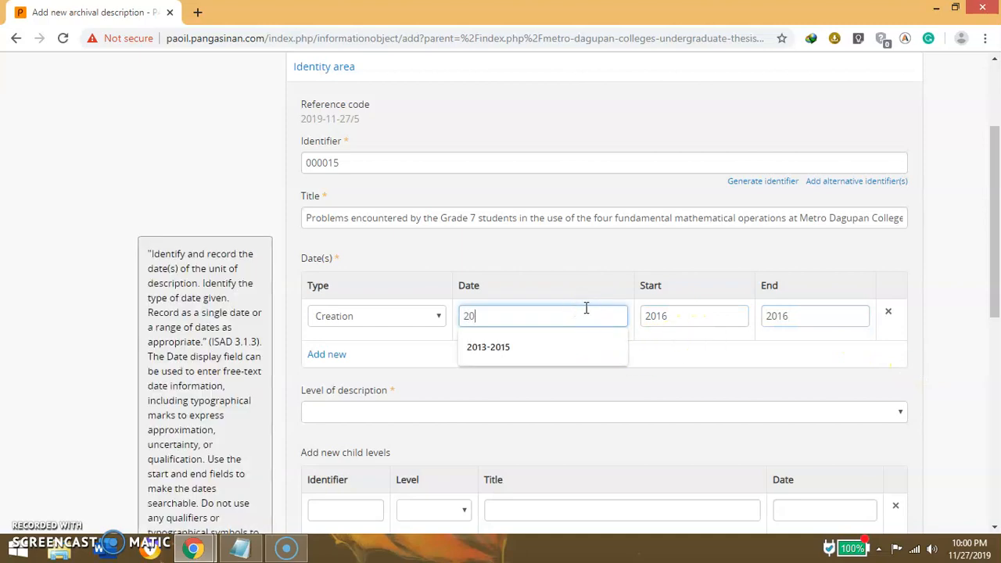
{"action": "left_click", "coordinate": [711, 362]}
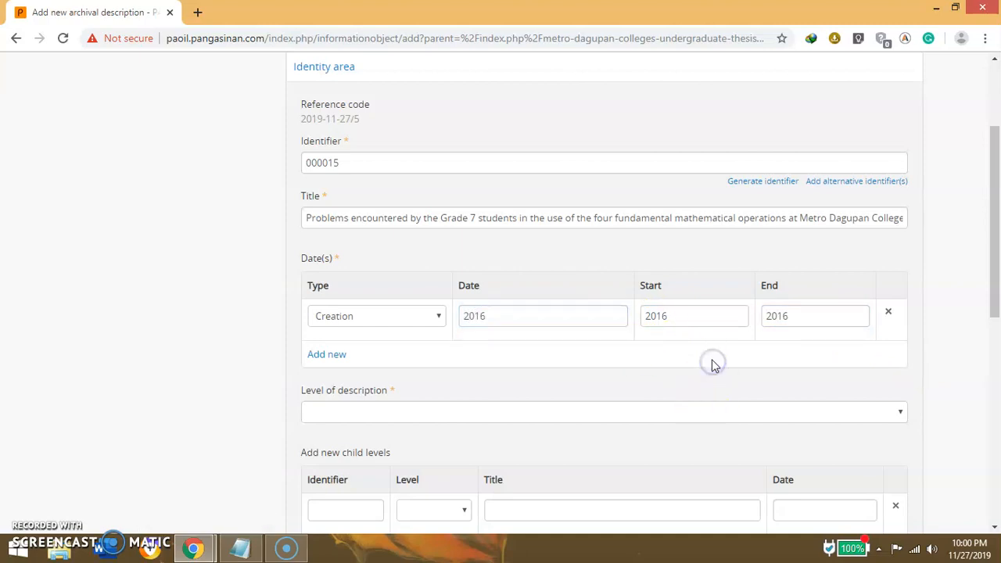
Set the new description's level of description to Item
{"action": "scroll", "coordinate": [711, 363], "scroll_direction": "down", "scroll_amount": 2}
{"action": "left_click", "coordinate": [420, 262]}
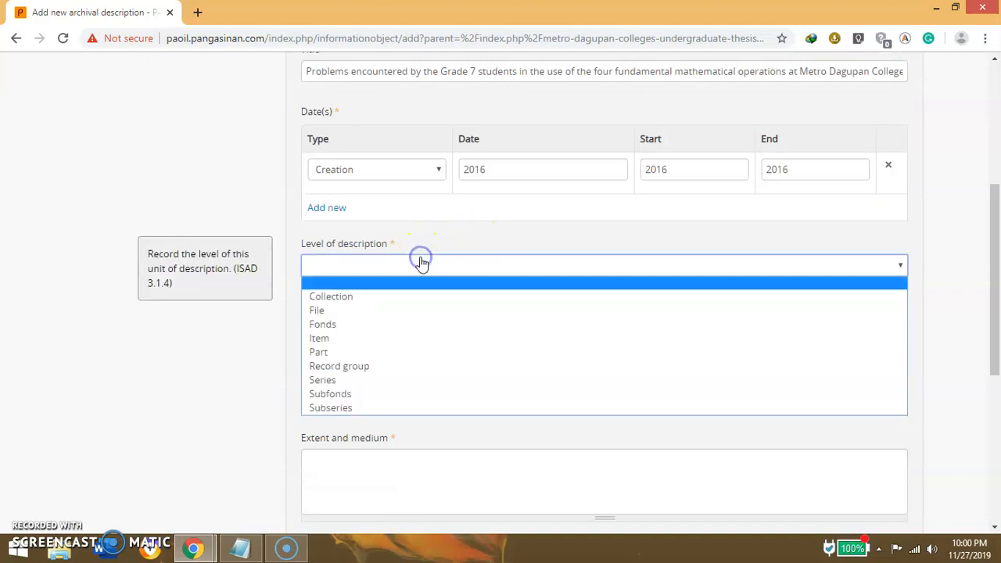
{"action": "left_click", "coordinate": [368, 340]}
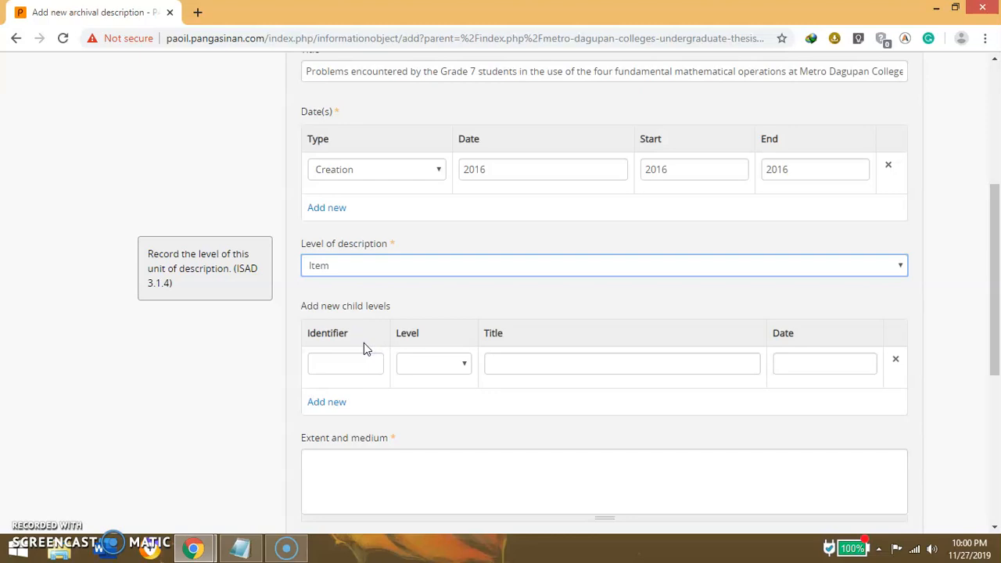
{"action": "scroll", "coordinate": [363, 344], "scroll_direction": "down", "scroll_amount": 2}
{"action": "left_click", "coordinate": [364, 327]}
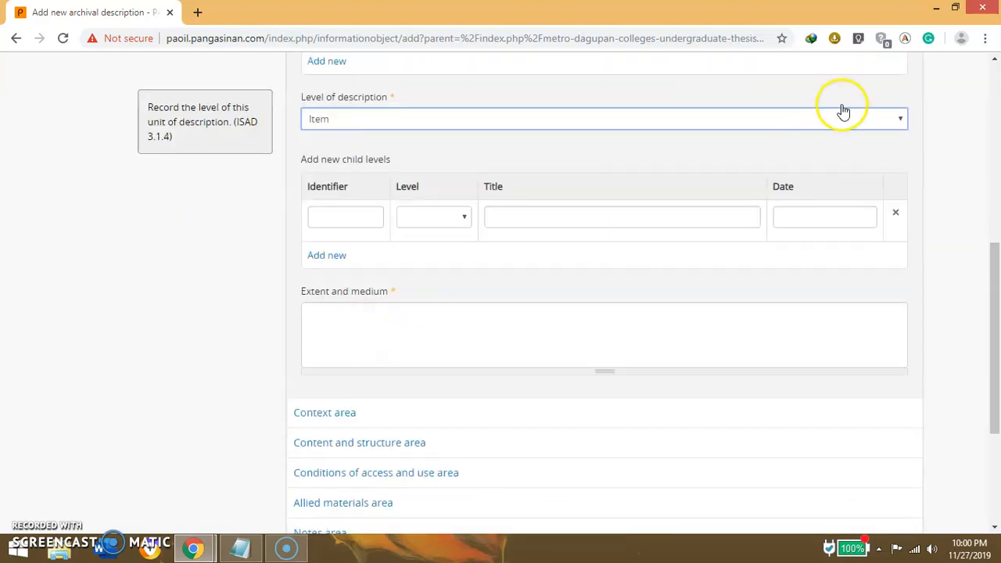
Restore the browser window and resize it to sit beside the prepared description notes in Notepad
{"action": "left_click", "coordinate": [954, 8]}
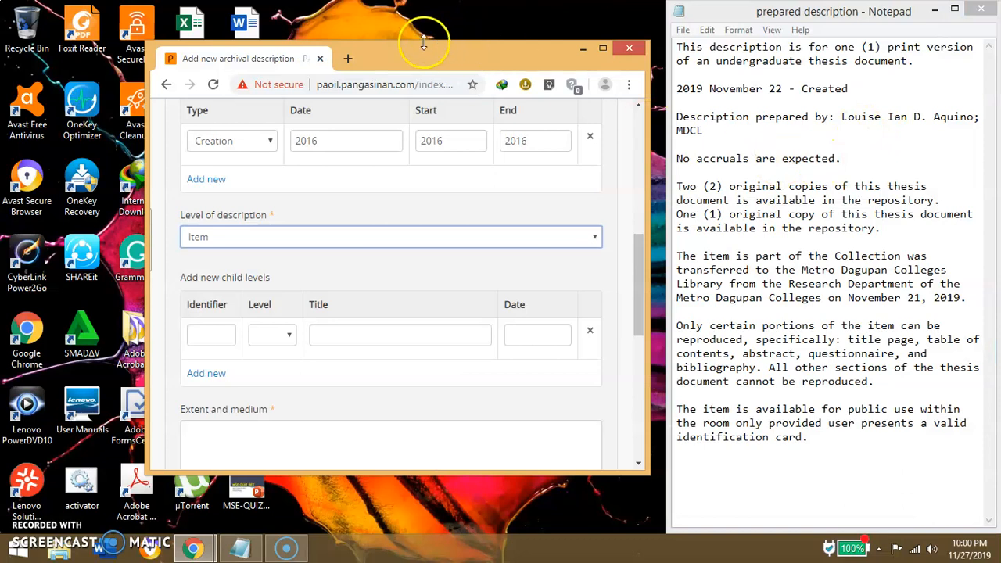
{"action": "left_click_drag", "start_coordinate": [149, 41], "coordinate": [4, 8]}
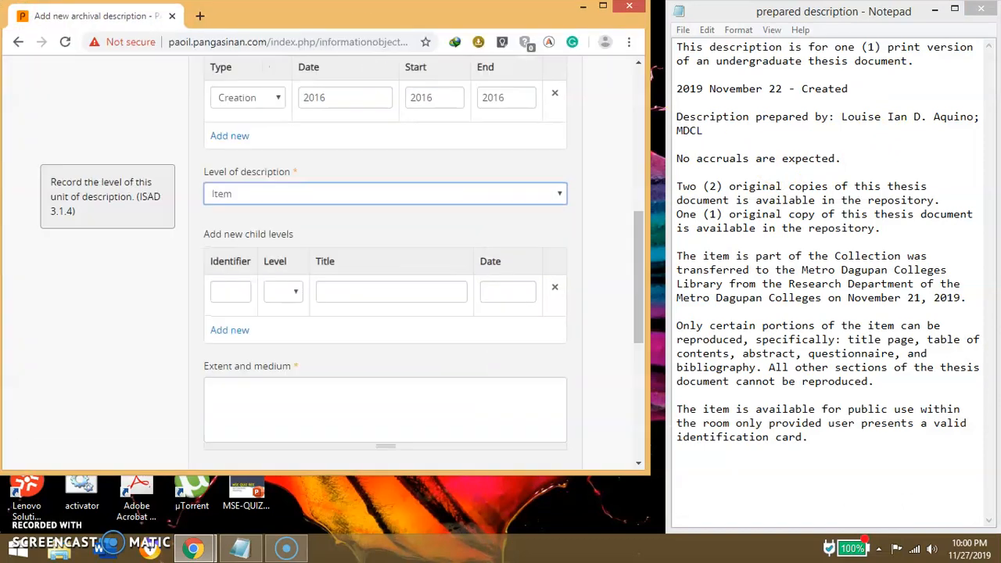
{"action": "left_click_drag", "start_coordinate": [653, 298], "coordinate": [660, 302]}
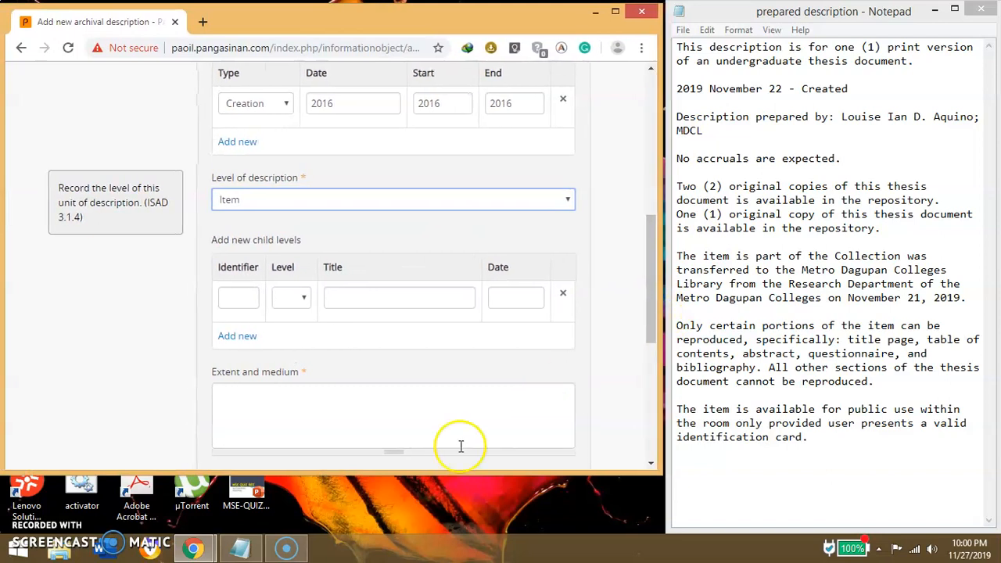
{"action": "left_click_drag", "start_coordinate": [410, 470], "coordinate": [409, 534]}
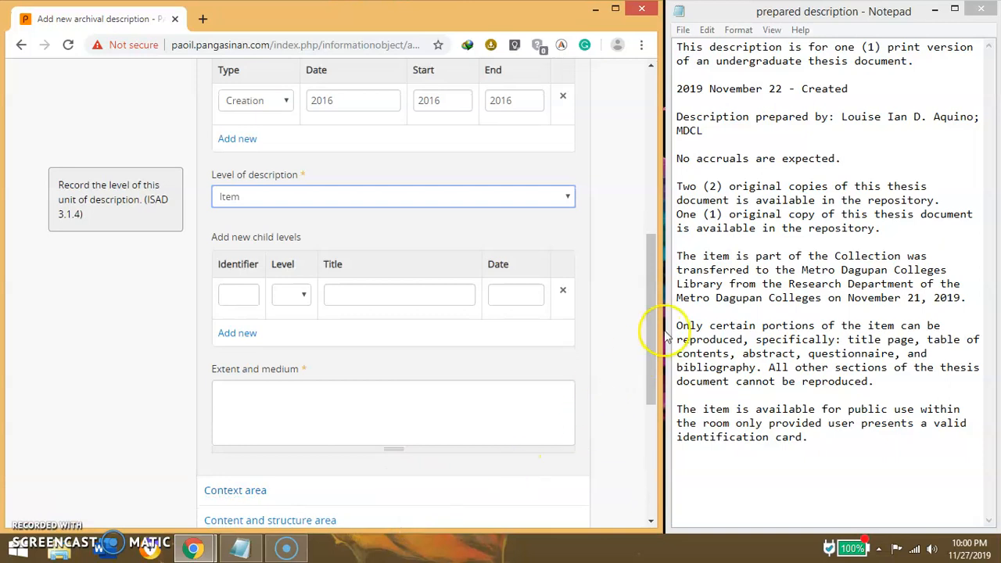
{"action": "left_click_drag", "start_coordinate": [662, 325], "coordinate": [664, 324]}
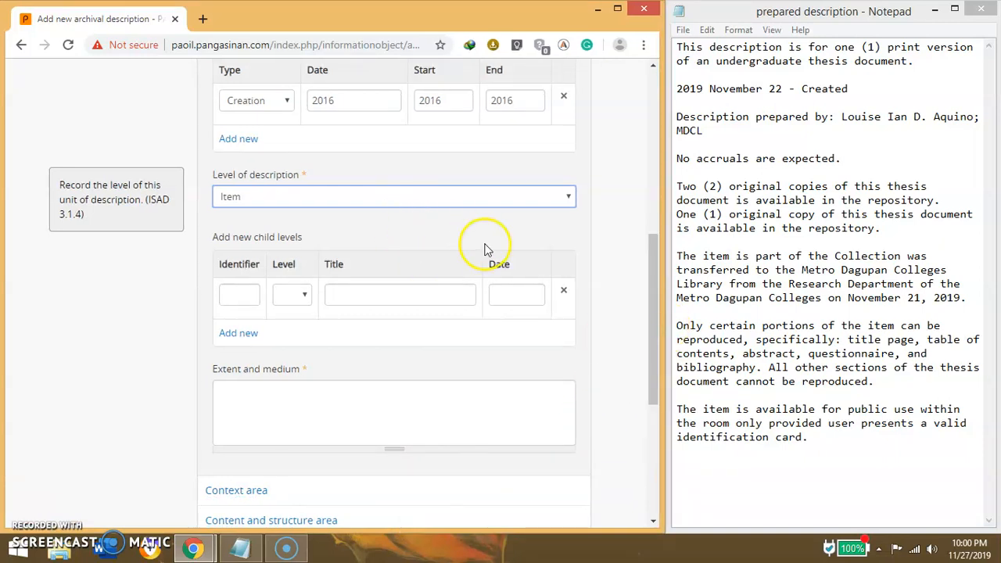
{"action": "left_click", "coordinate": [619, 323]}
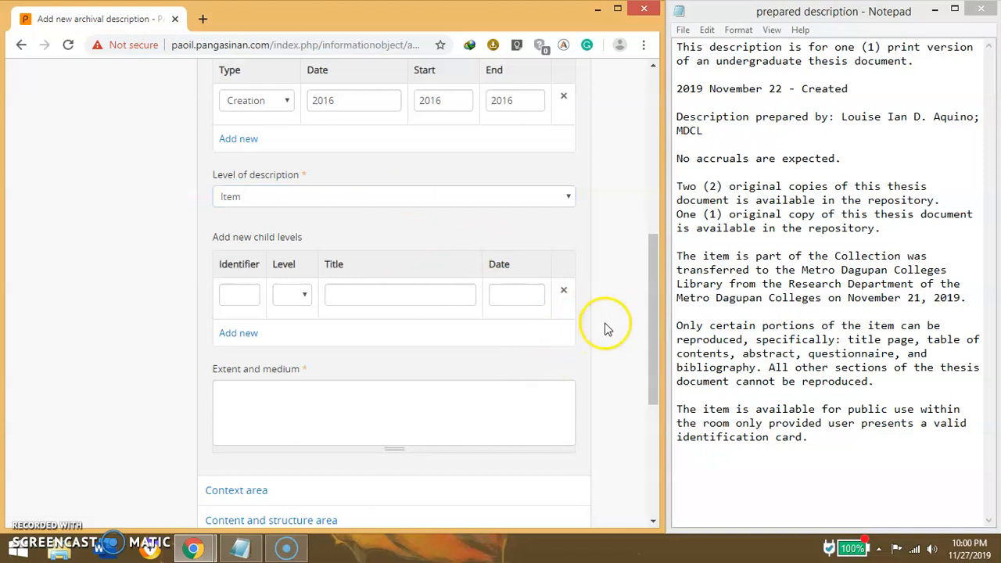
Fill Extent and medium with the prepared note "This description is for one (1) print version of an undergraduate thesis document."
{"action": "left_click", "coordinate": [500, 403]}
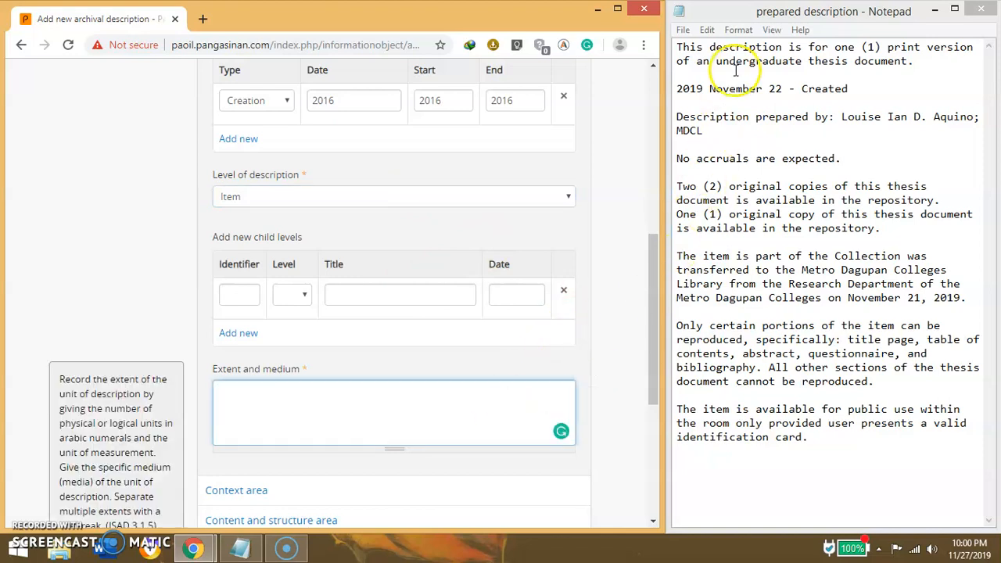
{"action": "left_click_drag", "start_coordinate": [677, 47], "coordinate": [918, 68]}
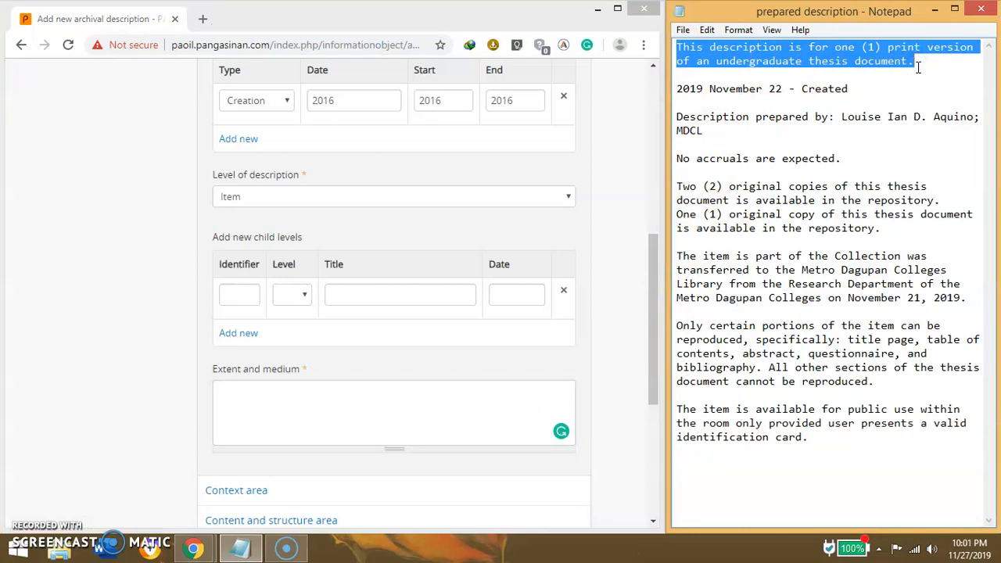
{"action": "key", "text": "ctrl+c"}
{"action": "left_click", "coordinate": [306, 407]}
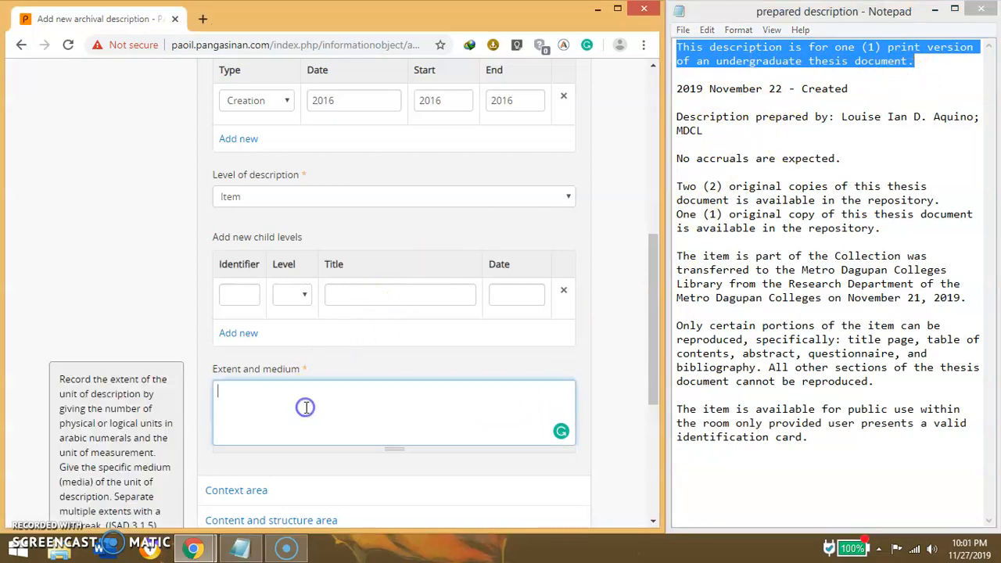
{"action": "key", "text": "ctrl+v"}
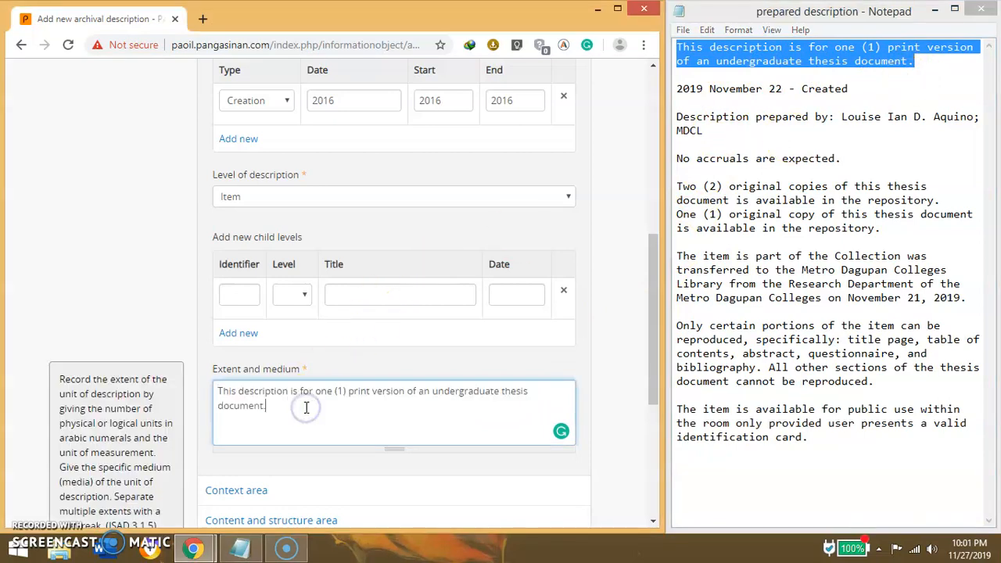
{"action": "left_click", "coordinate": [623, 270]}
In the Context area, add the three thesis authors as creators from the existing authority records
{"action": "scroll", "coordinate": [618, 273], "scroll_direction": "down", "scroll_amount": 2}
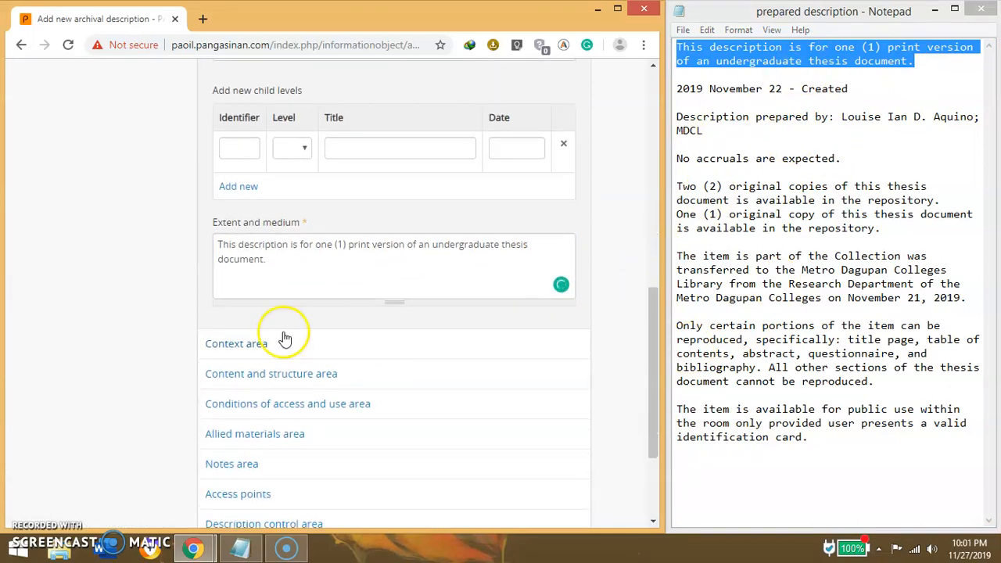
{"action": "left_click", "coordinate": [245, 349]}
{"action": "left_click", "coordinate": [264, 216]}
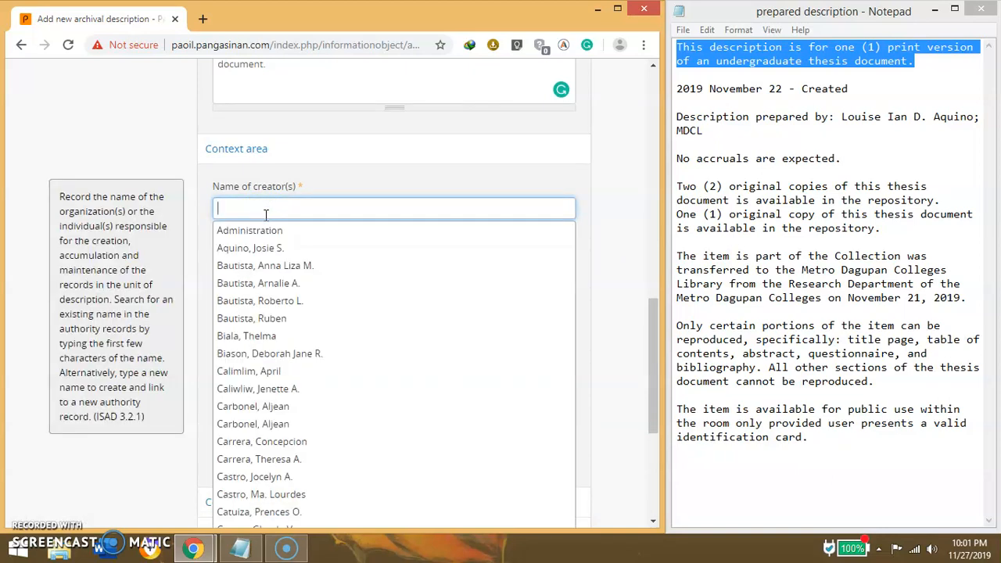
{"action": "type", "text": "Car"}
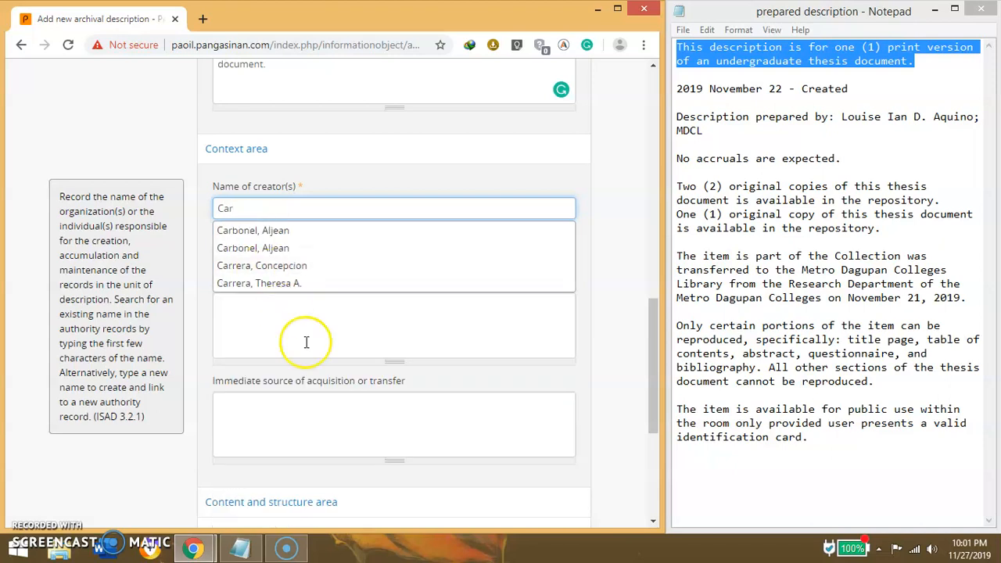
{"action": "left_click", "coordinate": [264, 230]}
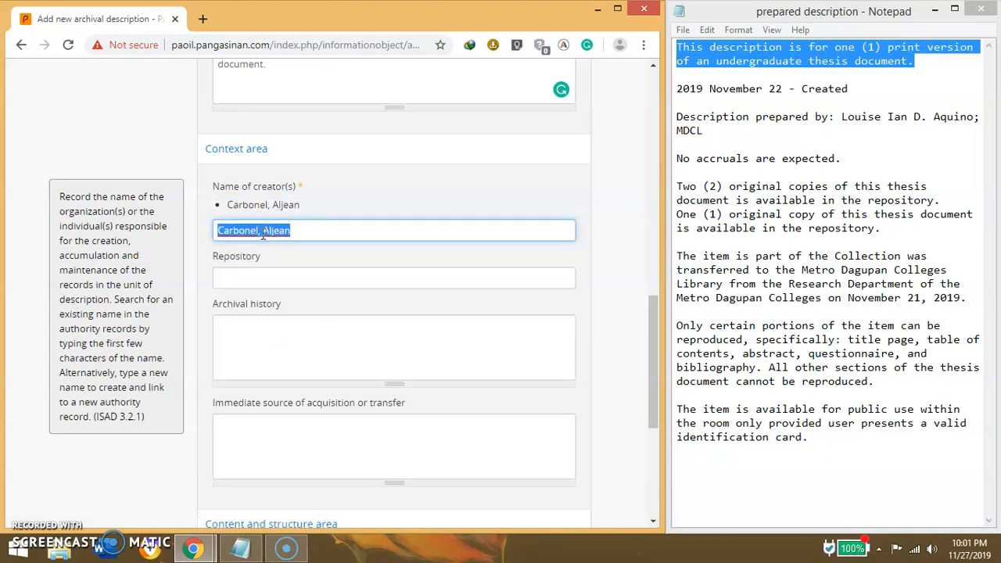
{"action": "type", "text": "Pablo"}
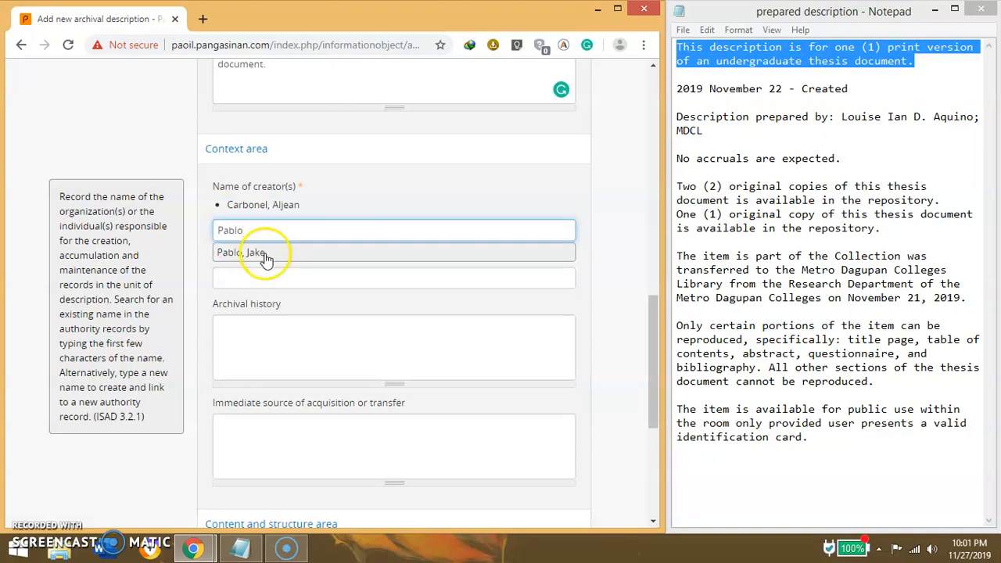
{"action": "left_click", "coordinate": [261, 252]}
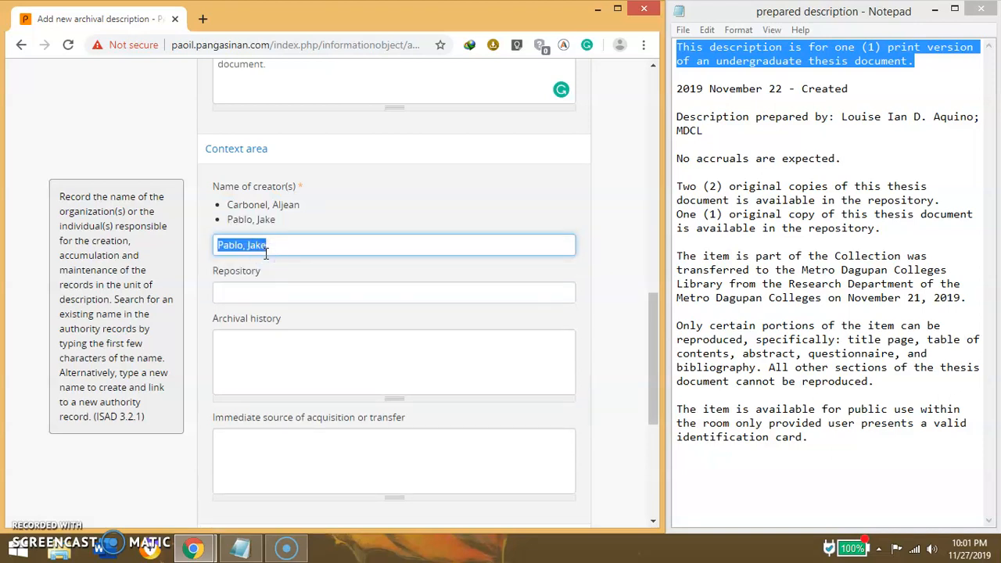
{"action": "type", "text": "De Vera,"}
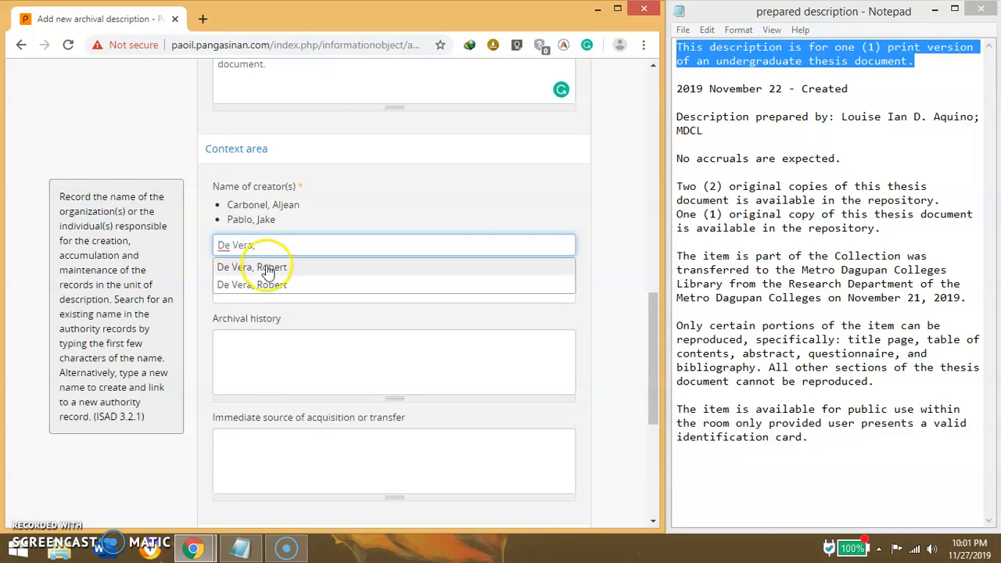
{"action": "left_click", "coordinate": [265, 263]}
{"action": "key", "text": "BackSpace"}
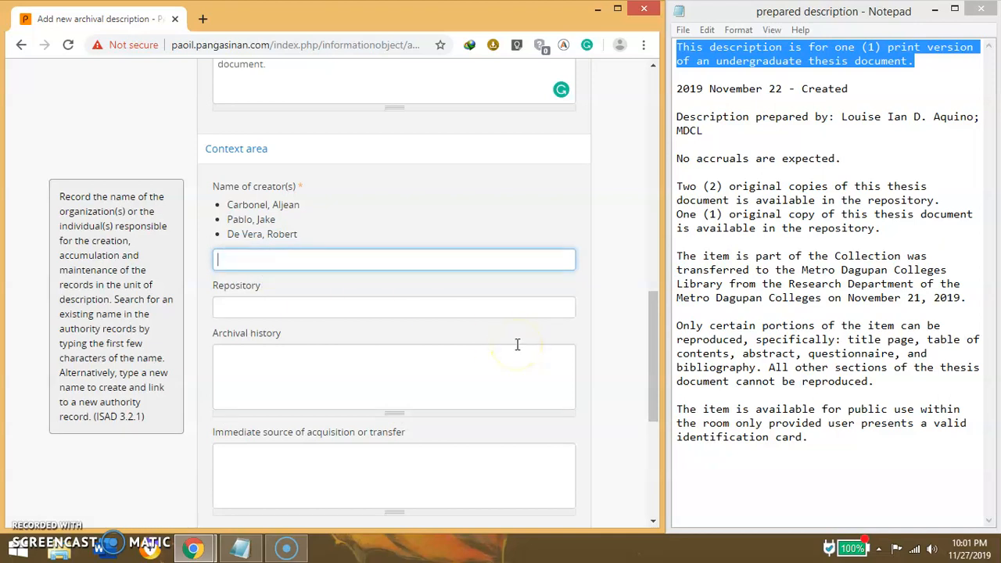
{"action": "left_click", "coordinate": [628, 331]}
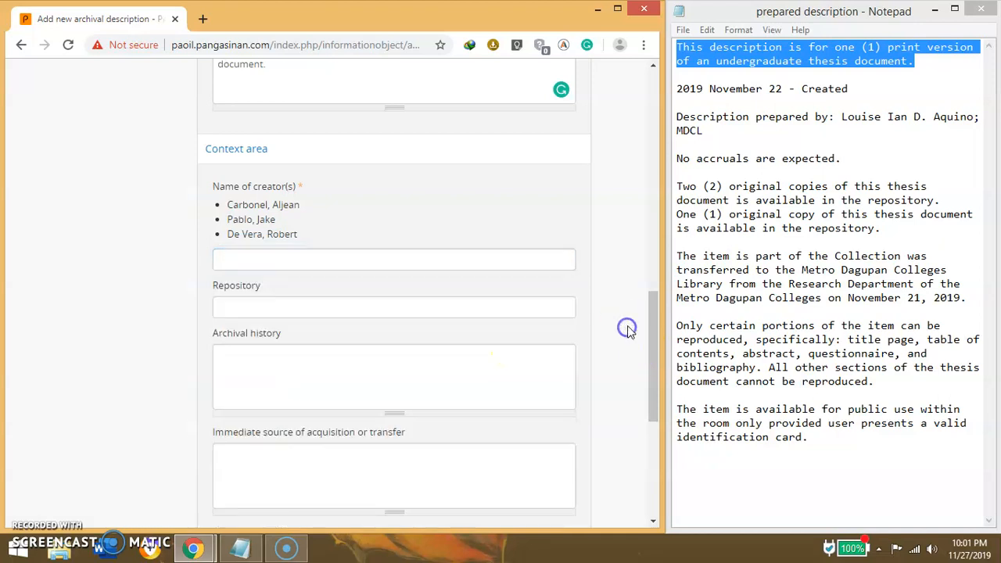
Set the repository to Metro Dagupan Colleges Library and copy the prepared note on the November 21, 2019 transfer into Archival history
{"action": "left_click", "coordinate": [534, 311]}
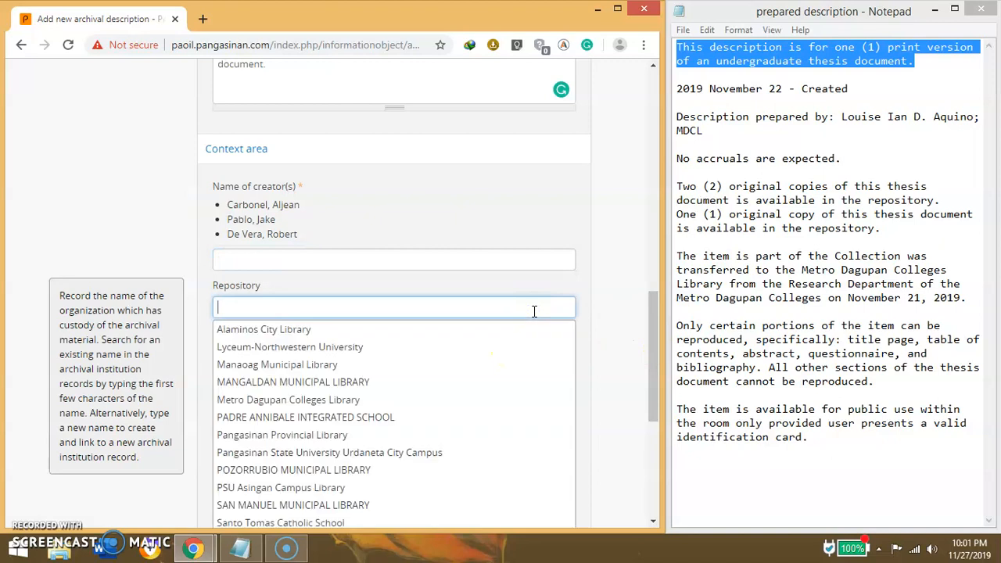
{"action": "left_click", "coordinate": [460, 399]}
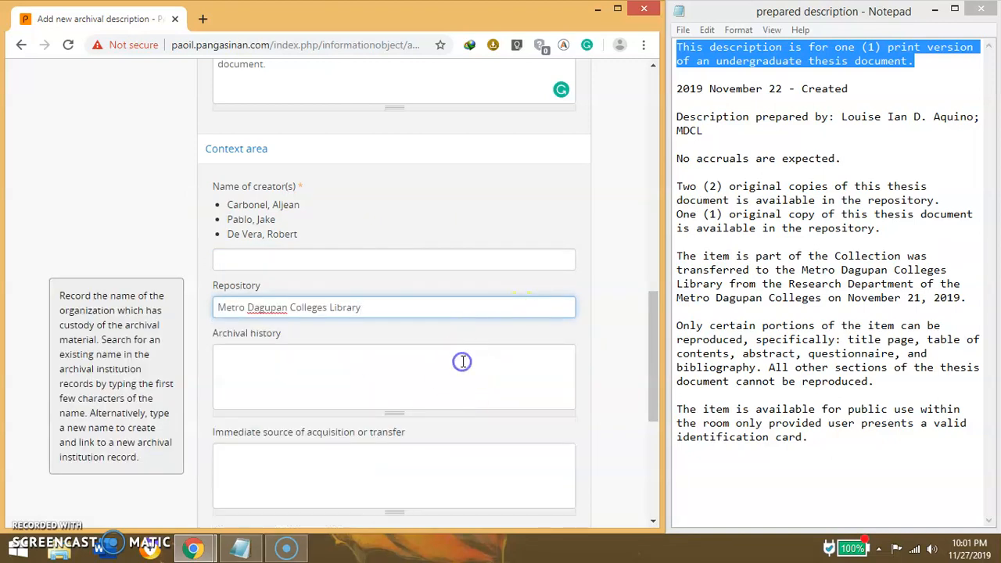
{"action": "left_click", "coordinate": [462, 361]}
{"action": "left_click_drag", "start_coordinate": [967, 298], "coordinate": [677, 258]}
{"action": "left_click", "coordinate": [295, 354]}
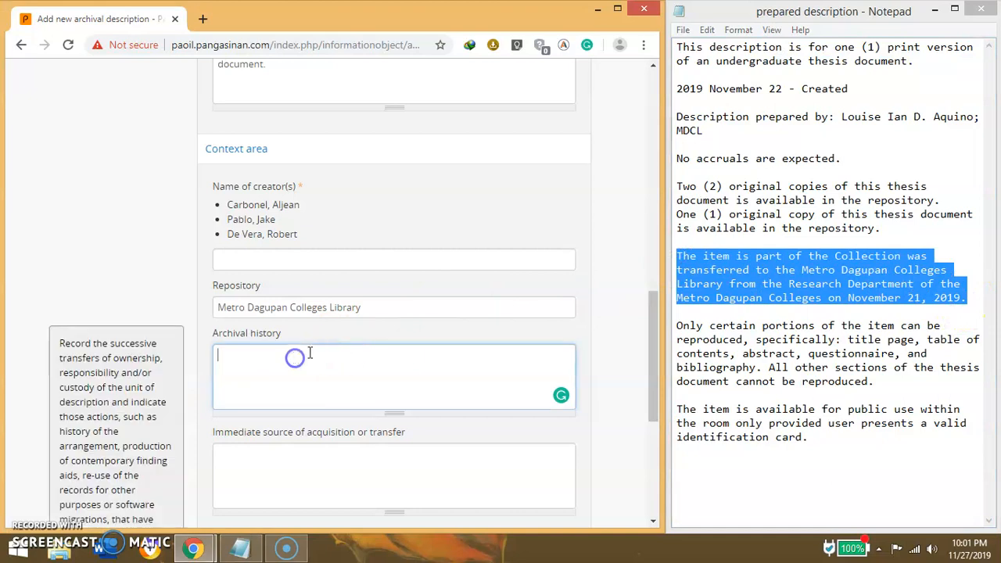
{"action": "key", "text": "ctrl+v"}
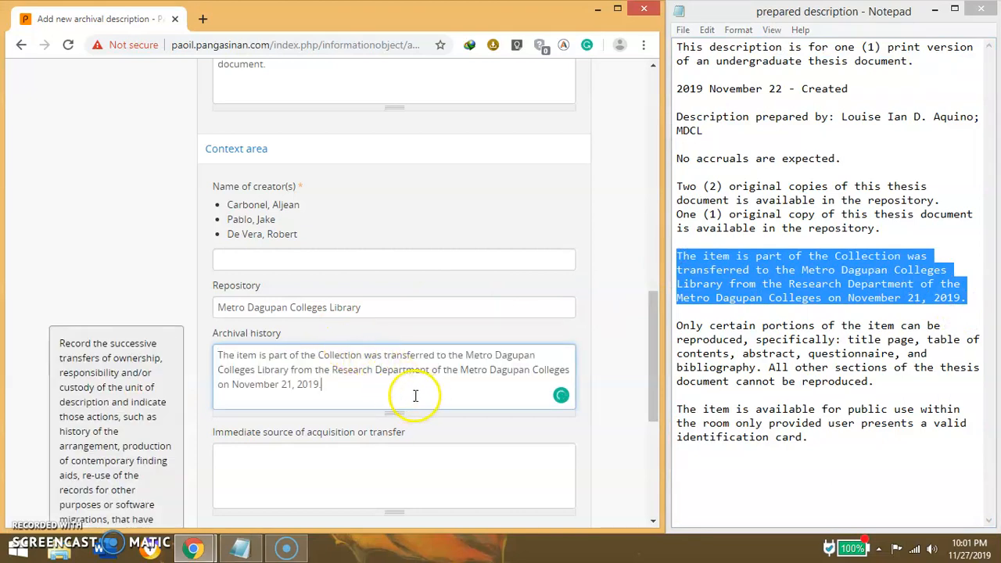
{"action": "scroll", "coordinate": [420, 378], "scroll_direction": "down", "scroll_amount": 1}
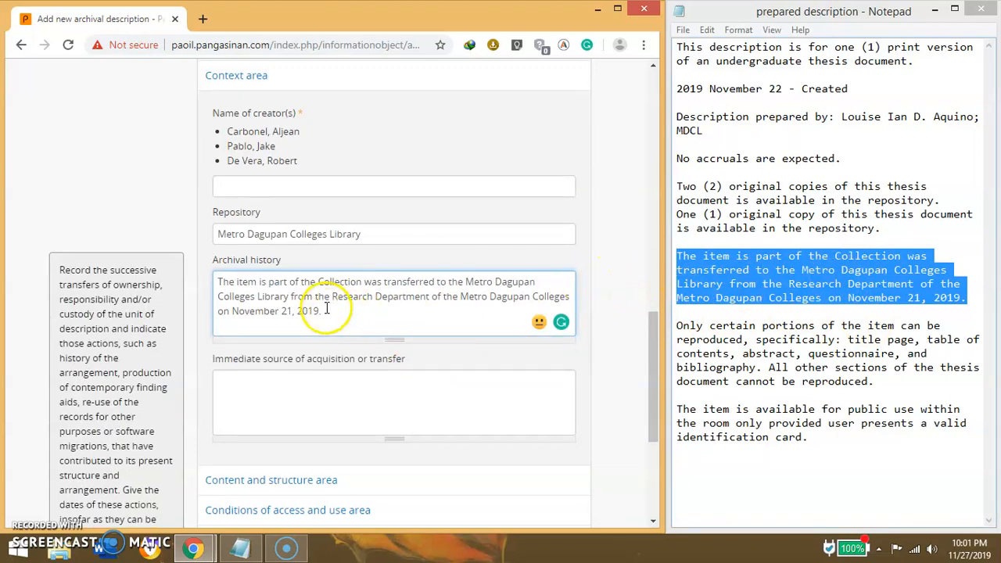
{"action": "left_click", "coordinate": [633, 389]}
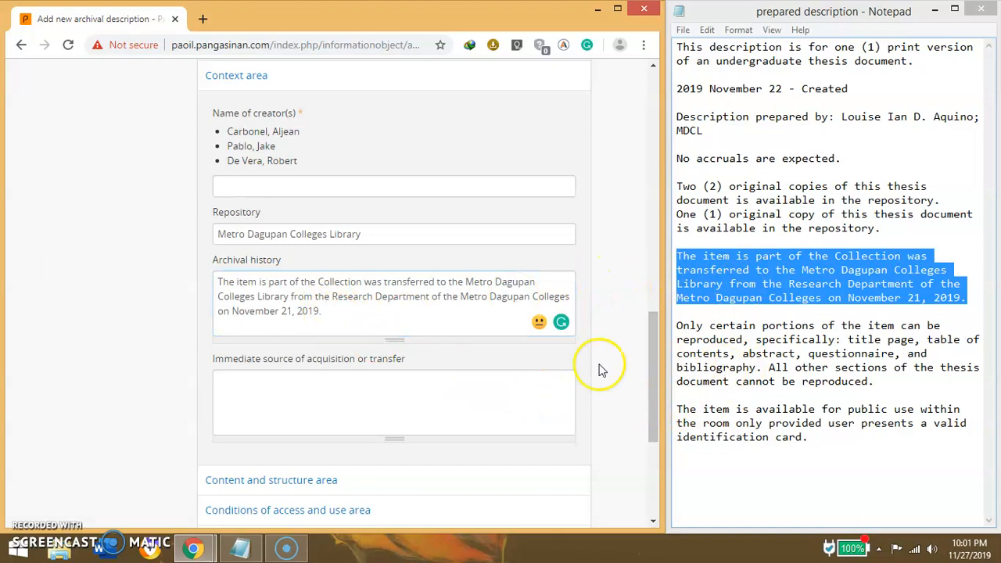
In the Content and structure area, fill Accruals with the prepared note "No accruals are expected." without a leading blank line
{"action": "scroll", "coordinate": [614, 358], "scroll_direction": "down", "scroll_amount": 3}
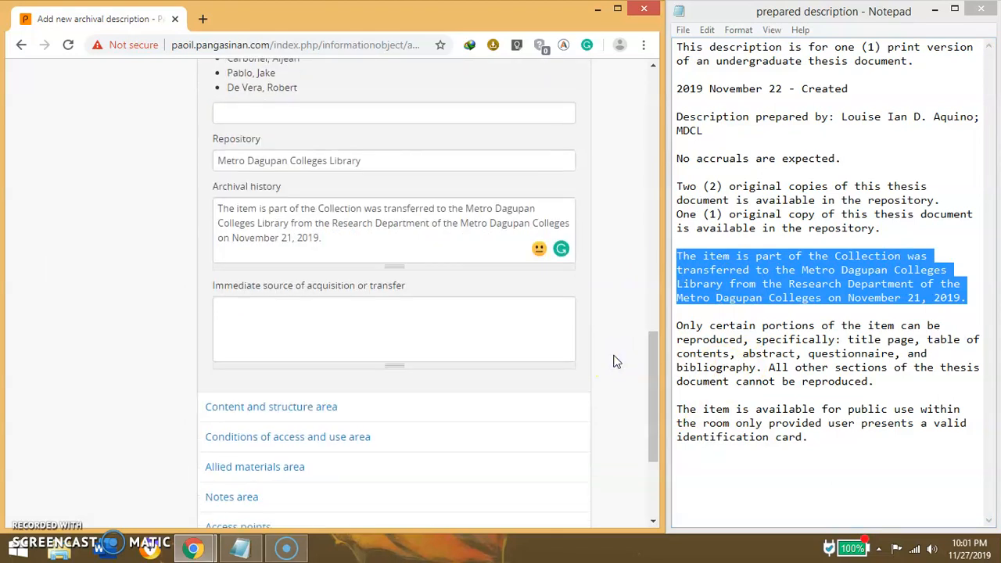
{"action": "left_click", "coordinate": [399, 333]}
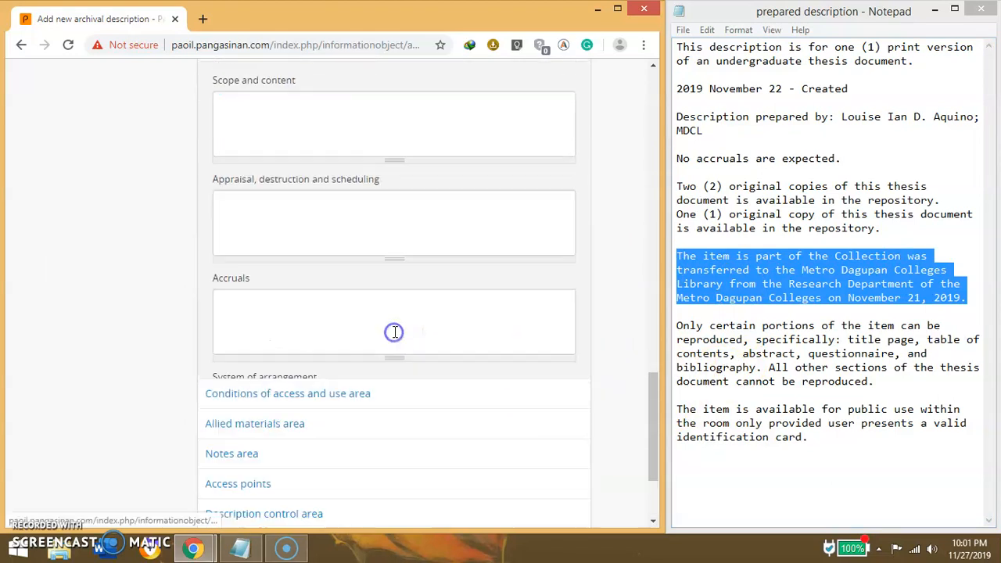
{"action": "scroll", "coordinate": [398, 282], "scroll_direction": "up", "scroll_amount": 1}
{"action": "scroll", "coordinate": [402, 276], "scroll_direction": "down", "scroll_amount": 2}
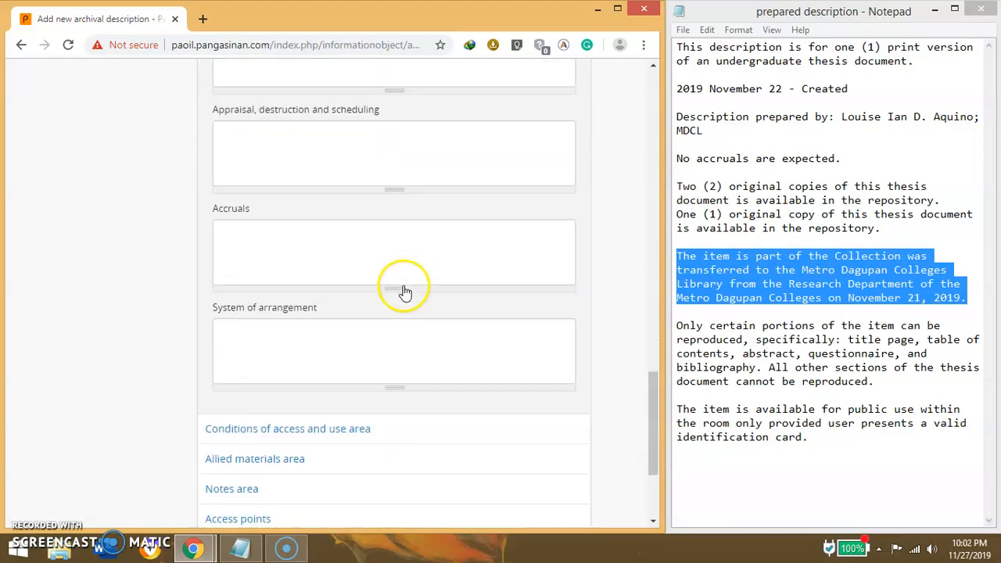
{"action": "left_click_drag", "start_coordinate": [863, 165], "coordinate": [677, 159]}
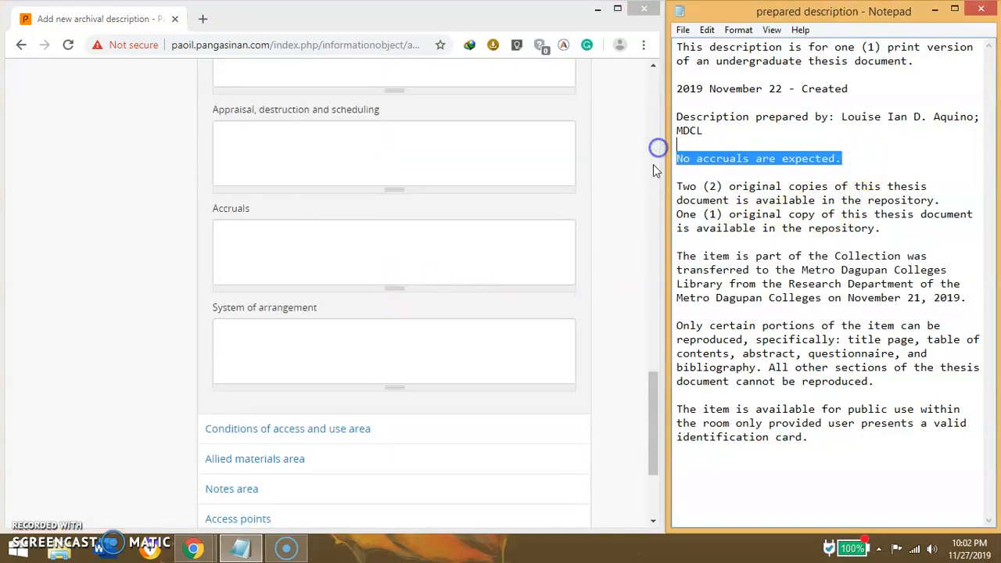
{"action": "left_click", "coordinate": [390, 231]}
{"action": "key", "text": "ctrl+v"}
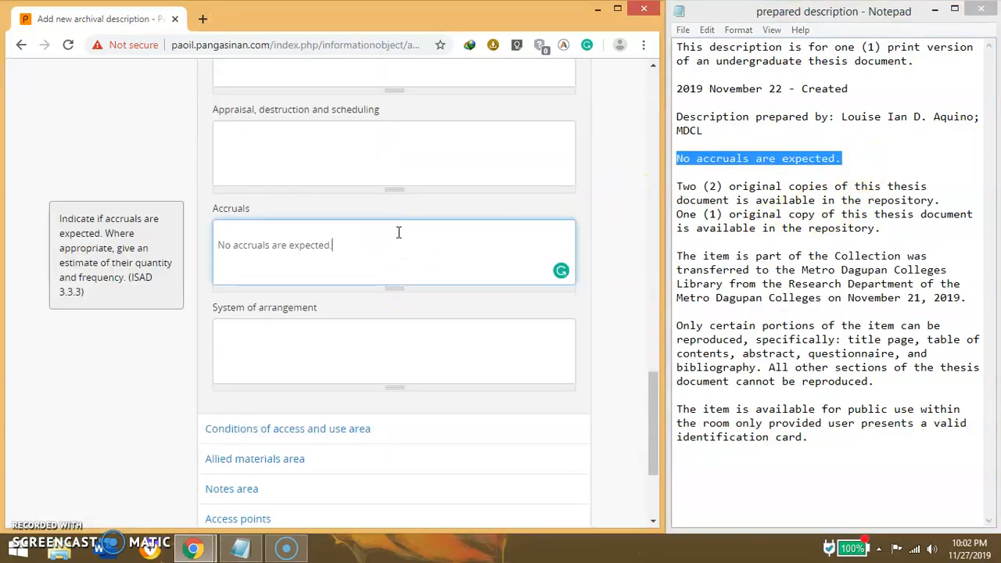
{"action": "key", "text": "Delete"}
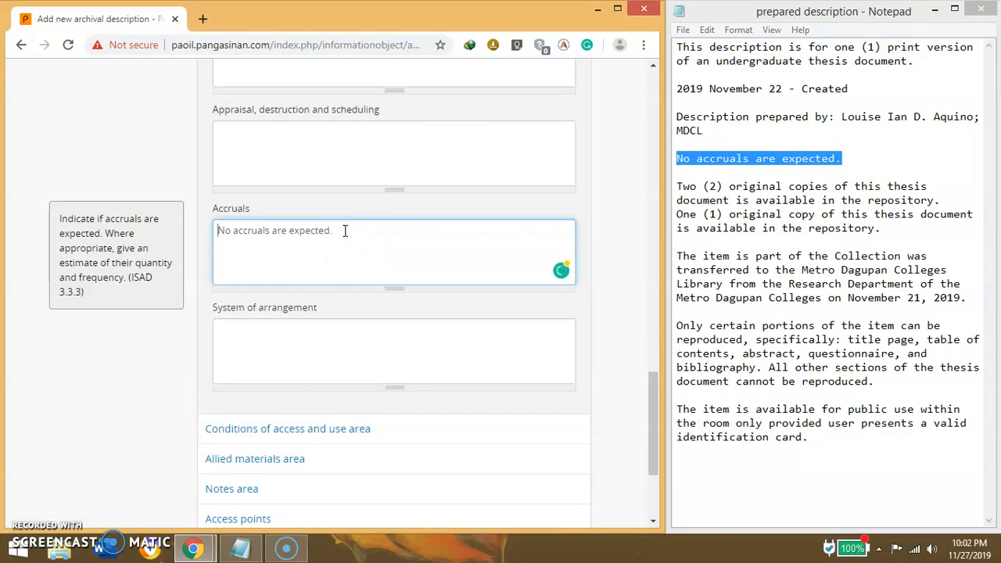
{"action": "left_click", "coordinate": [594, 366]}
In the Conditions of access and use area, copy the prepared note on public use with a valid identification card into Conditions governing access
{"action": "scroll", "coordinate": [381, 344], "scroll_direction": "down", "scroll_amount": 1}
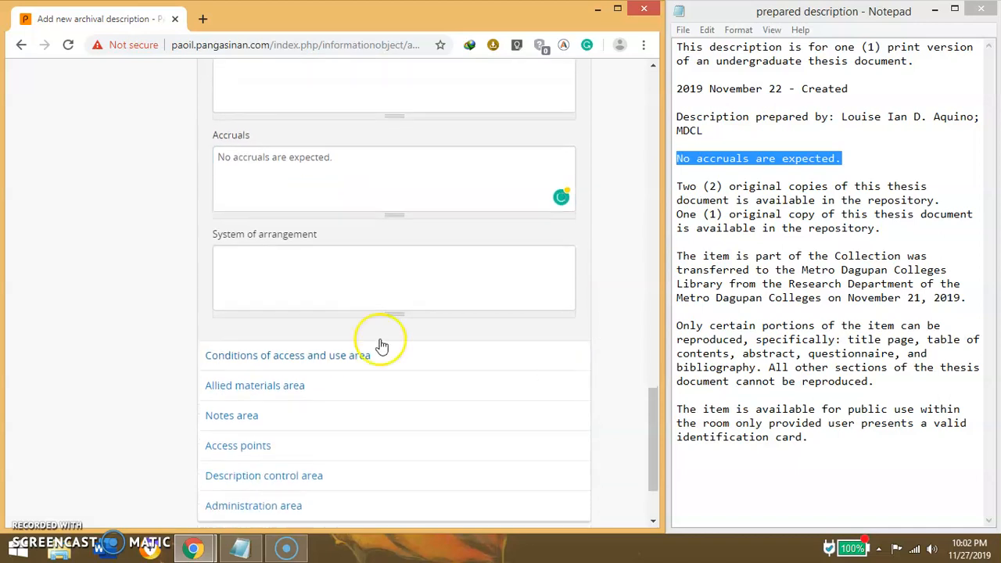
{"action": "left_click", "coordinate": [268, 357]}
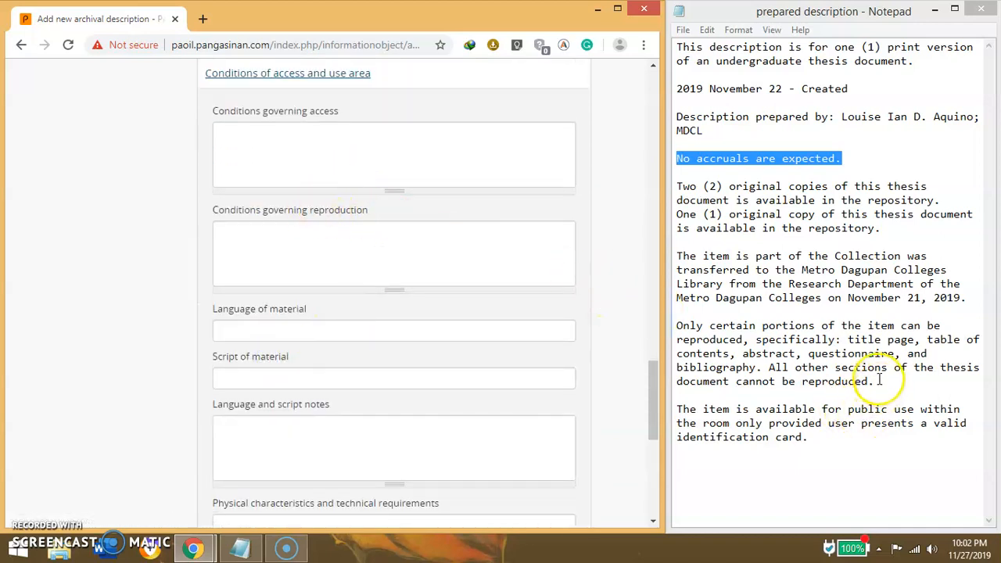
{"action": "left_click_drag", "start_coordinate": [852, 438], "coordinate": [688, 412]}
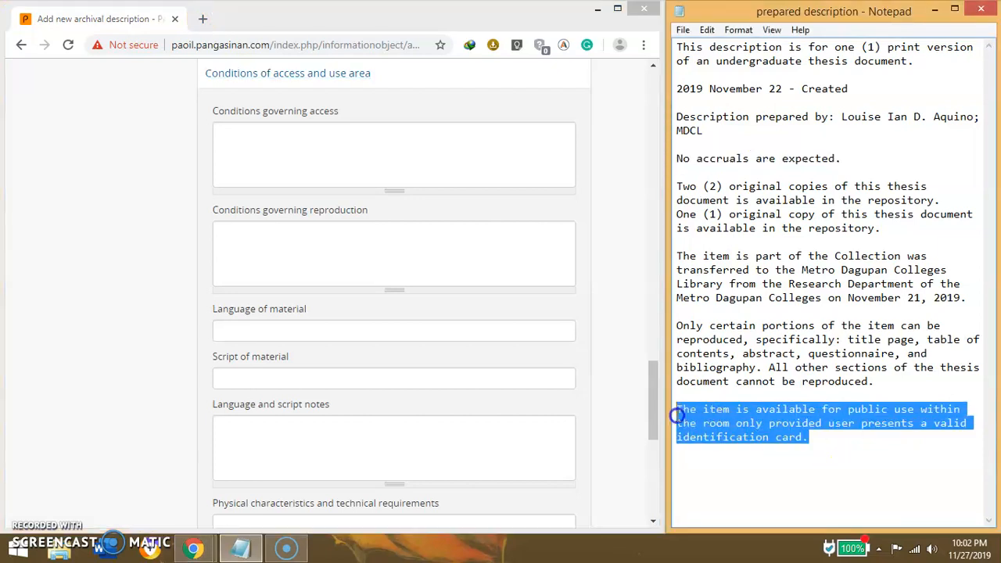
{"action": "key", "text": "ctrl+c"}
{"action": "left_click", "coordinate": [373, 146]}
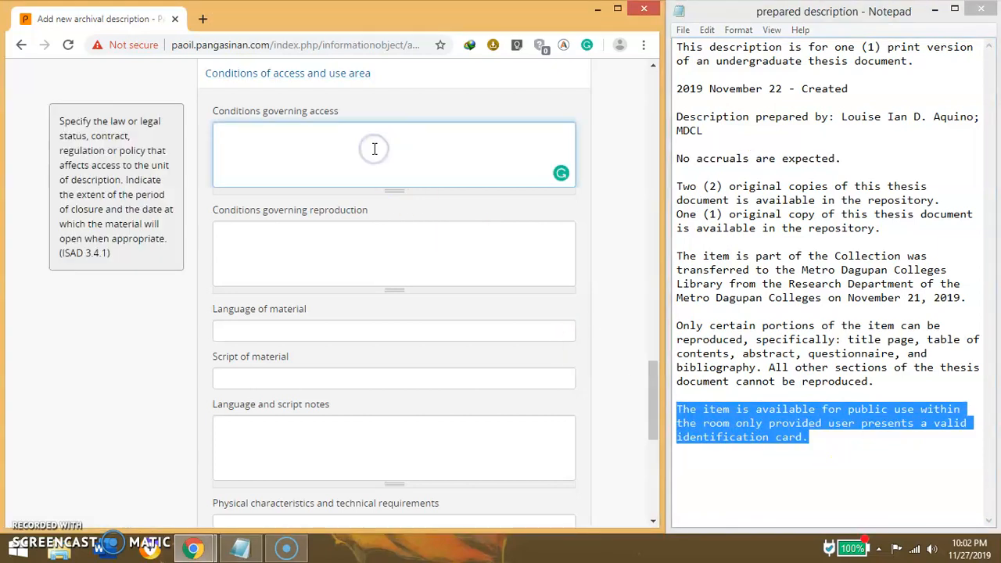
{"action": "key", "text": "ctrl+v"}
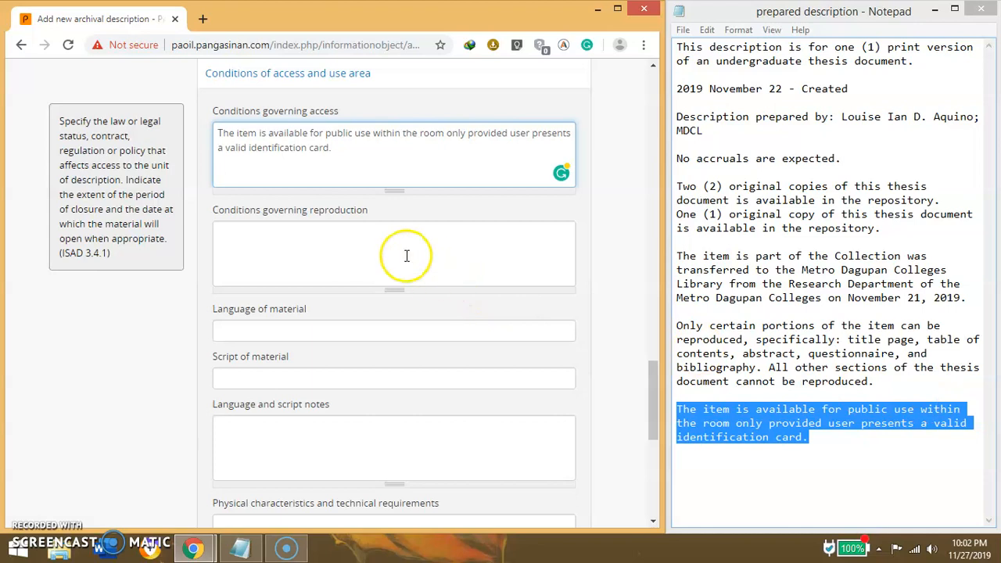
Copy the prepared note that only certain portions of the item can be reproduced into Conditions governing reproduction
{"action": "left_click_drag", "start_coordinate": [874, 381], "coordinate": [679, 327]}
{"action": "key", "text": "ctrl+c"}
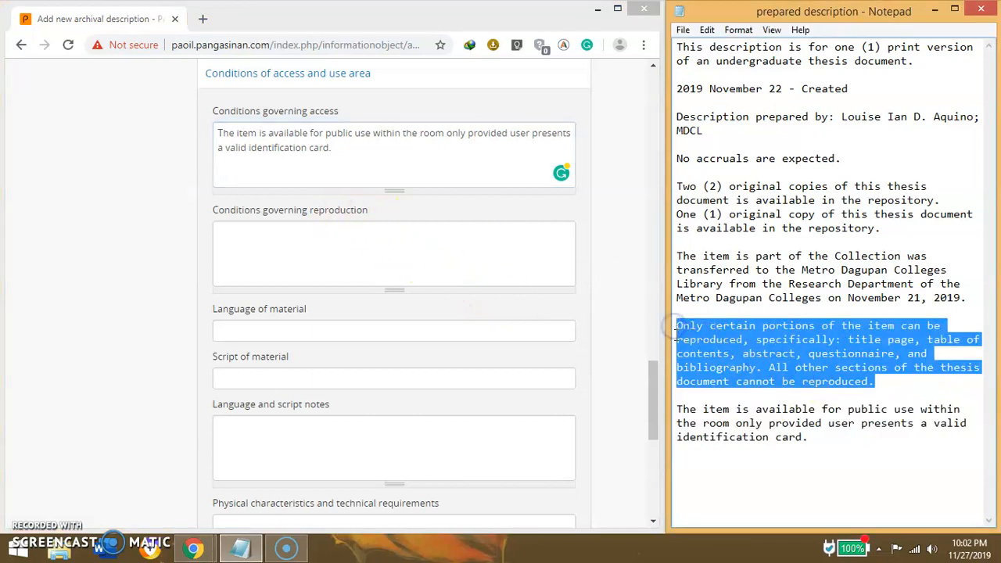
{"action": "left_click", "coordinate": [409, 240]}
{"action": "key", "text": "ctrl+v"}
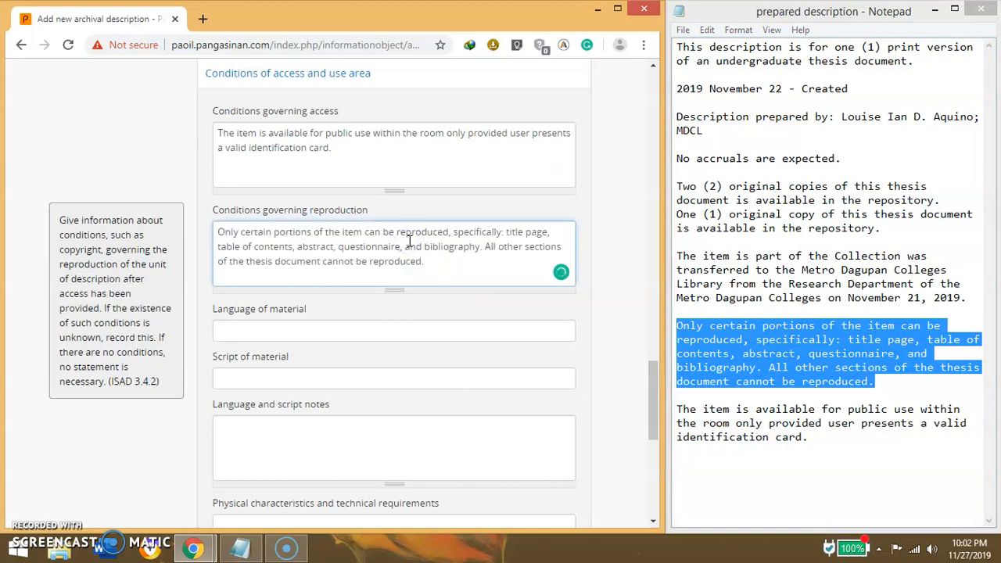
Add English as the language of material
{"action": "left_click", "coordinate": [457, 329]}
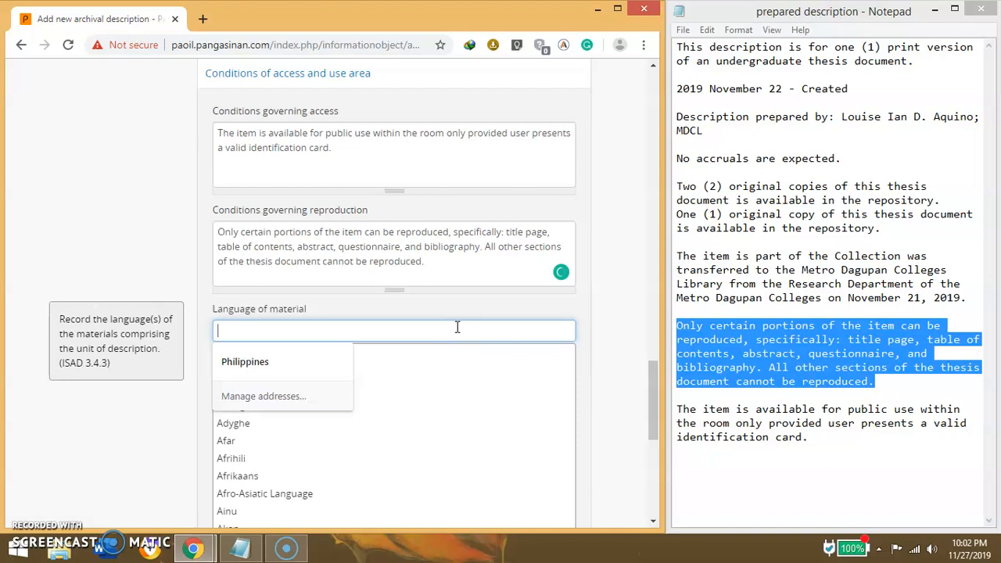
{"action": "type", "text": "Englis"}
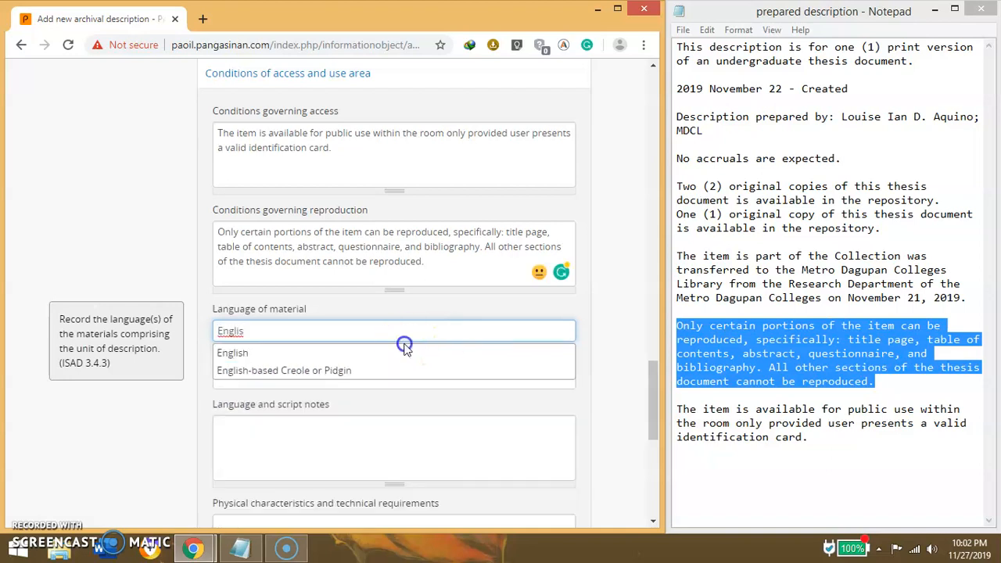
{"action": "left_click", "coordinate": [404, 350]}
{"action": "left_click", "coordinate": [158, 384]}
{"action": "scroll", "coordinate": [168, 404], "scroll_direction": "down", "scroll_amount": 1}
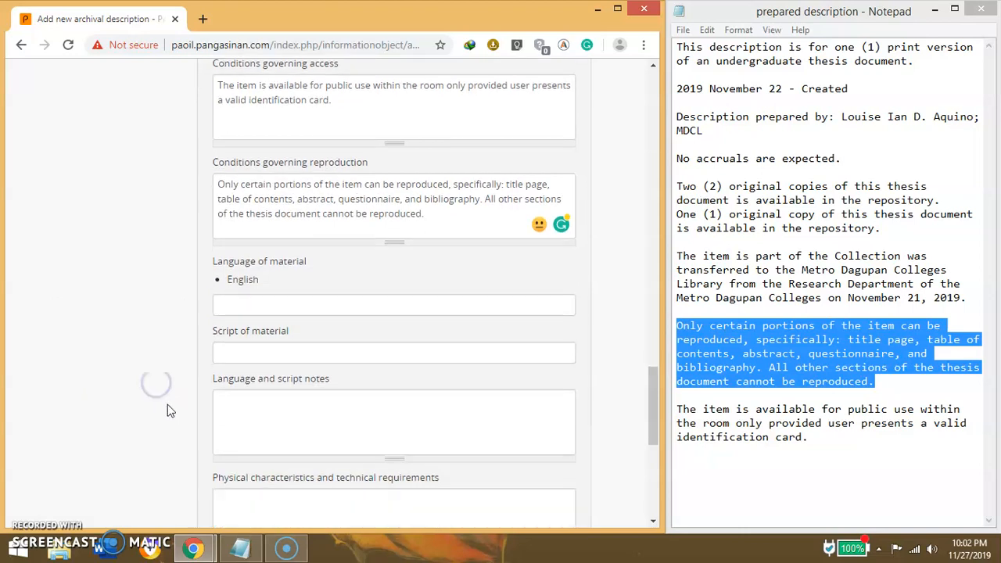
In the Allied materials area, copy the prepared note on two original thesis copies in the repository into Existence and location of originals
{"action": "scroll", "coordinate": [167, 418], "scroll_direction": "down", "scroll_amount": 4}
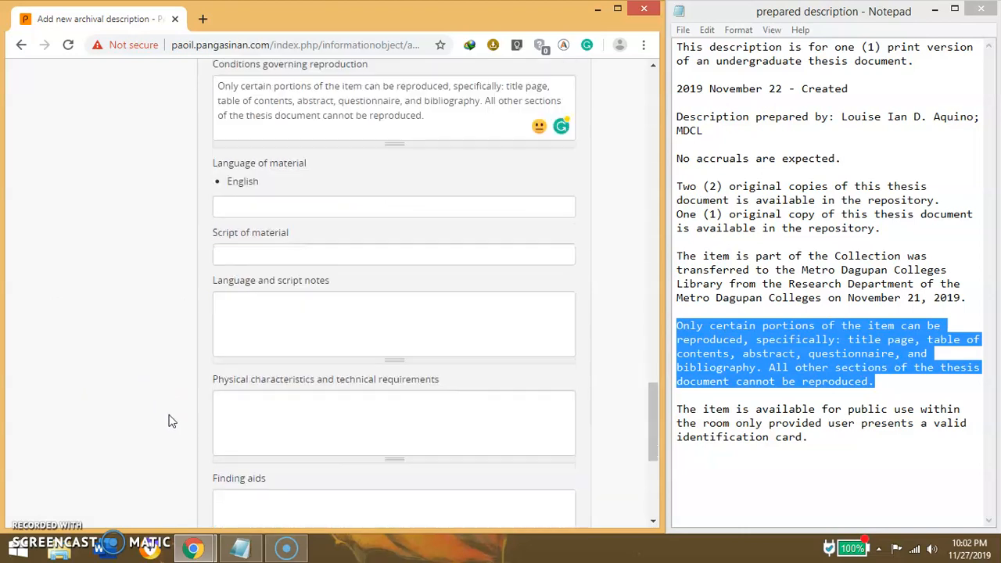
{"action": "left_click", "coordinate": [232, 384]}
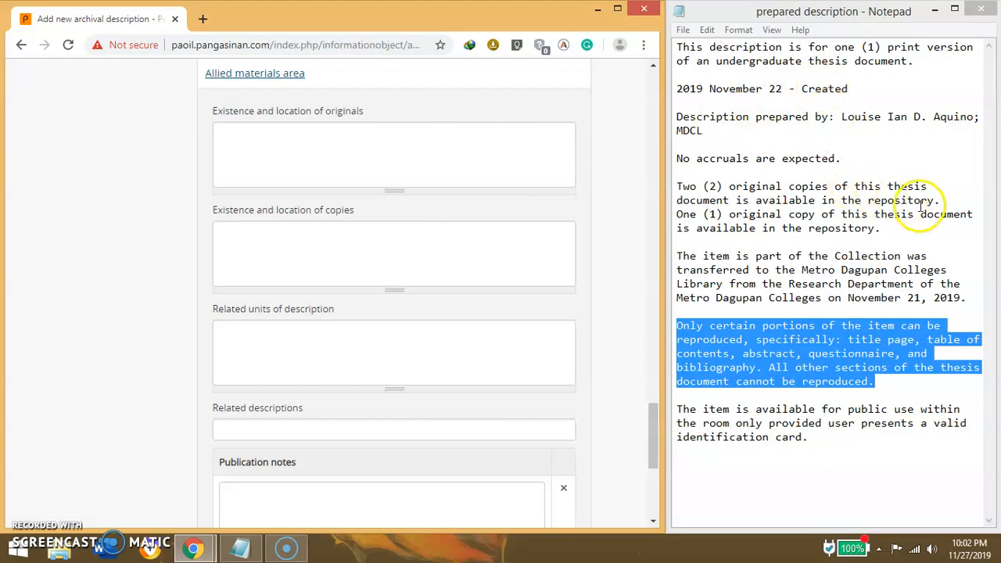
{"action": "left_click", "coordinate": [946, 201]}
{"action": "left_click_drag", "start_coordinate": [946, 201], "coordinate": [679, 186]}
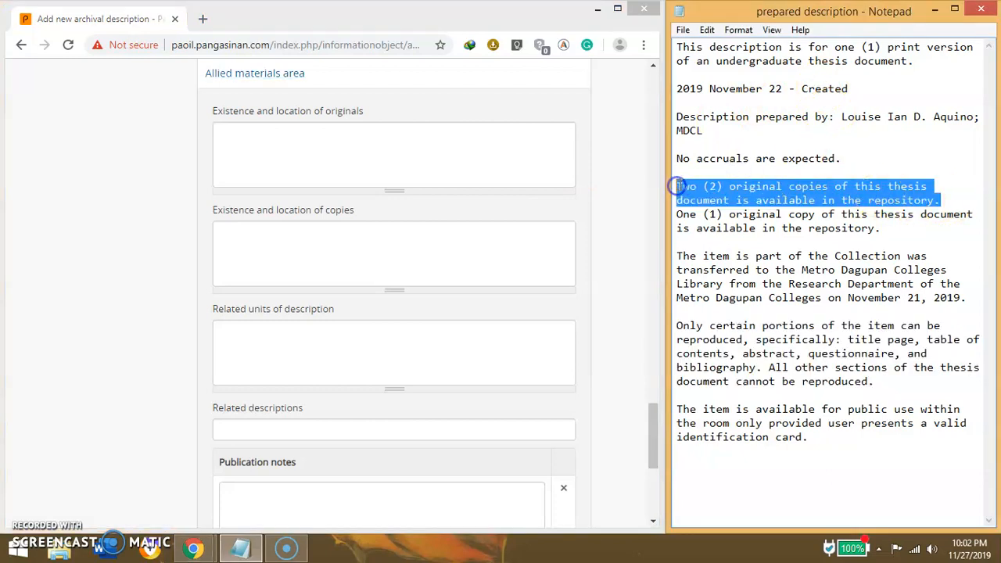
{"action": "left_click", "coordinate": [309, 132]}
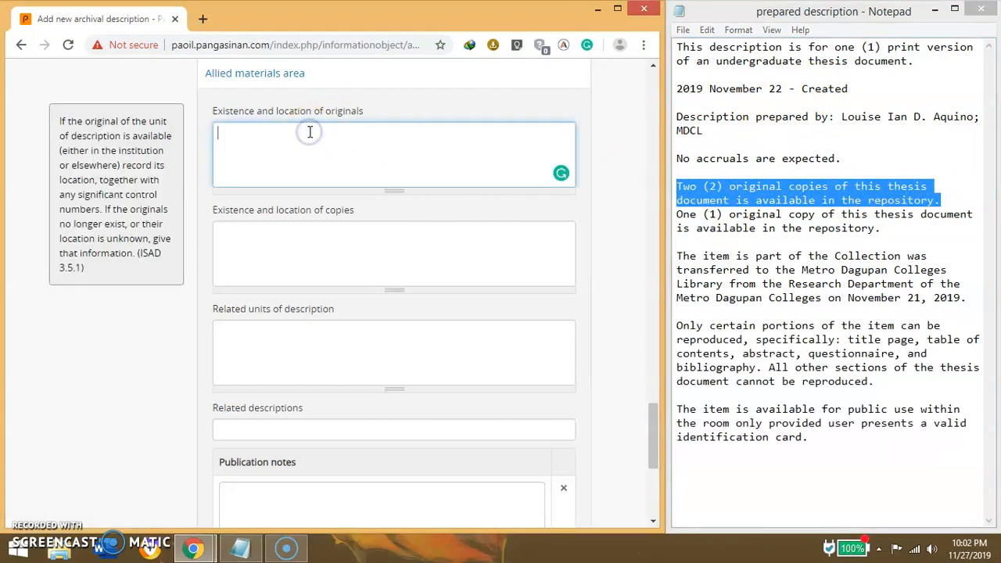
{"action": "key", "text": "ctrl+v"}
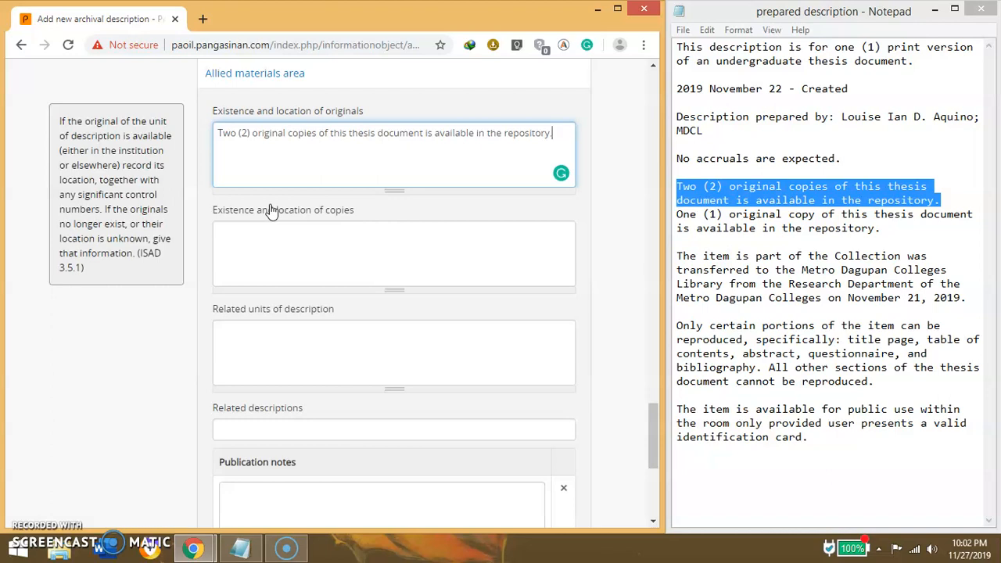
{"action": "left_click", "coordinate": [134, 312]}
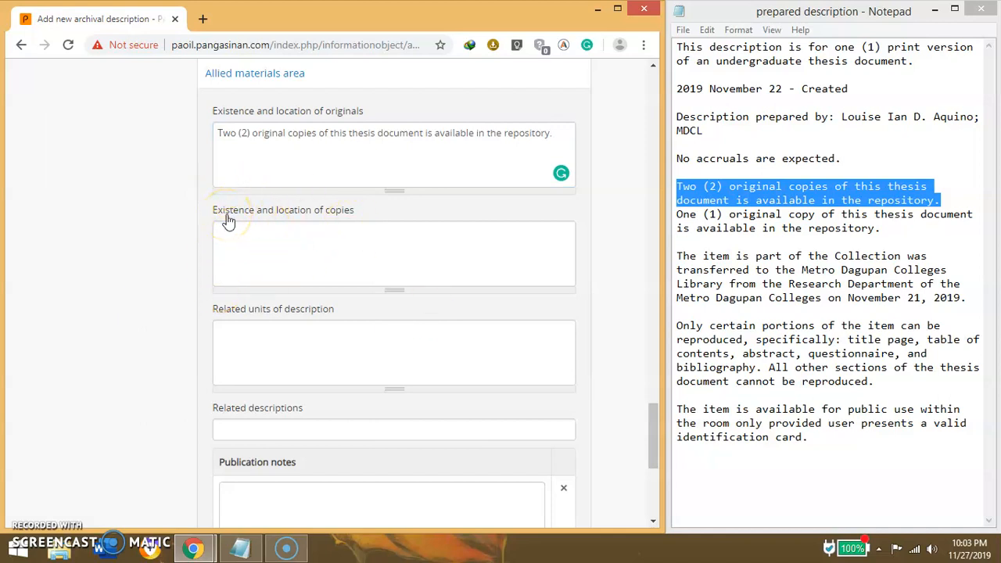
Expand the Notes area and view the guidance for its Notes field
{"action": "left_click_drag", "start_coordinate": [659, 428], "coordinate": [659, 463]}
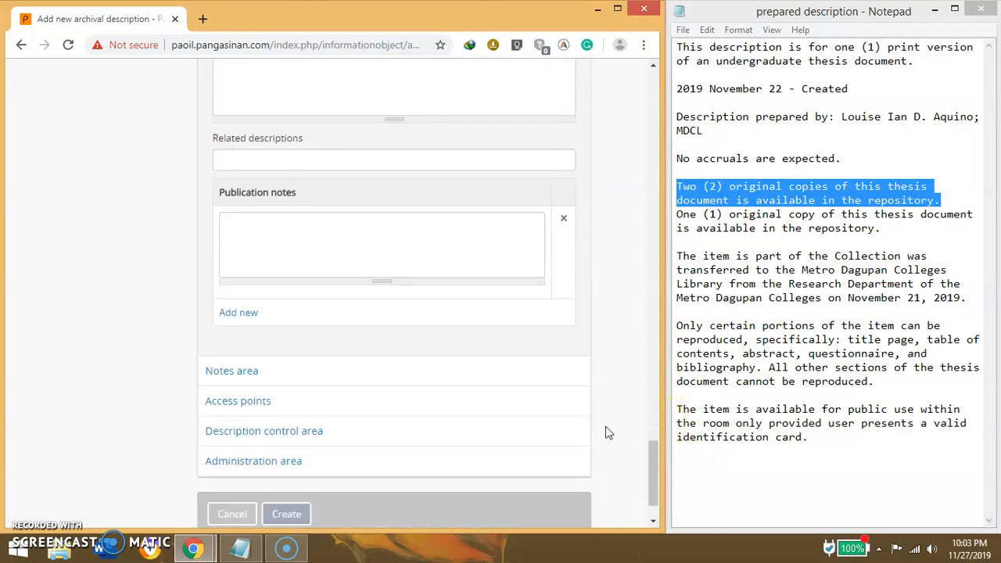
{"action": "left_click", "coordinate": [257, 373]}
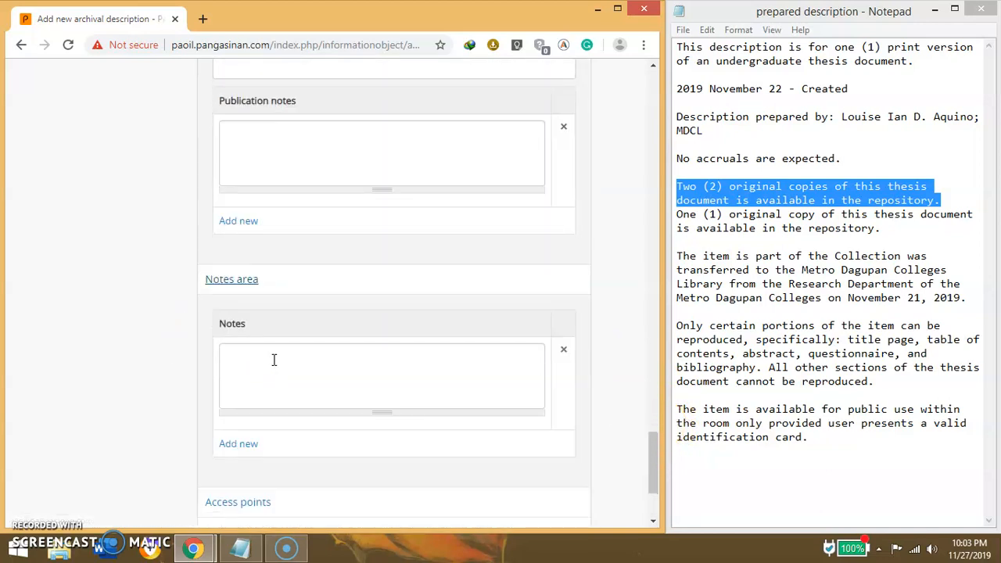
{"action": "left_click", "coordinate": [274, 360]}
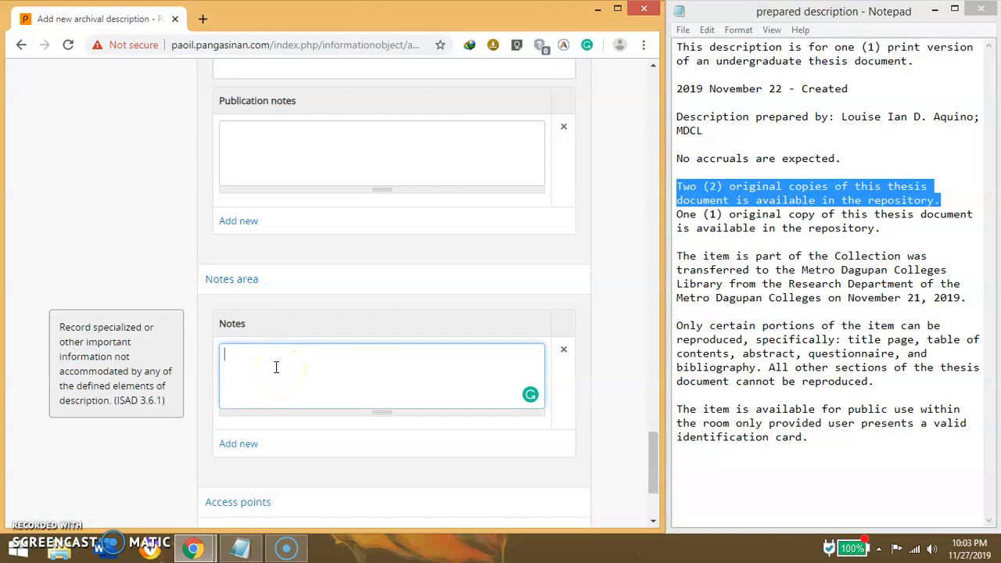
{"action": "scroll", "coordinate": [624, 455], "scroll_direction": "down", "scroll_amount": 1}
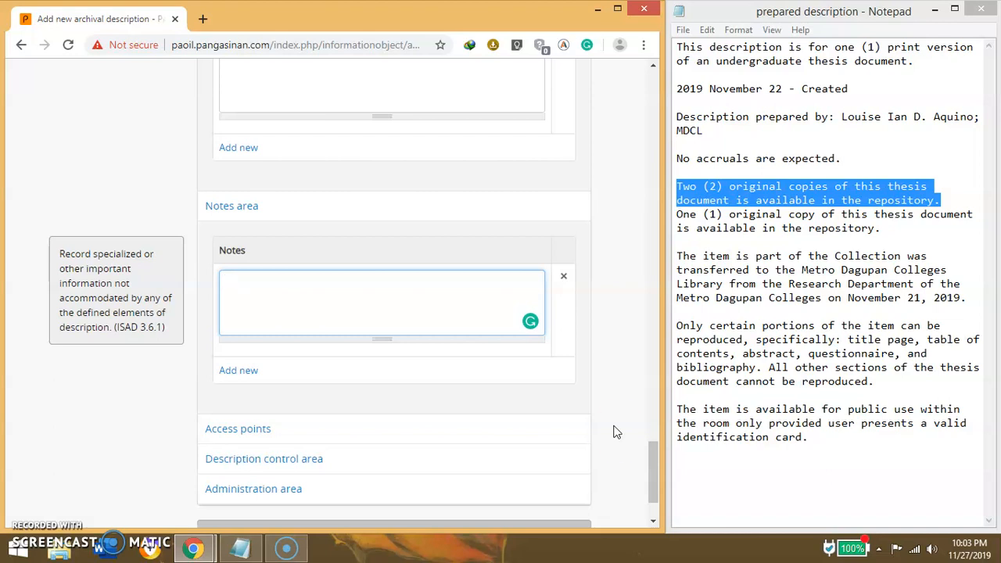
In the Access points area, add Mathematics and Mathematical operations as subject access points
{"action": "scroll", "coordinate": [614, 431], "scroll_direction": "down", "scroll_amount": 2}
{"action": "left_click", "coordinate": [309, 353]}
{"action": "left_click", "coordinate": [309, 318]}
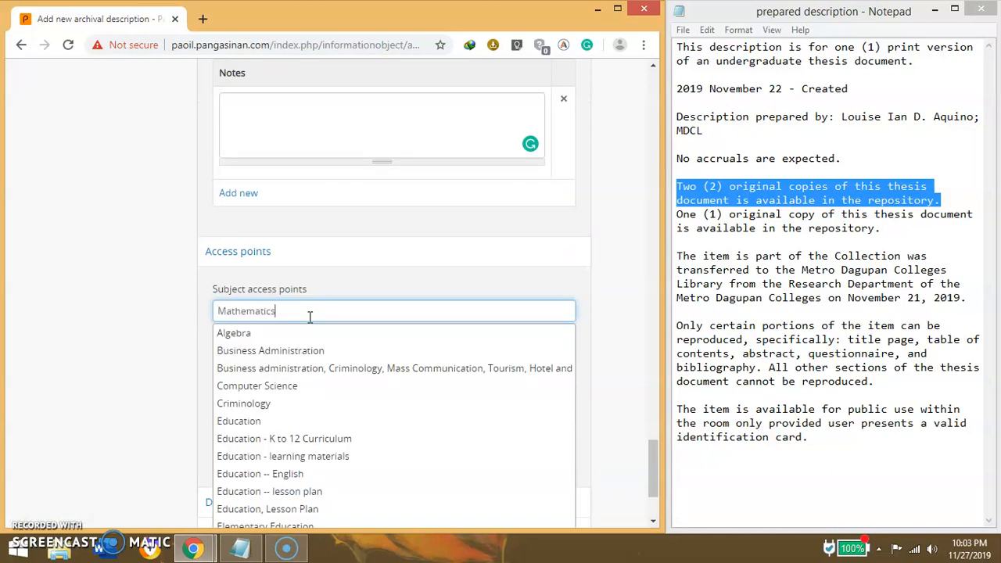
{"action": "left_click", "coordinate": [312, 334]}
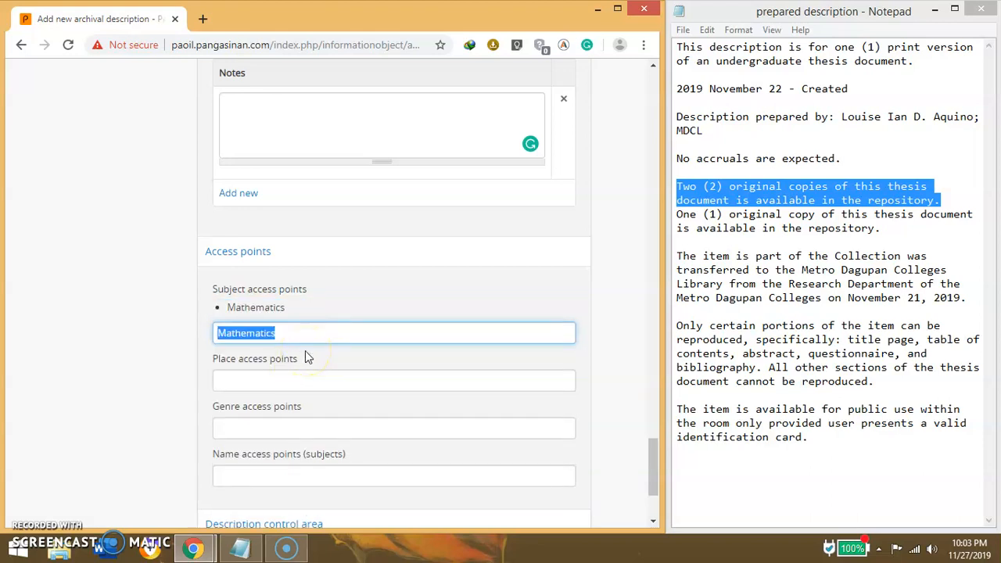
{"action": "type", "text": "Mathematical"}
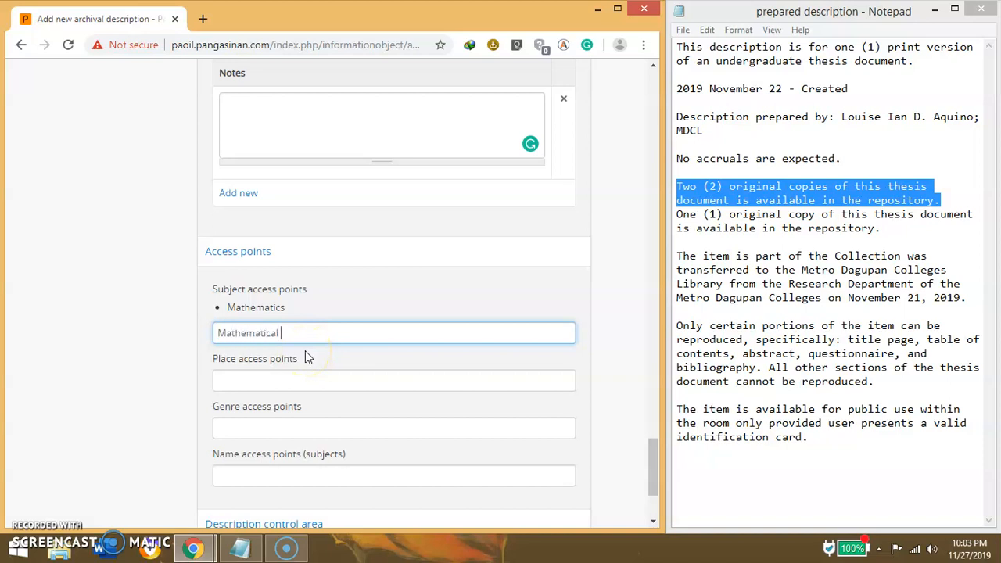
{"action": "type", "text": " operation"}
{"action": "left_click", "coordinate": [305, 352]}
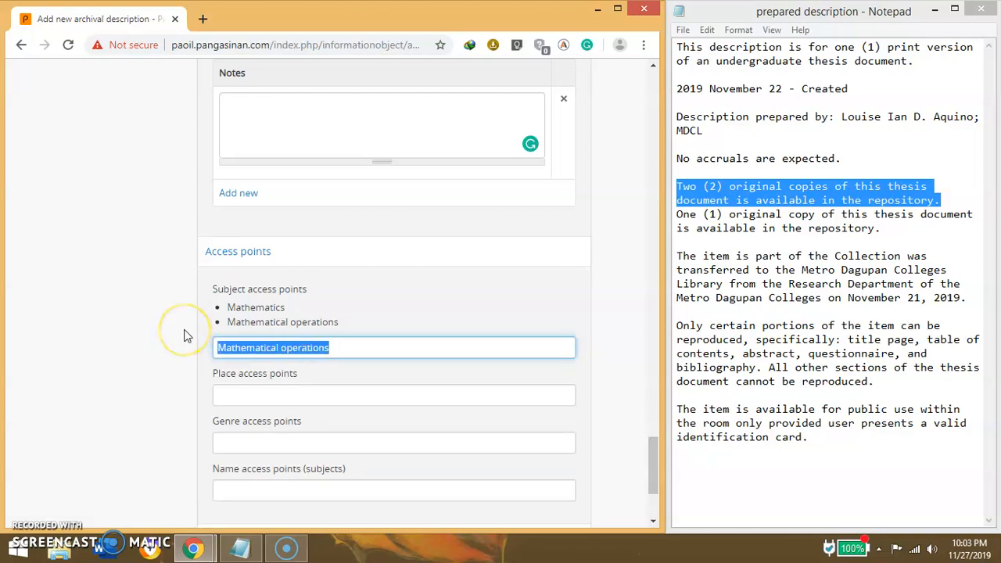
{"action": "key", "text": "BackSpace"}
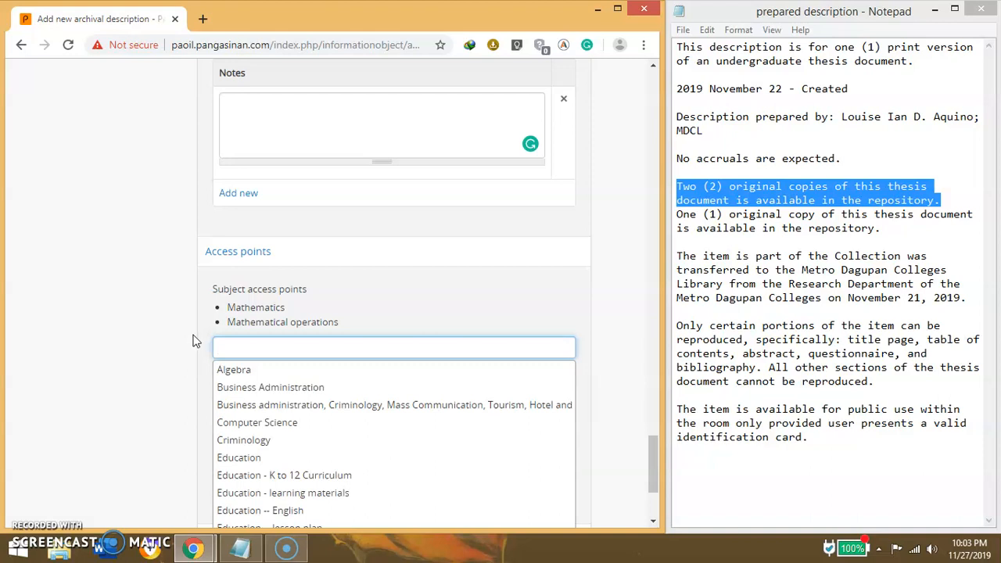
{"action": "left_click", "coordinate": [150, 339]}
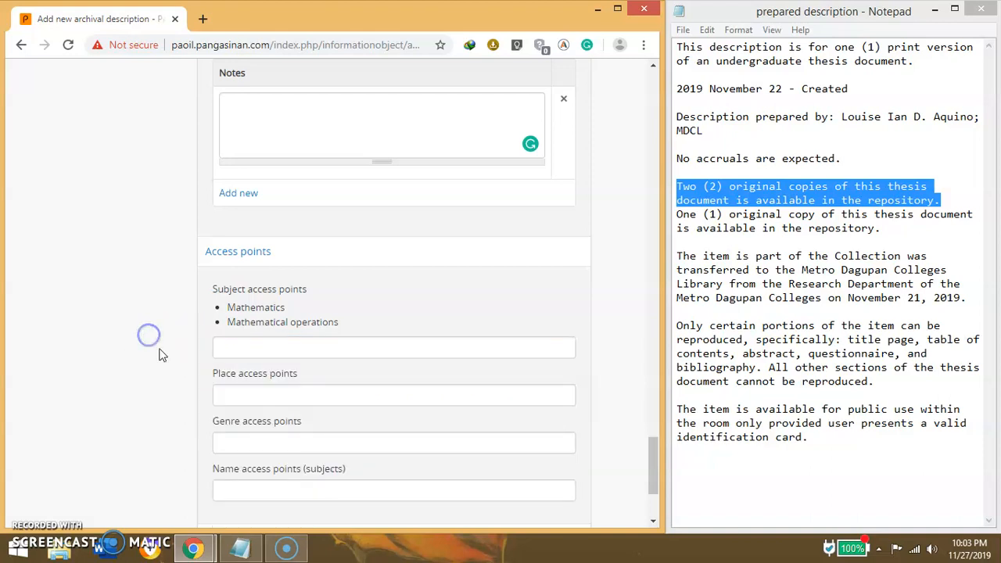
Add Mangaldan, Pangasinan as the place access point
{"action": "left_click", "coordinate": [252, 398]}
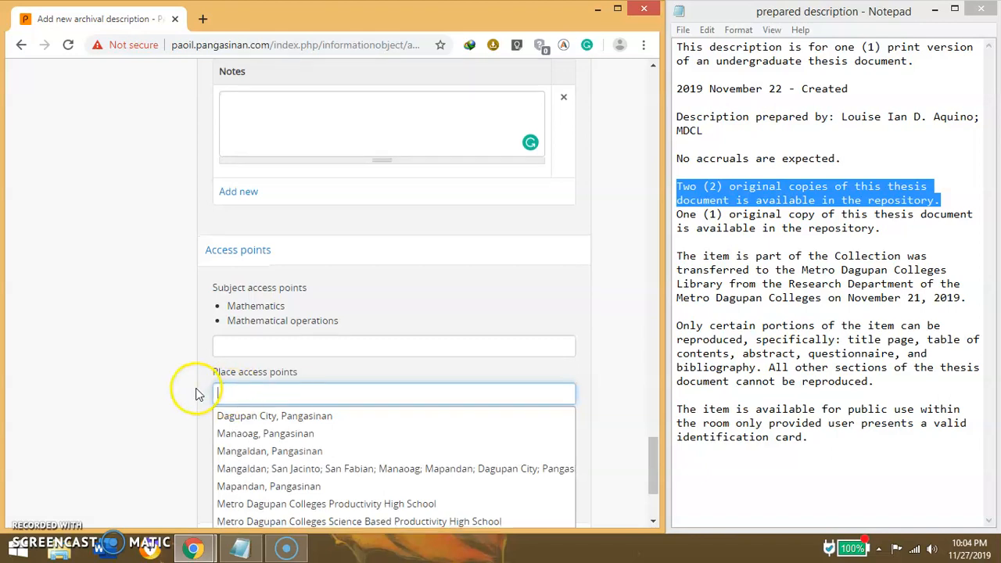
{"action": "scroll", "coordinate": [199, 384], "scroll_direction": "down", "scroll_amount": 1}
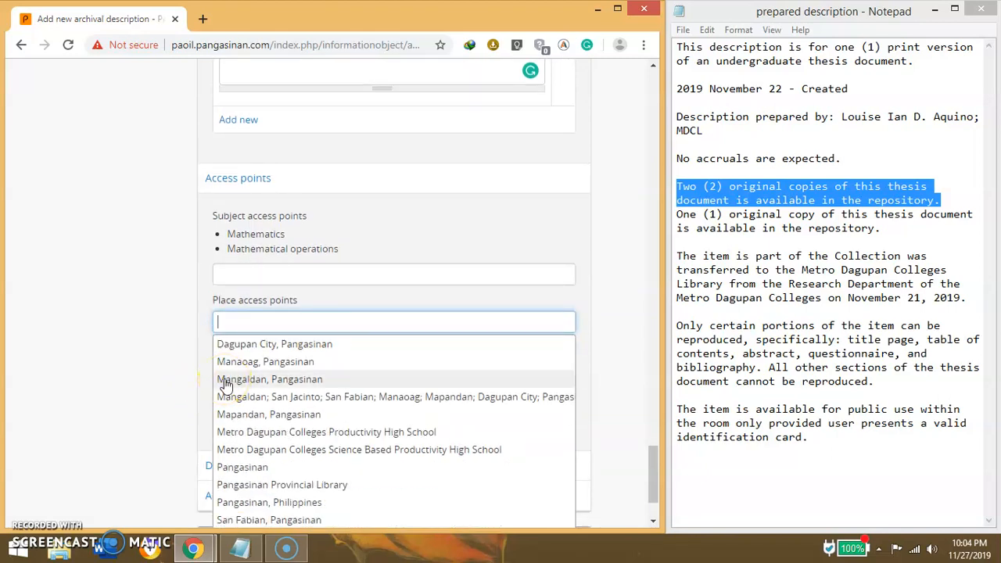
{"action": "left_click", "coordinate": [225, 384]}
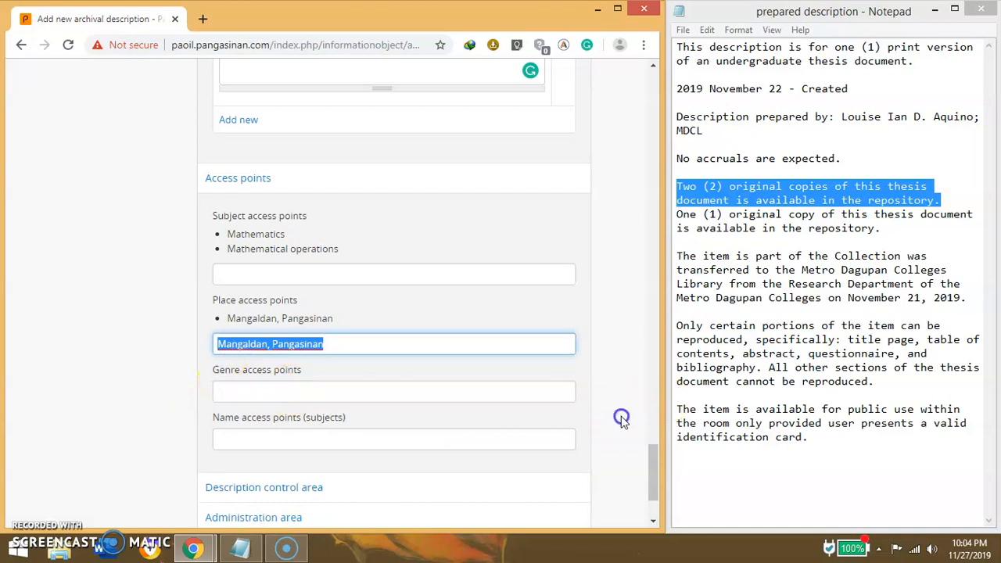
Try to enter Thesis as a genre access point, then clear the field and browse the available genres
{"action": "left_click", "coordinate": [515, 391]}
{"action": "type", "text": "Th"}
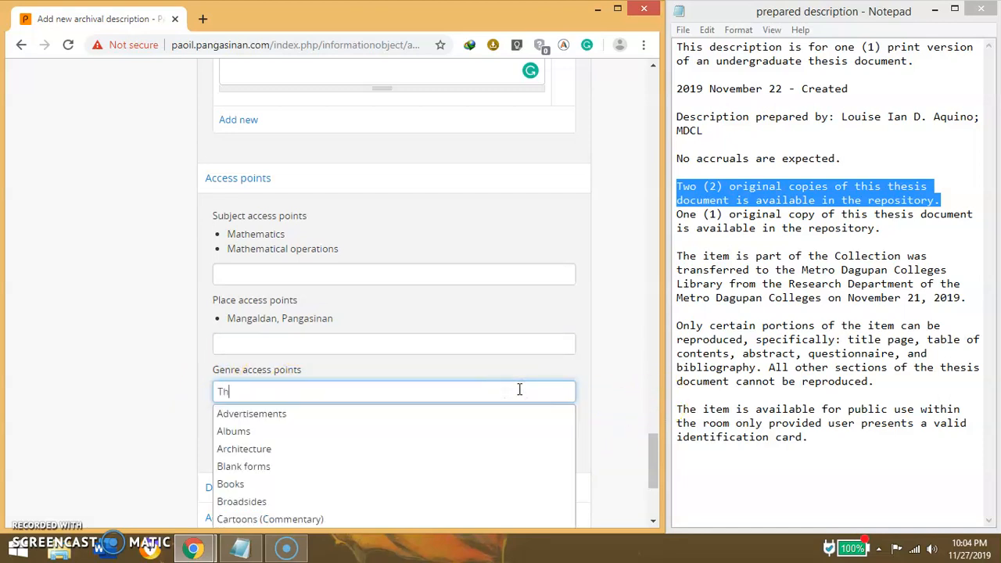
{"action": "type", "text": "esis"}
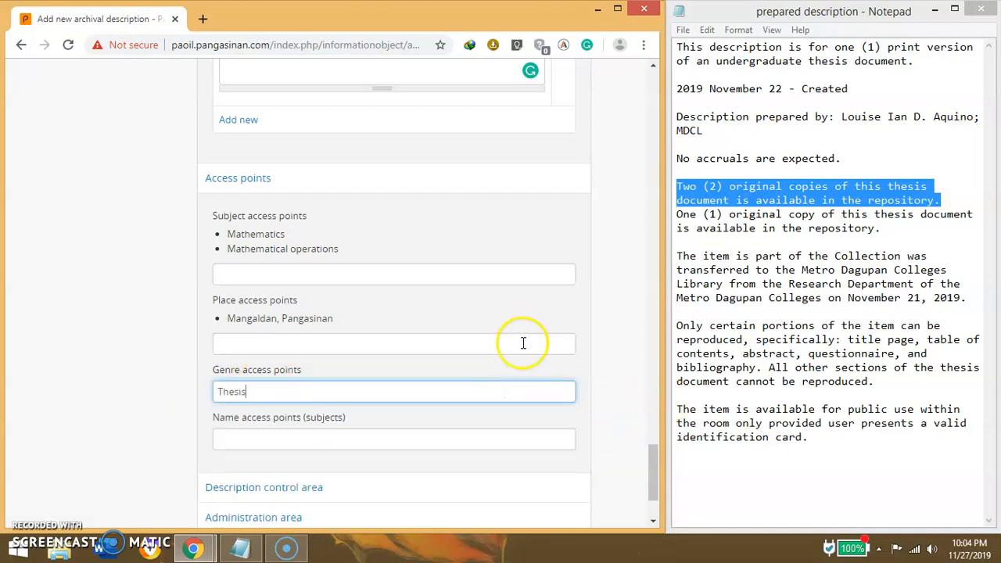
{"action": "left_click_drag", "start_coordinate": [253, 393], "coordinate": [205, 398]}
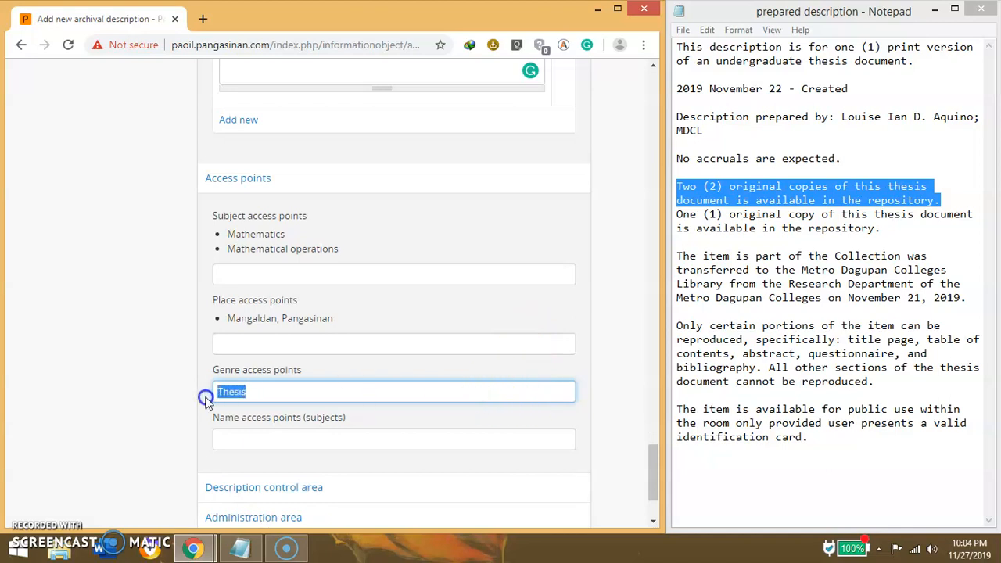
{"action": "left_click", "coordinate": [273, 388]}
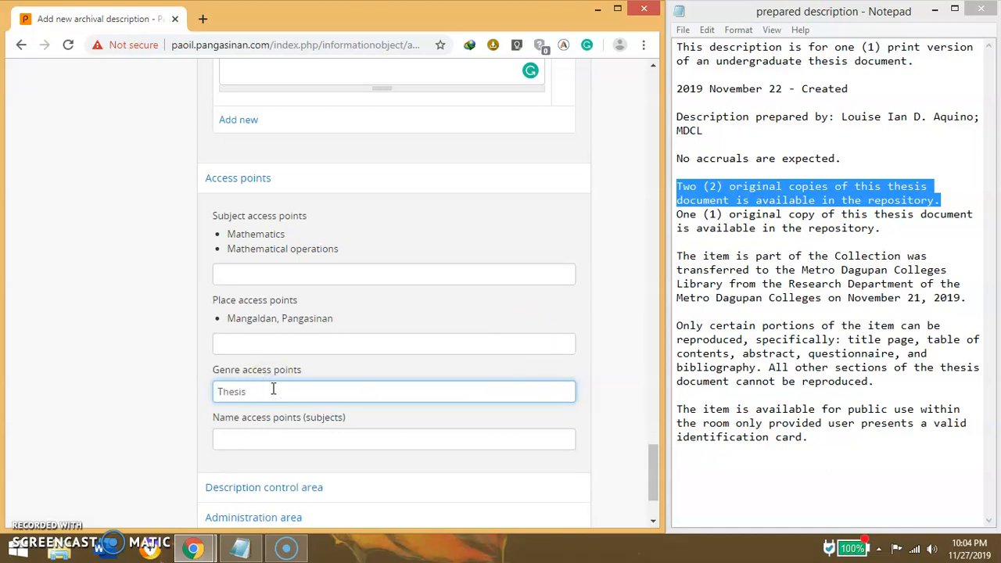
{"action": "left_click_drag", "start_coordinate": [257, 393], "coordinate": [186, 389]}
{"action": "scroll", "coordinate": [342, 454], "scroll_direction": "down", "scroll_amount": 3}
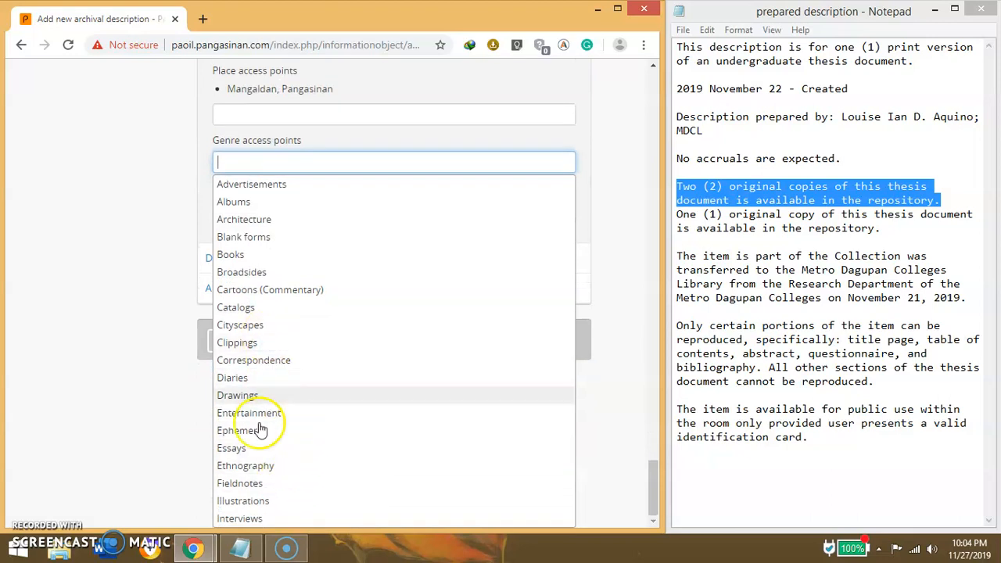
{"action": "left_click", "coordinate": [630, 234]}
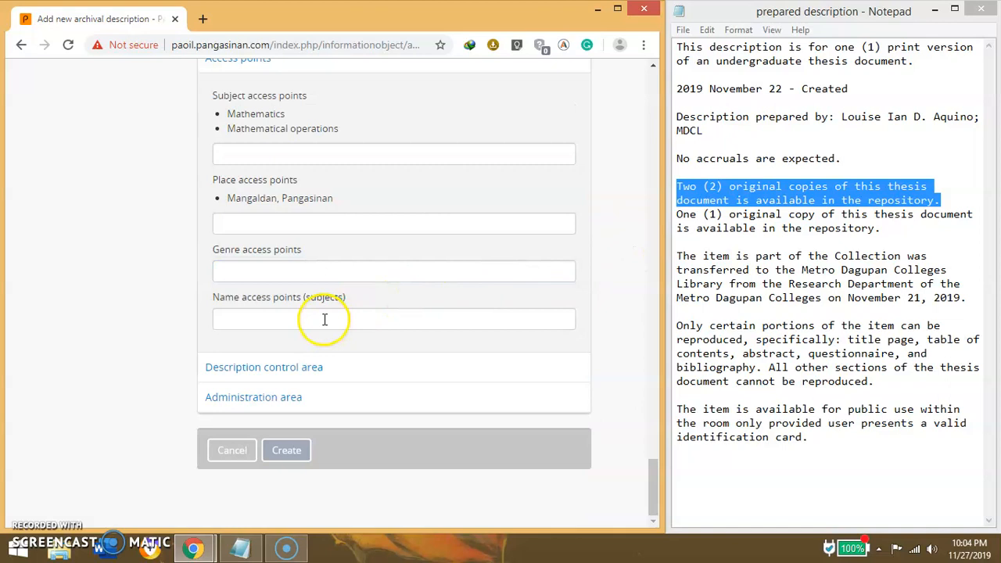
Add Metro Dagupan Colleges Productivity High School as the name access point
{"action": "left_click_drag", "start_coordinate": [657, 487], "coordinate": [635, 108]}
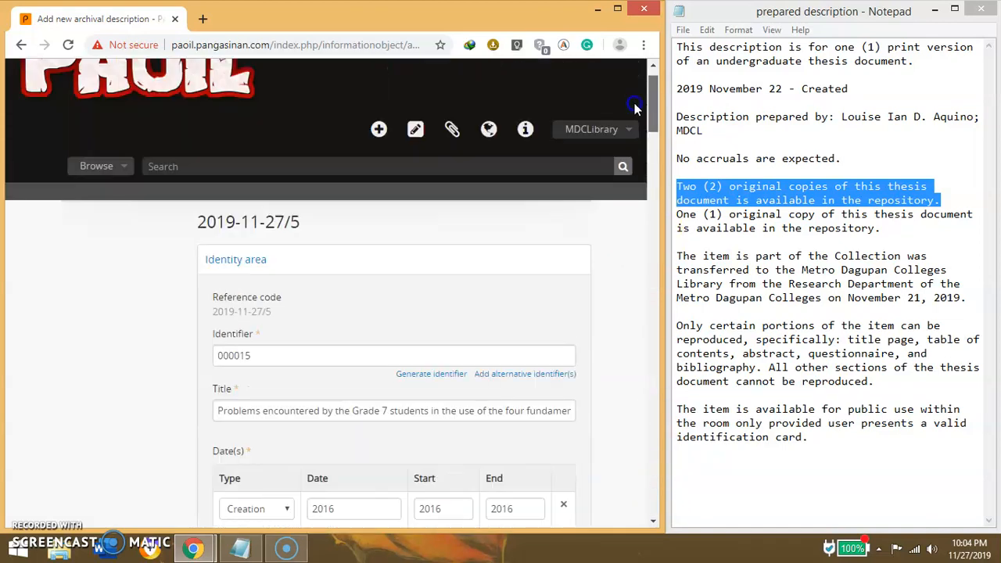
{"action": "scroll", "coordinate": [450, 131], "scroll_direction": "down", "scroll_amount": 5}
{"action": "scroll", "coordinate": [450, 132], "scroll_direction": "up", "scroll_amount": 1}
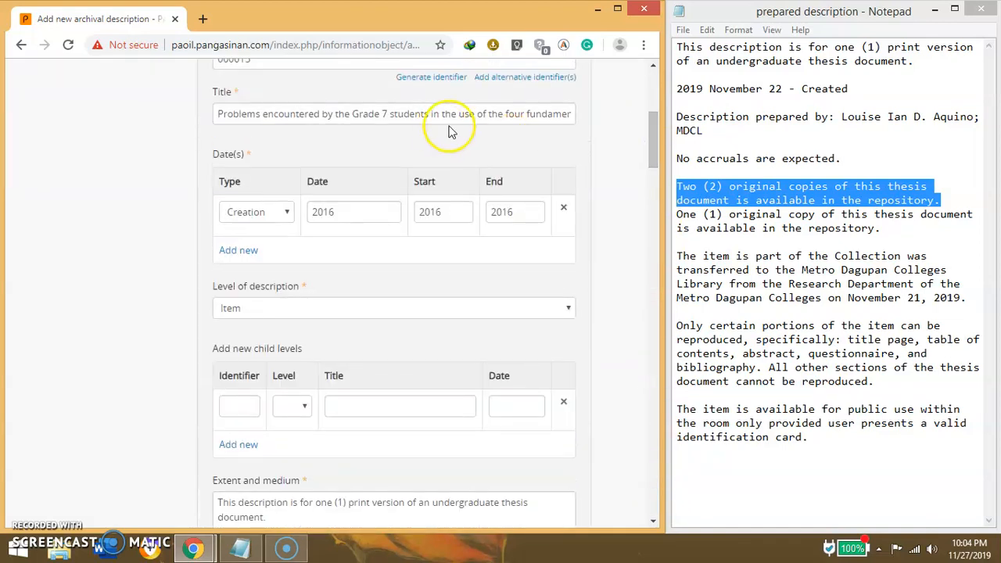
{"action": "left_click_drag", "start_coordinate": [660, 139], "coordinate": [699, 477]}
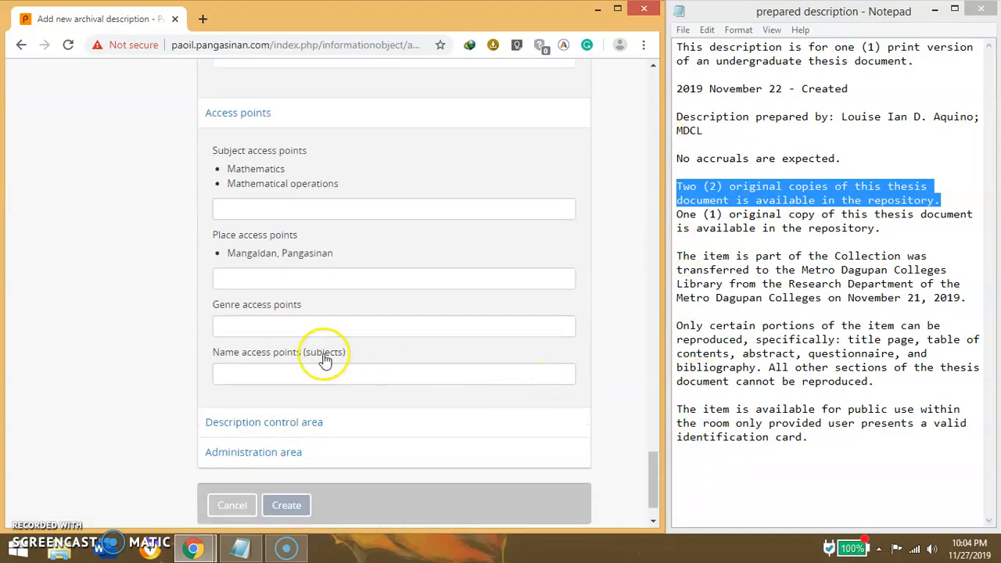
{"action": "left_click", "coordinate": [285, 377]}
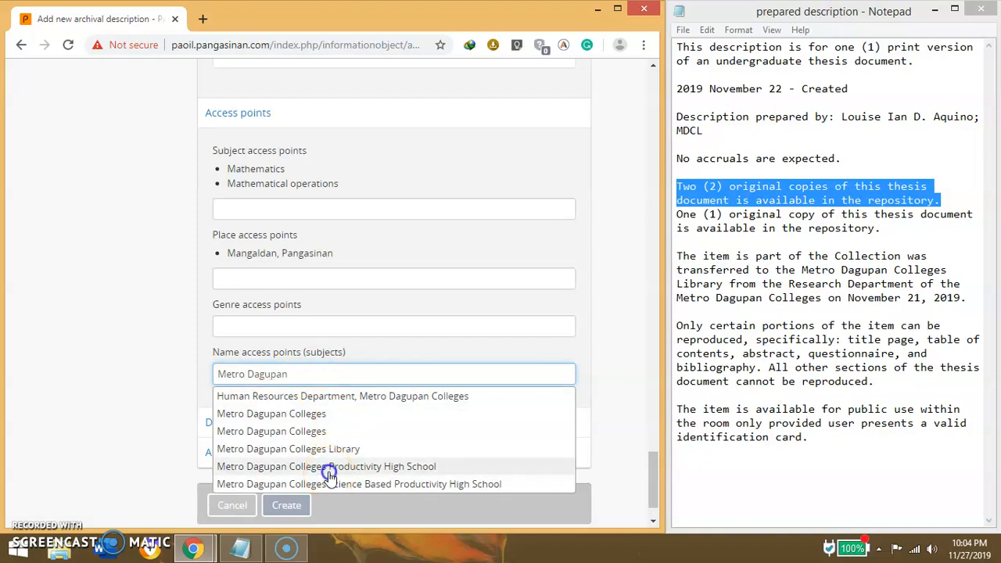
{"action": "left_click", "coordinate": [328, 469]}
{"action": "left_click", "coordinate": [632, 466]}
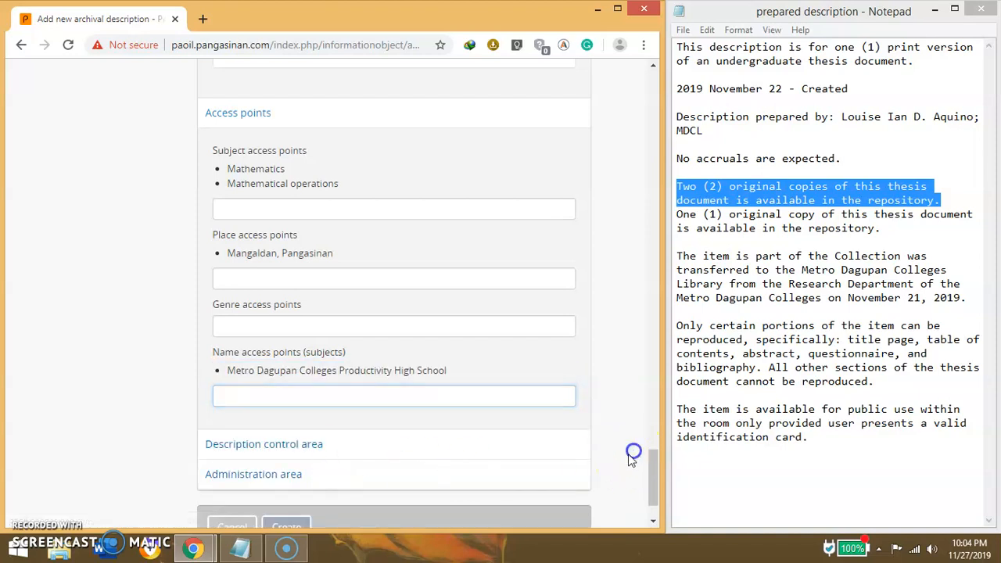
In the Description control area, set the description's status to Draft
{"action": "left_click", "coordinate": [299, 444]}
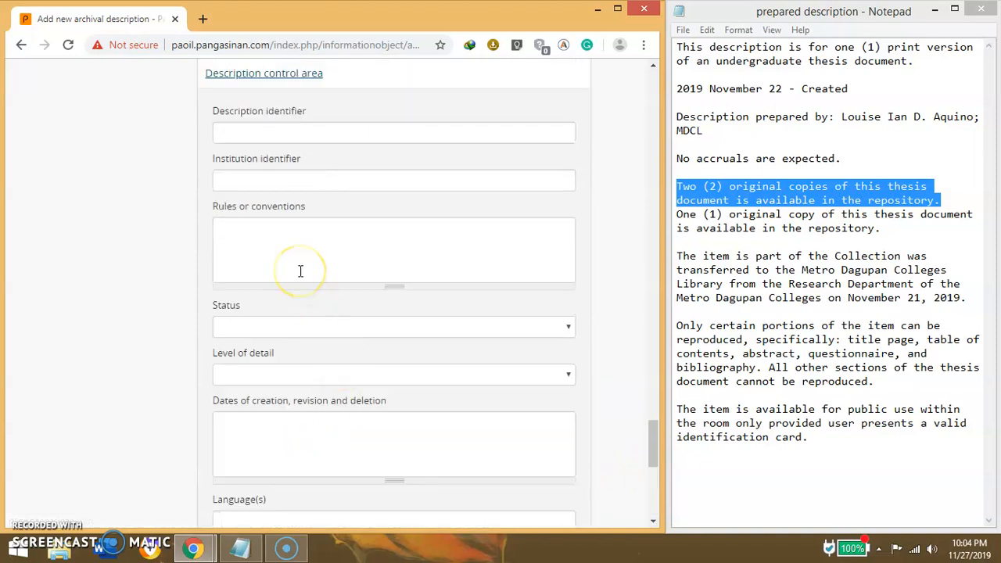
{"action": "left_click", "coordinate": [300, 328]}
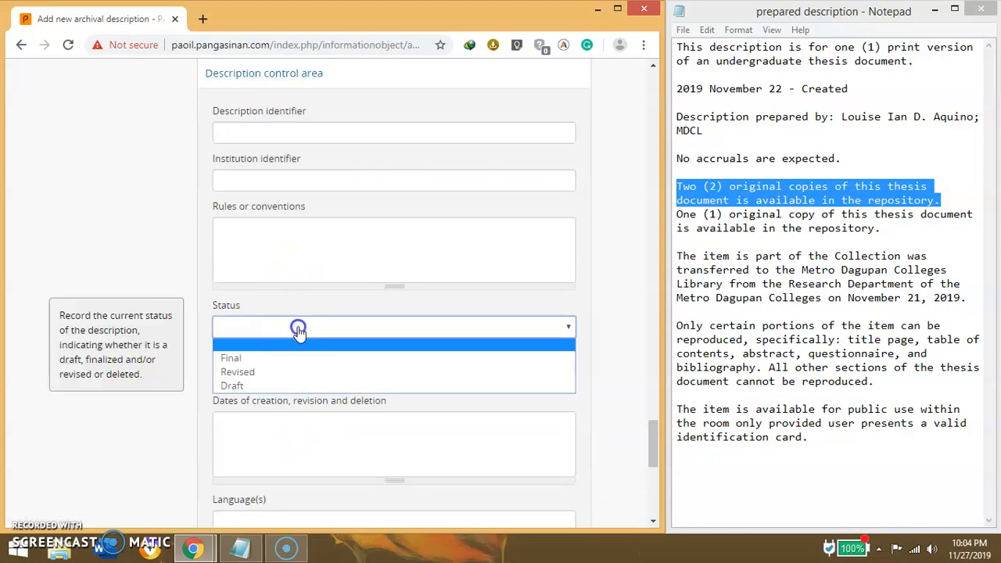
{"action": "left_click", "coordinate": [279, 374]}
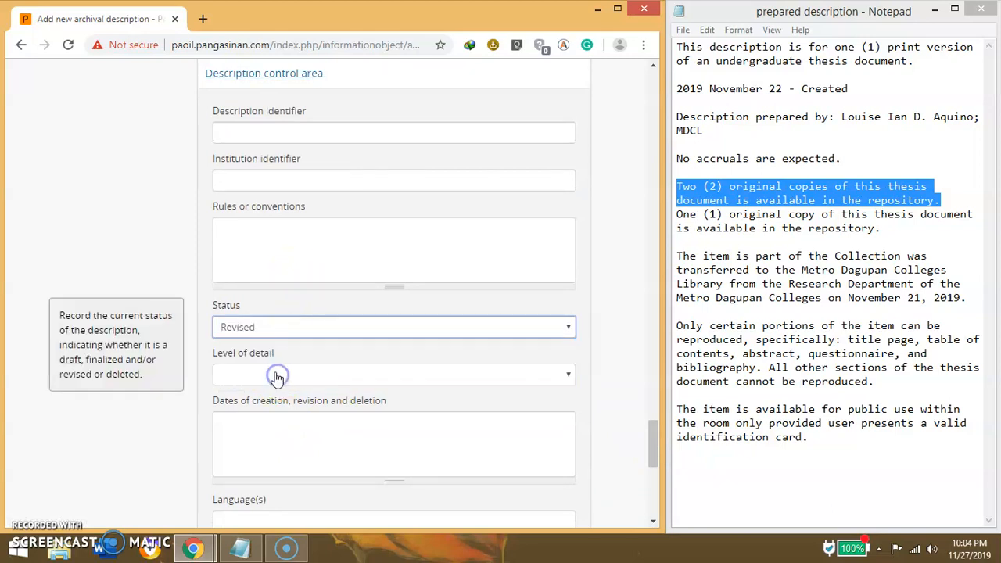
{"action": "left_click", "coordinate": [275, 327]}
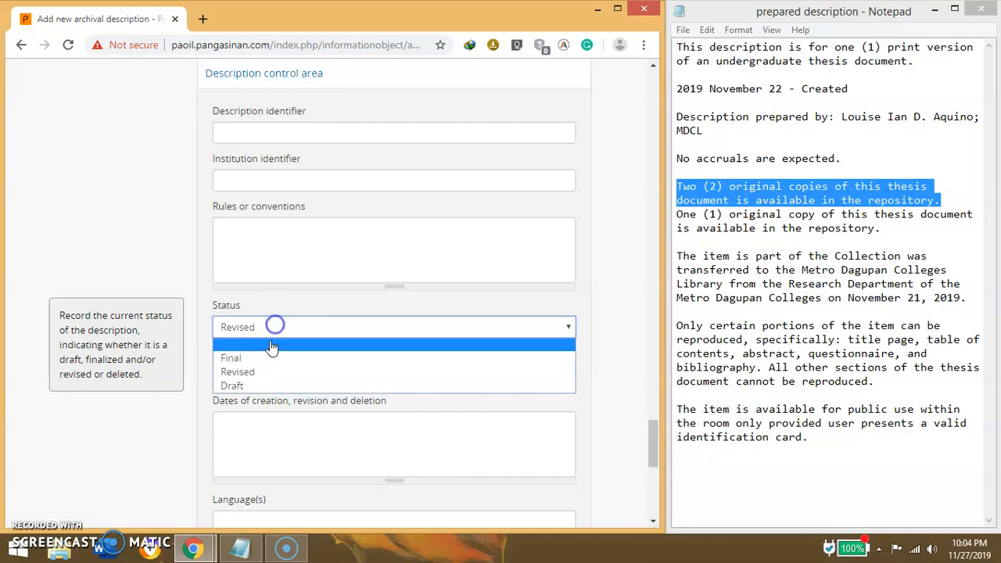
{"action": "left_click", "coordinate": [259, 387]}
{"action": "scroll", "coordinate": [402, 246], "scroll_direction": "up", "scroll_amount": 1}
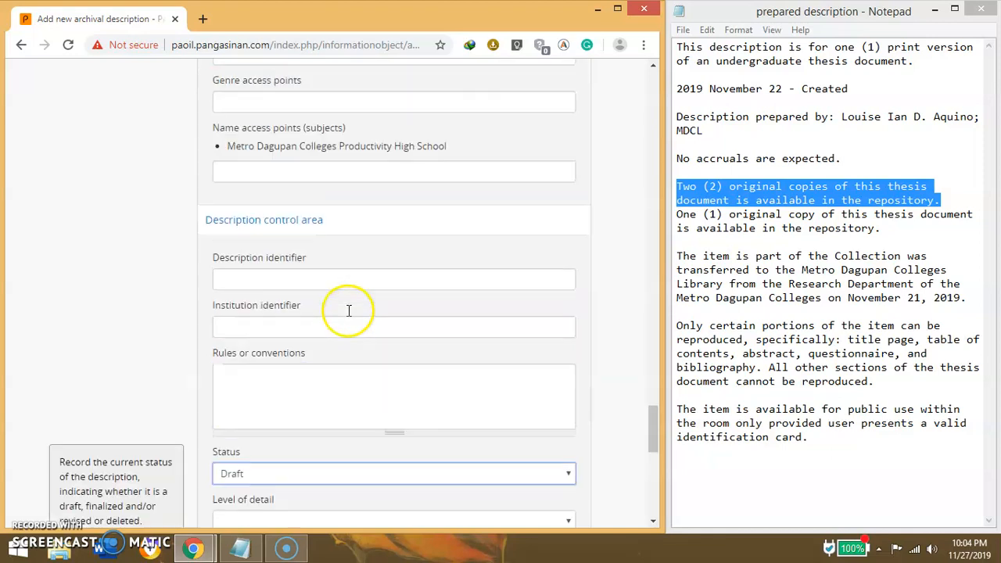
Set the level of detail to Partial in the Description control area
{"action": "scroll", "coordinate": [387, 321], "scroll_direction": "down", "scroll_amount": 1}
{"action": "left_click", "coordinate": [335, 381]}
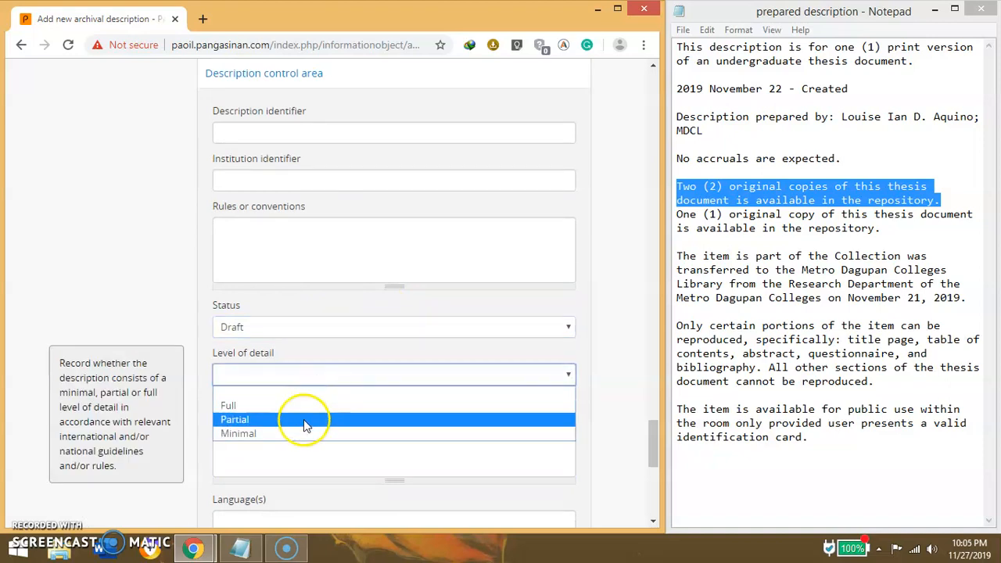
{"action": "left_click", "coordinate": [305, 425]}
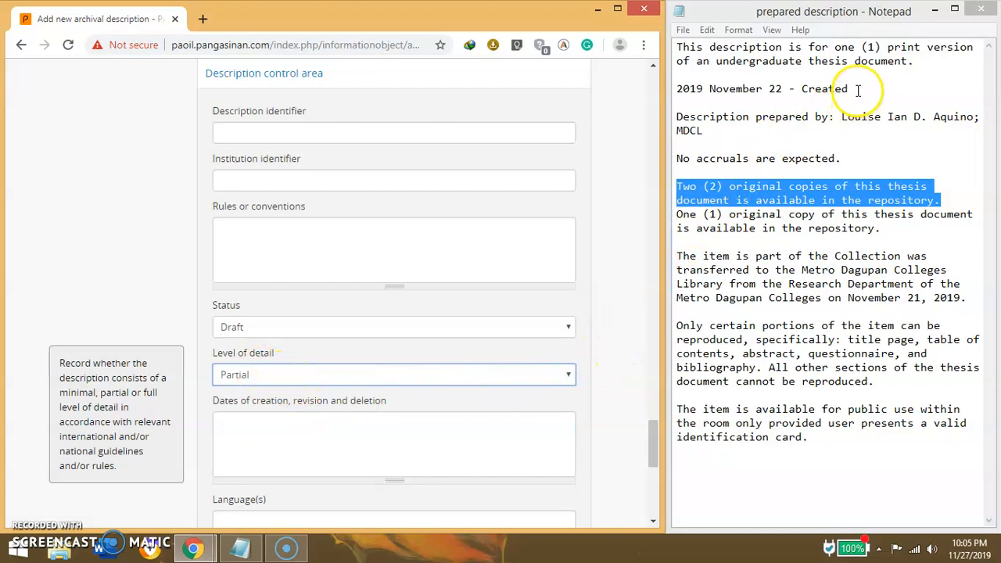
Enter 2019 November 27 - Created as the creation date from the prepared notes, and correct the day to 27 in the notes too
{"action": "left_click_drag", "start_coordinate": [857, 90], "coordinate": [674, 88]}
{"action": "key", "text": "ctrl+c"}
{"action": "left_click", "coordinate": [270, 427]}
{"action": "key", "text": "ctrl+v"}
{"action": "left_click", "coordinate": [300, 421]}
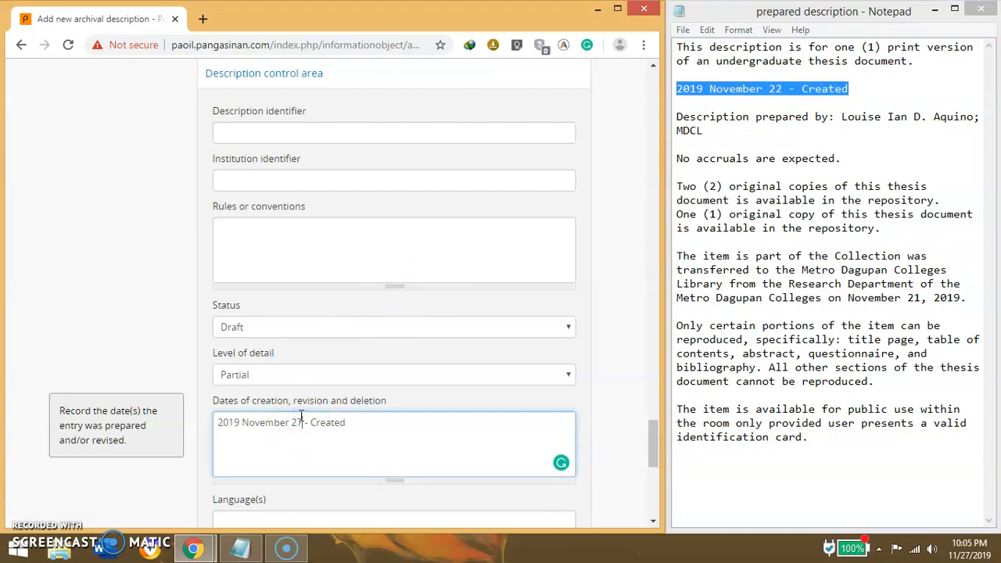
{"action": "left_click", "coordinate": [778, 89]}
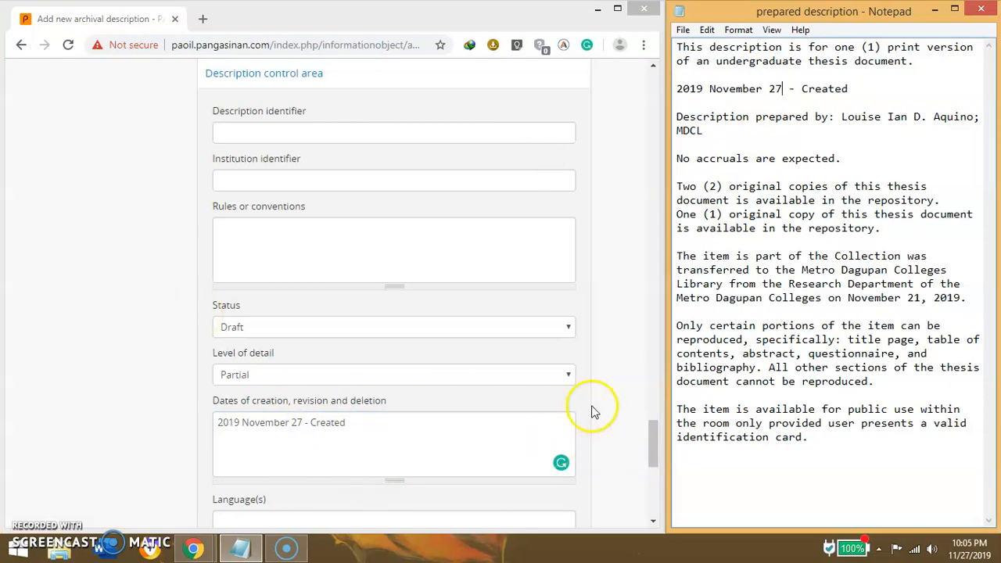
Add English as the language of the description in the Description control area
{"action": "scroll", "coordinate": [603, 402], "scroll_direction": "down", "scroll_amount": 2}
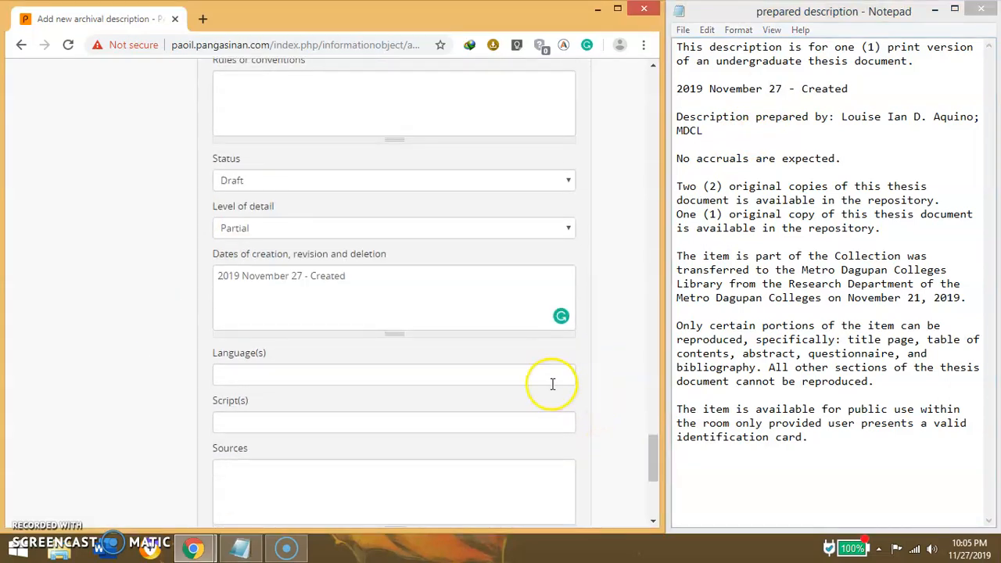
{"action": "left_click", "coordinate": [545, 378]}
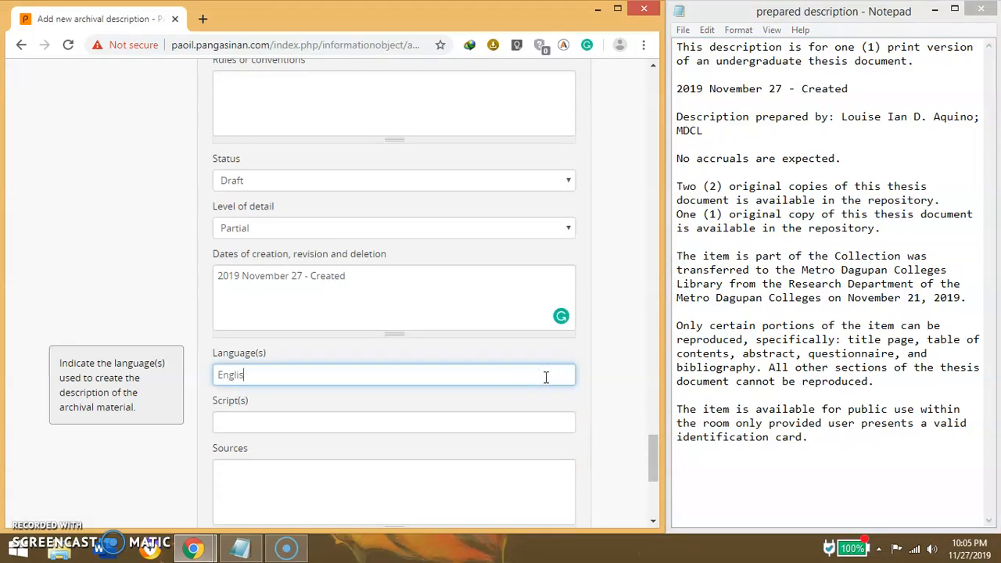
{"action": "type", "text": "English"}
{"action": "left_click", "coordinate": [518, 400]}
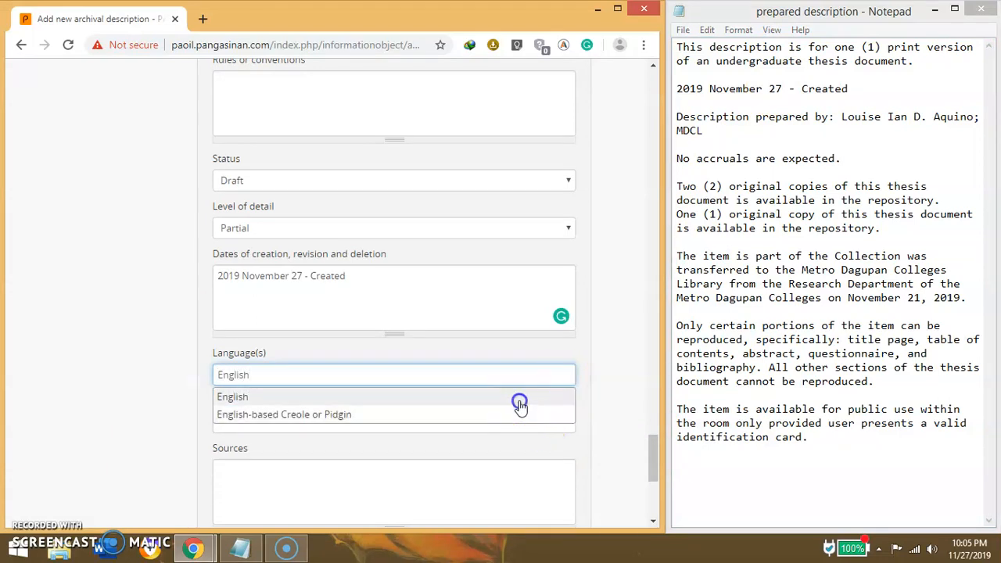
Copy the prepared statement naming who prepared the description, with MDCL, into the archivist's notes
{"action": "scroll", "coordinate": [615, 434], "scroll_direction": "down", "scroll_amount": 4}
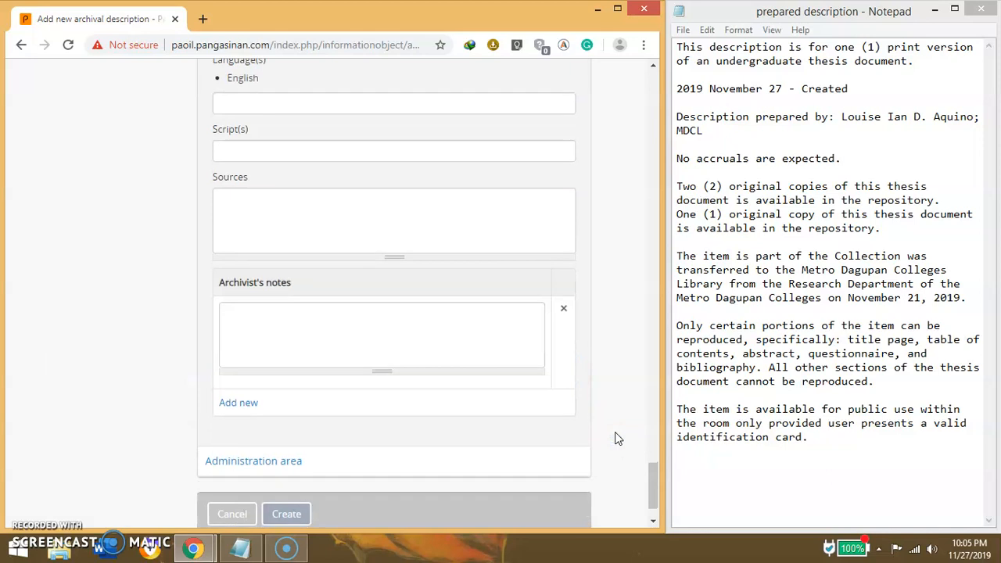
{"action": "left_click", "coordinate": [489, 313]}
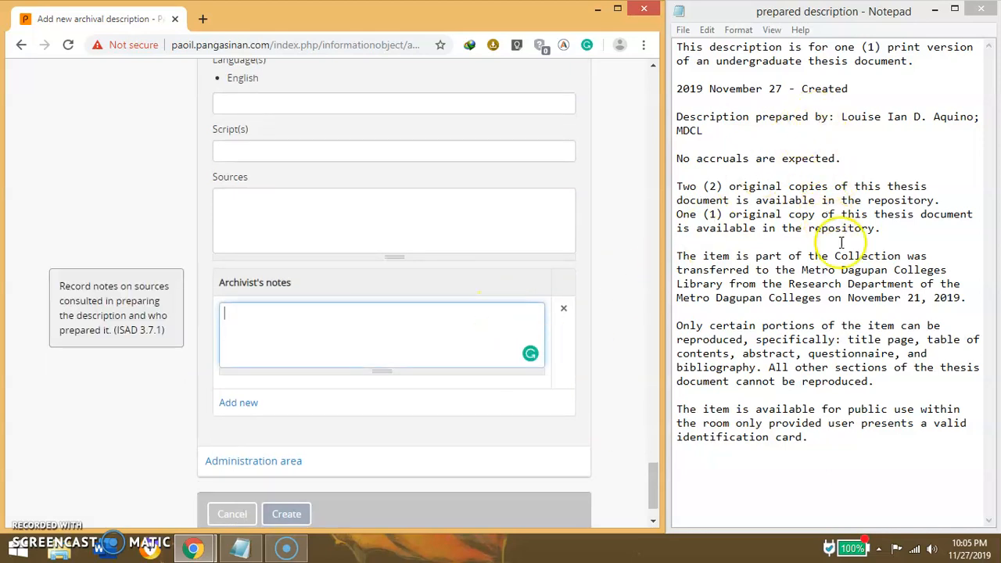
{"action": "left_click", "coordinate": [694, 126]}
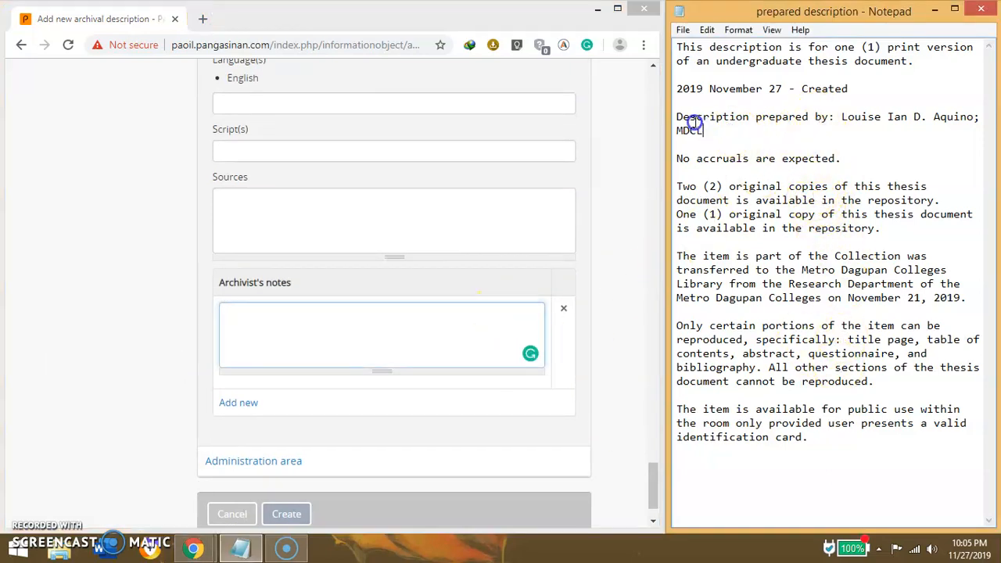
{"action": "left_click_drag", "start_coordinate": [695, 124], "coordinate": [677, 117]}
{"action": "left_click", "coordinate": [353, 331]}
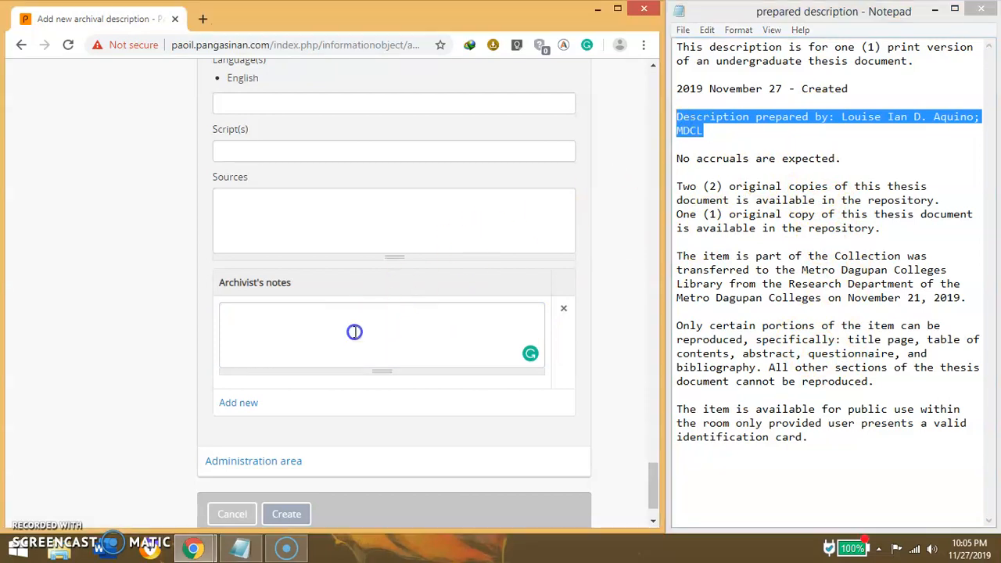
{"action": "key", "text": "ctrl+v"}
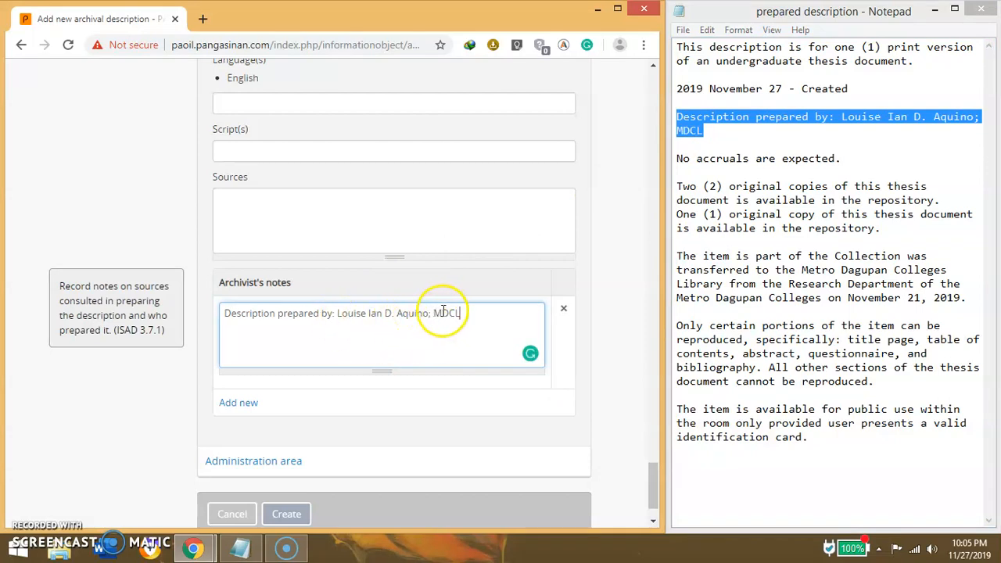
Create the thesis item's archival description with the completed areas
{"action": "left_click", "coordinate": [594, 405]}
{"action": "scroll", "coordinate": [594, 405], "scroll_direction": "down", "scroll_amount": 1}
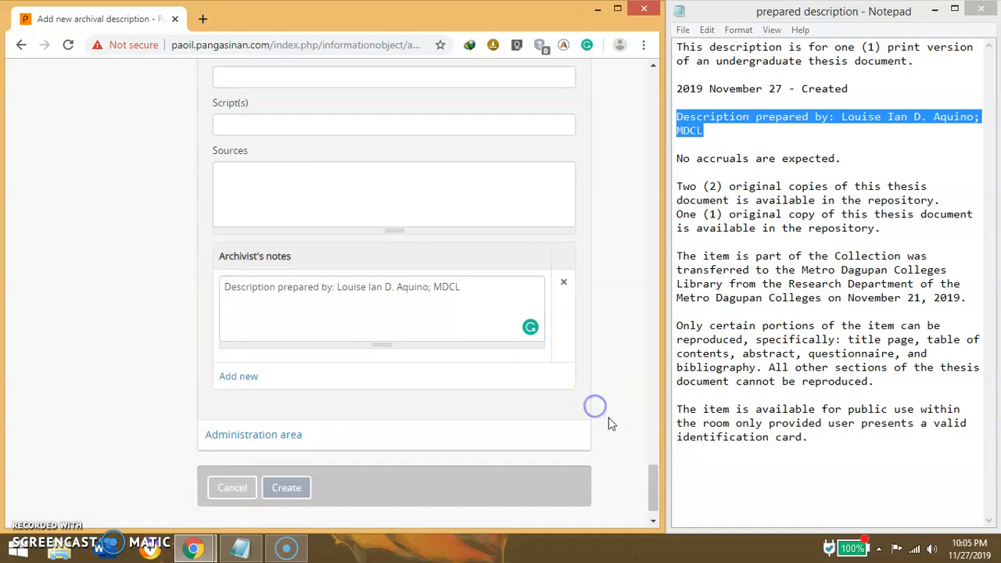
{"action": "left_click", "coordinate": [286, 451]}
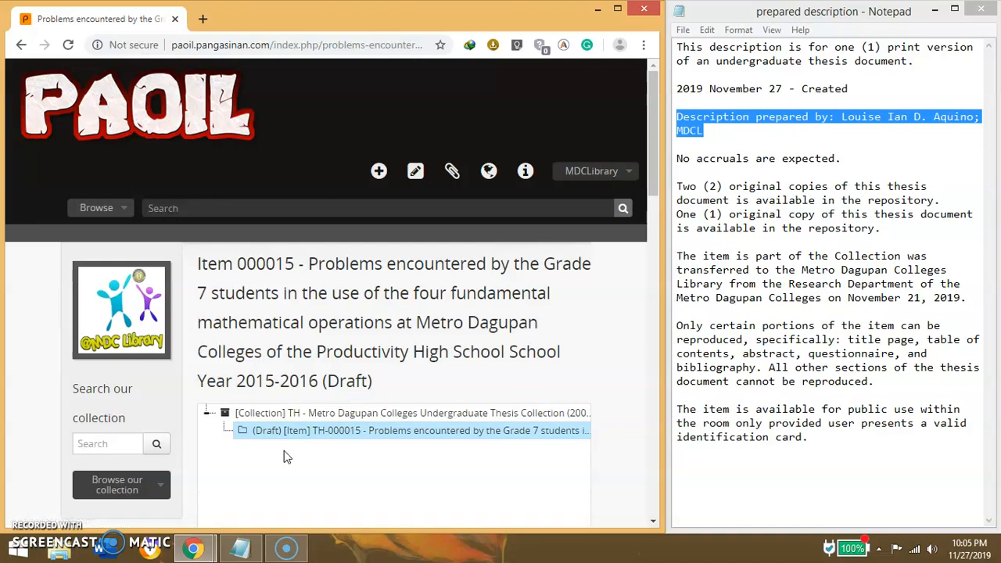
Examine the parent thesis collection's record through the hierarchy, and return to the new draft item
{"action": "scroll", "coordinate": [630, 303], "scroll_direction": "down", "scroll_amount": 1}
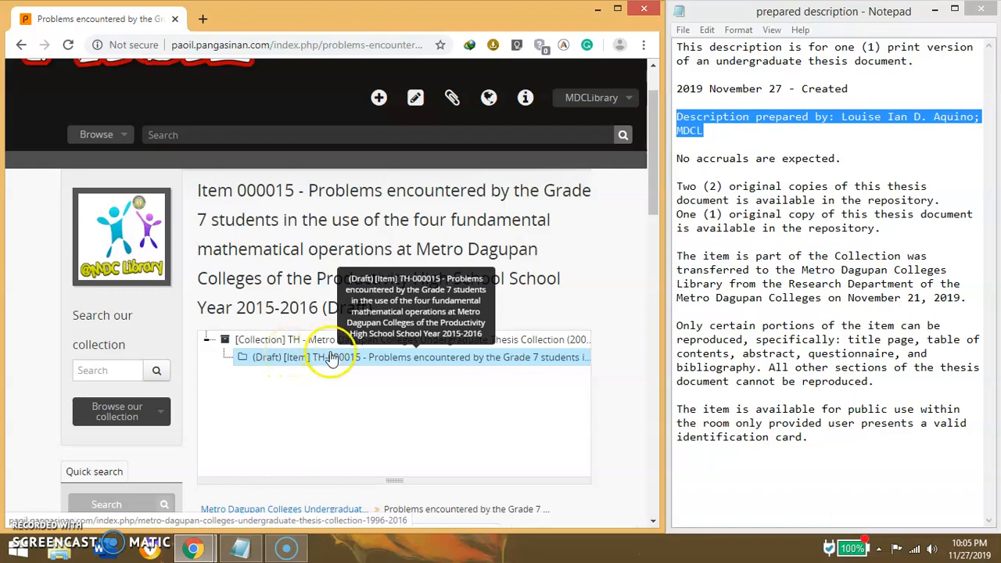
{"action": "left_click_drag", "start_coordinate": [653, 148], "coordinate": [653, 249]}
{"action": "left_click", "coordinate": [270, 145]}
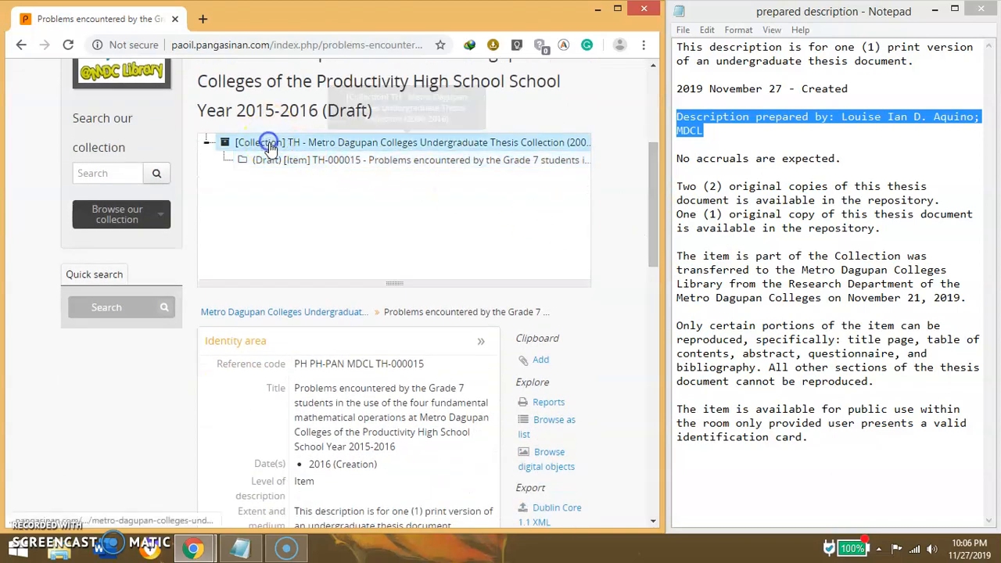
{"action": "left_click_drag", "start_coordinate": [658, 235], "coordinate": [653, 485]}
{"action": "left_click_drag", "start_coordinate": [655, 450], "coordinate": [662, 110]}
{"action": "left_click", "coordinate": [299, 349]}
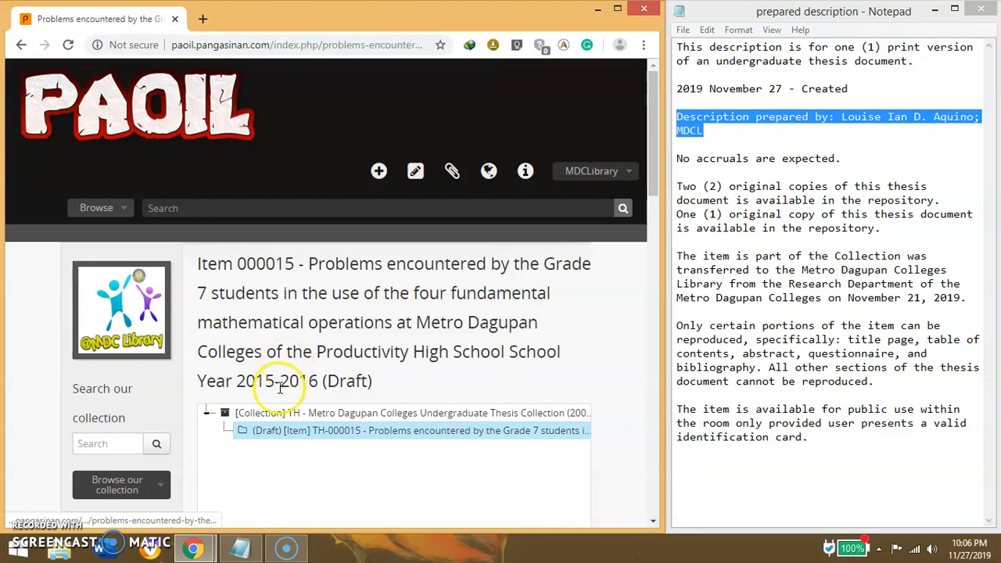
Maximize the browser window and review the new item's areas from identity through description control
{"action": "scroll", "coordinate": [280, 389], "scroll_direction": "down", "scroll_amount": 15}
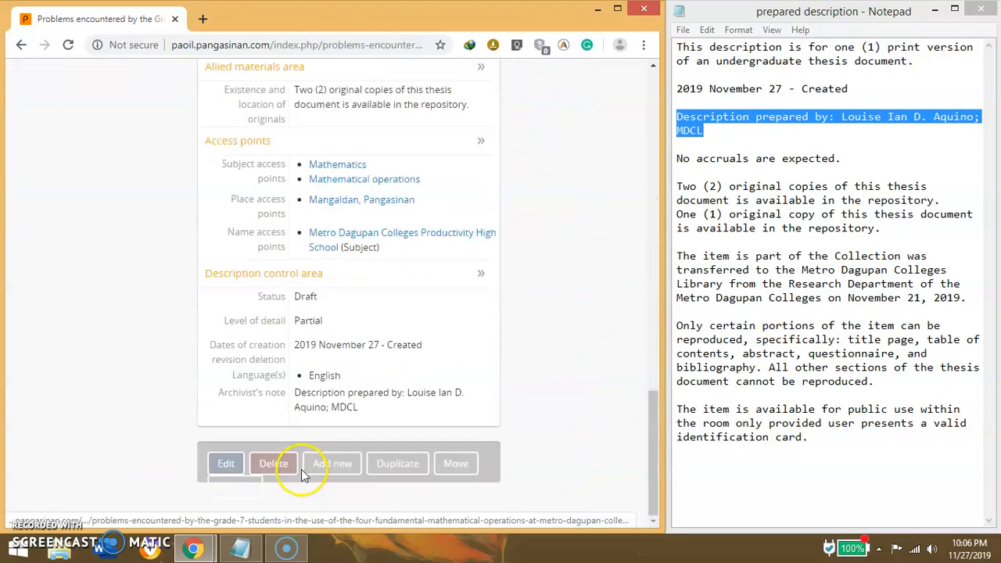
{"action": "scroll", "coordinate": [576, 420], "scroll_direction": "up", "scroll_amount": 15}
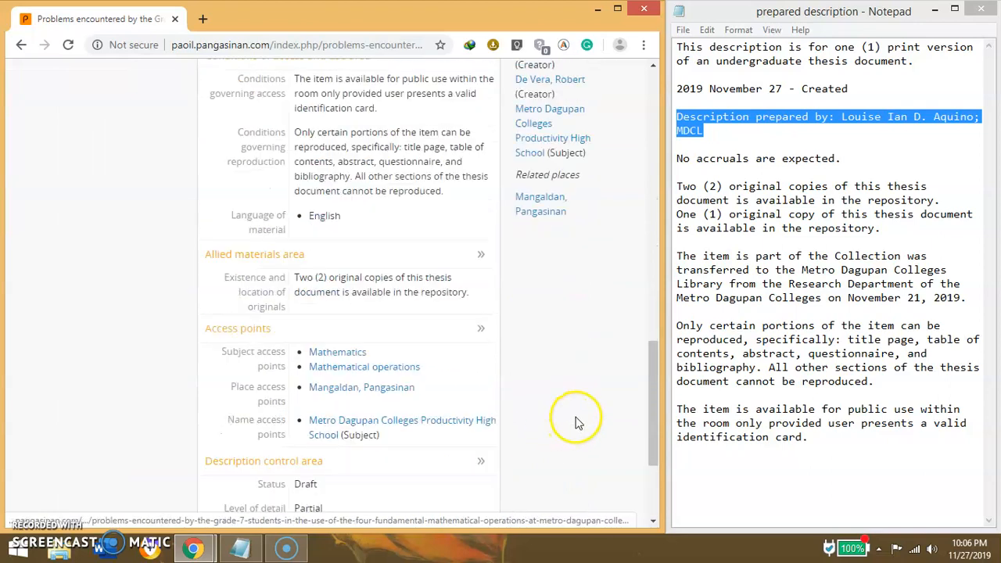
{"action": "scroll", "coordinate": [411, 283], "scroll_direction": "up", "scroll_amount": 3}
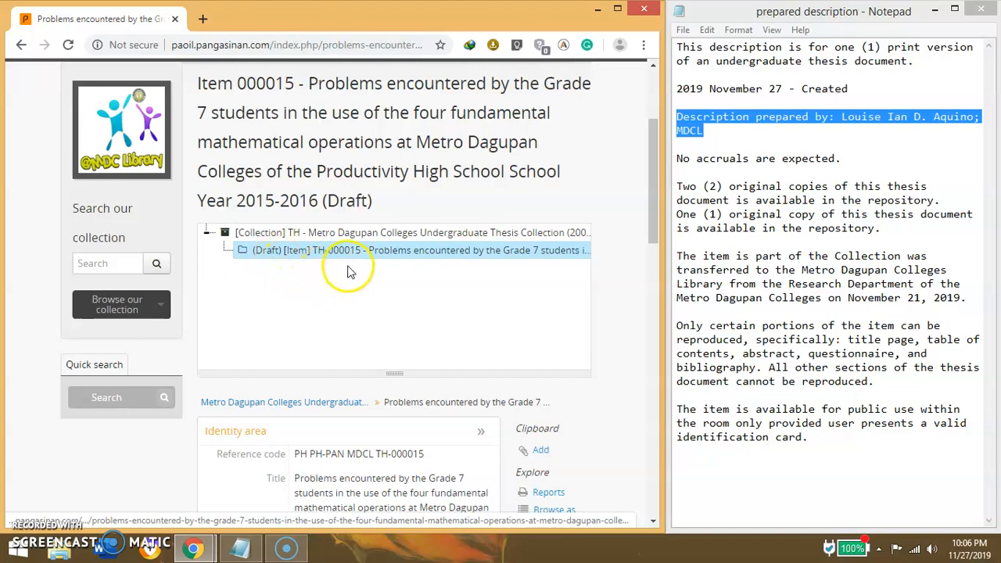
{"action": "left_click", "coordinate": [617, 8]}
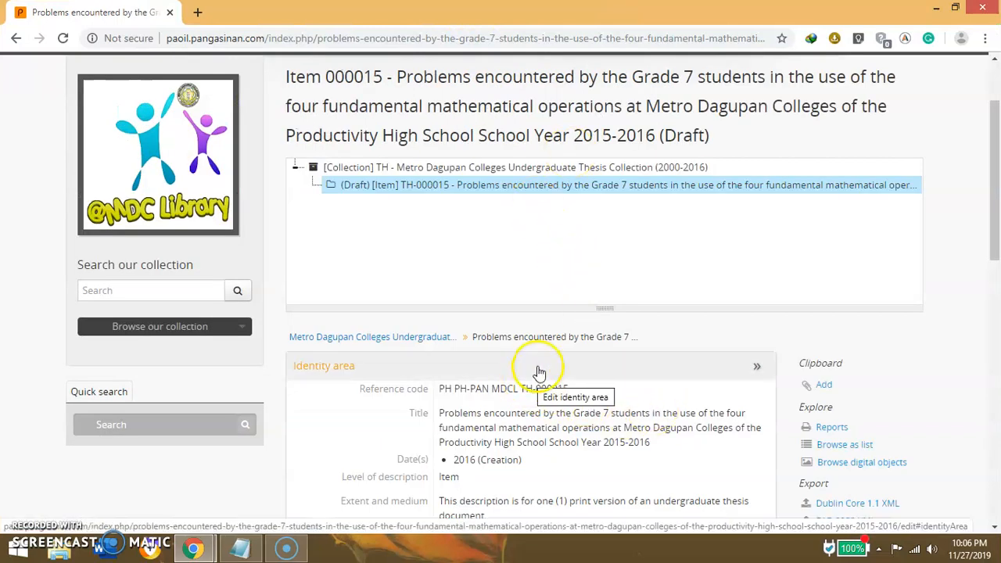
{"action": "scroll", "coordinate": [551, 379], "scroll_direction": "down", "scroll_amount": 2}
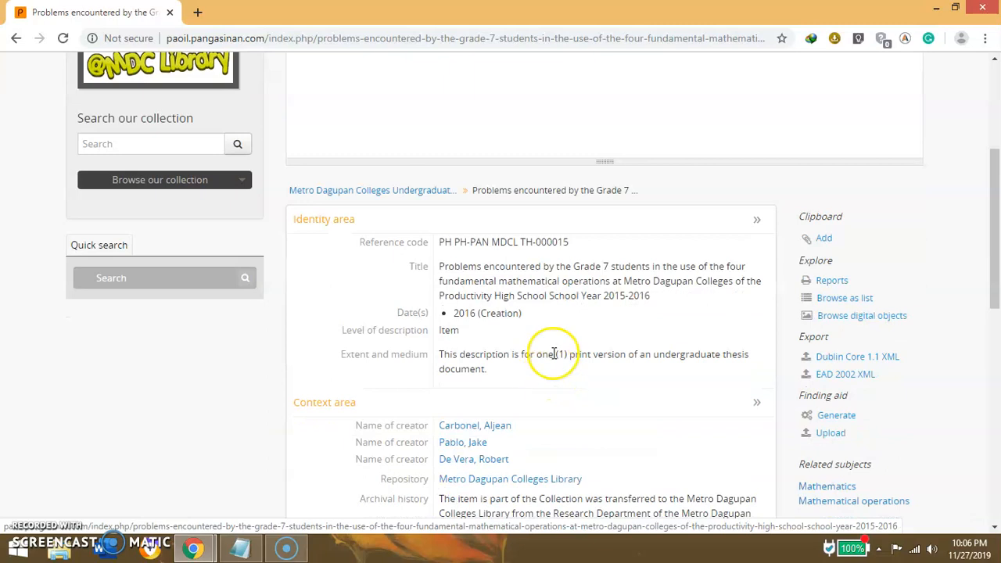
{"action": "scroll", "coordinate": [567, 394], "scroll_direction": "down", "scroll_amount": 1}
{"action": "scroll", "coordinate": [569, 395], "scroll_direction": "down", "scroll_amount": 6}
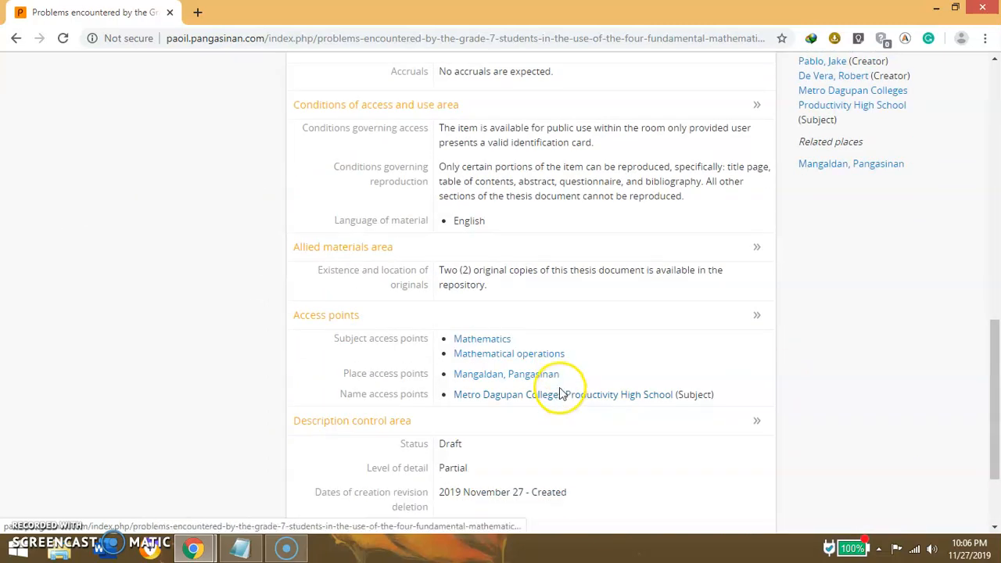
{"action": "scroll", "coordinate": [558, 384], "scroll_direction": "up", "scroll_amount": 3}
{"action": "scroll", "coordinate": [552, 379], "scroll_direction": "down", "scroll_amount": 4}
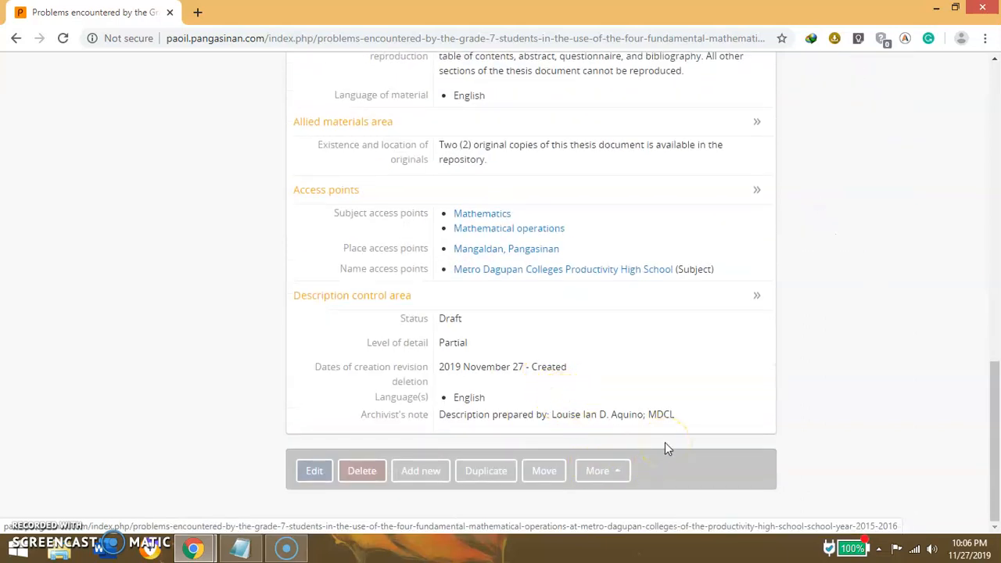
Check the item's additional actions for Update publication status without choosing any, and look through the record again
{"action": "left_click", "coordinate": [621, 474]}
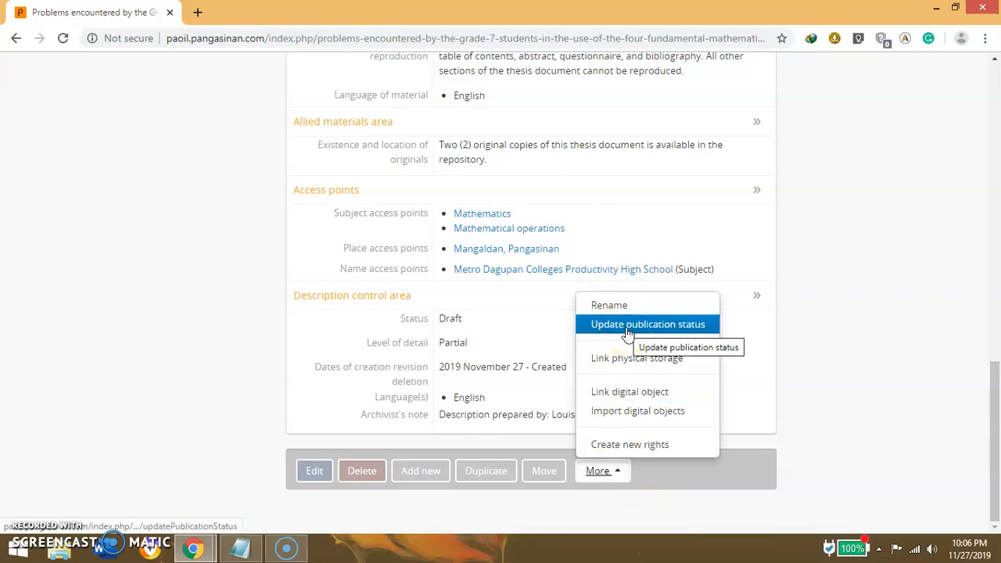
{"action": "left_click", "coordinate": [797, 323]}
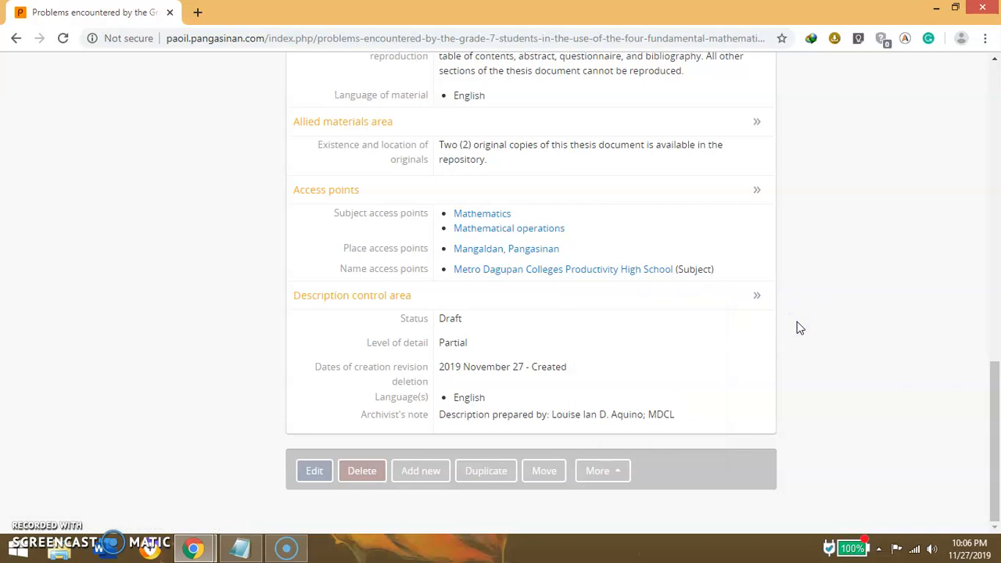
{"action": "scroll", "coordinate": [821, 391], "scroll_direction": "up", "scroll_amount": 5}
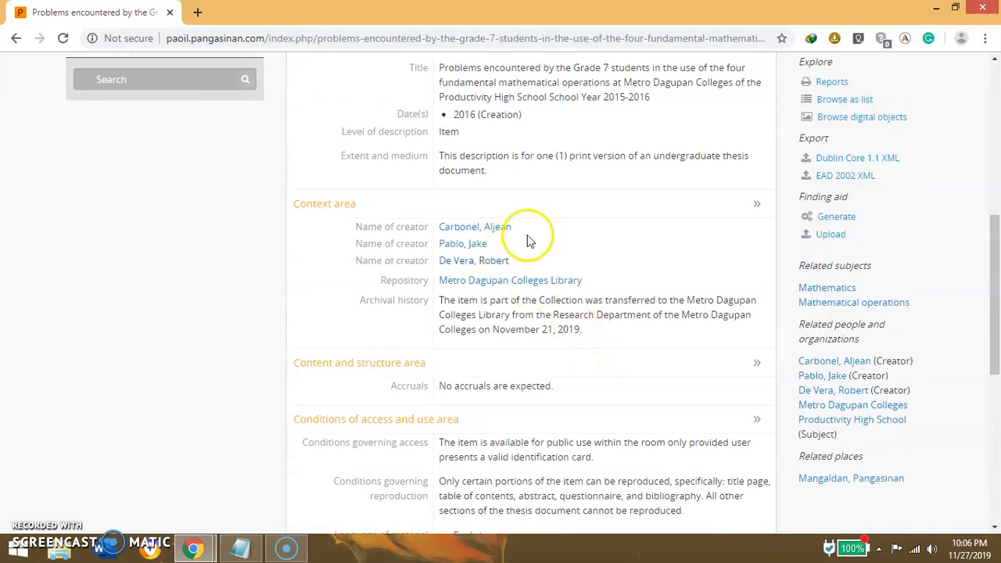
{"action": "scroll", "coordinate": [358, 179], "scroll_direction": "down", "scroll_amount": 3}
{"action": "scroll", "coordinate": [573, 274], "scroll_direction": "up", "scroll_amount": 3}
{"action": "scroll", "coordinate": [573, 274], "scroll_direction": "down", "scroll_amount": 5}
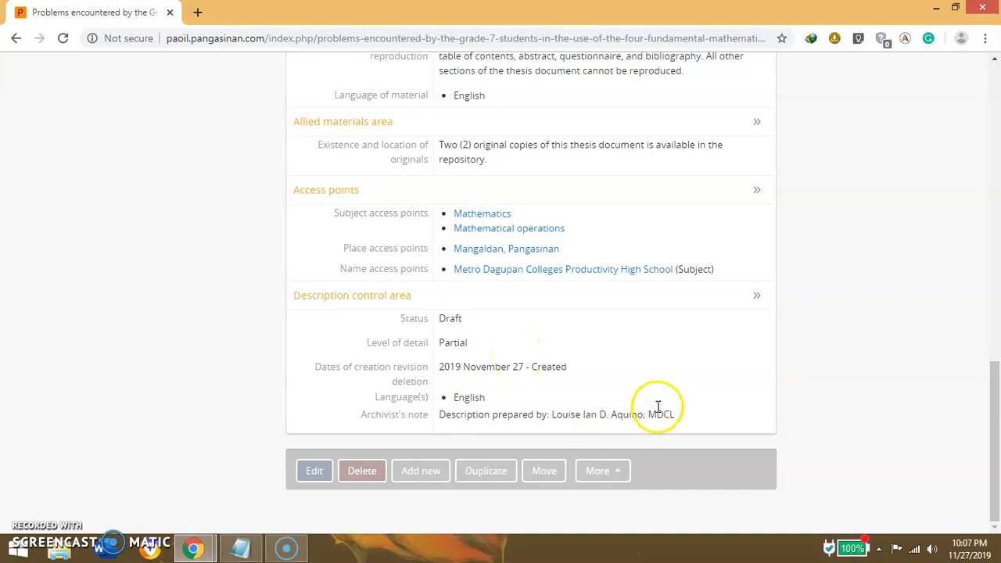
{"action": "scroll", "coordinate": [659, 407], "scroll_direction": "up", "scroll_amount": 5}
{"action": "scroll", "coordinate": [656, 383], "scroll_direction": "up", "scroll_amount": 5}
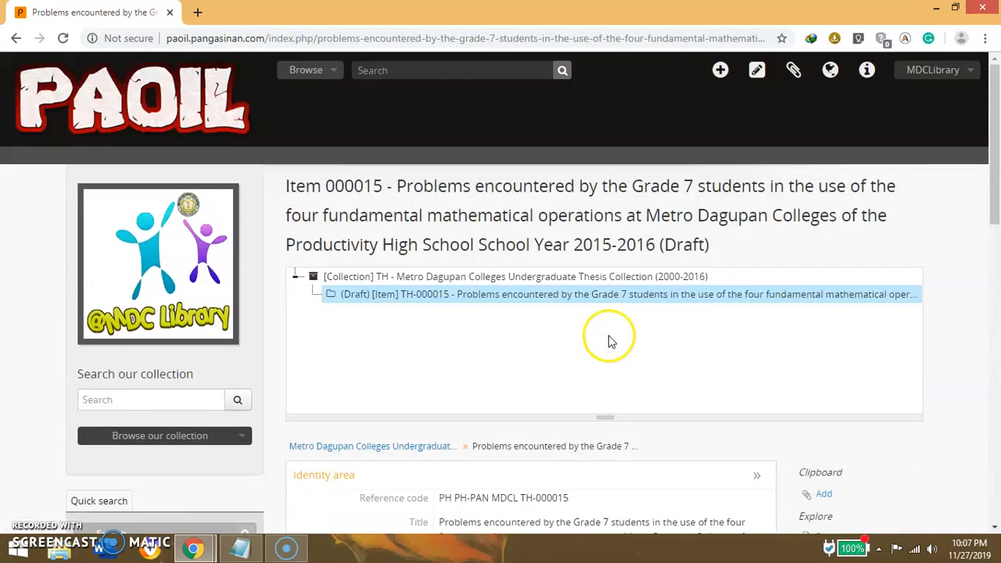
Open the Metro Dagupan Colleges Undergraduate Thesis Collection from the hierarchy and examine its access points and description control area
{"action": "left_click", "coordinate": [531, 276]}
{"action": "scroll", "coordinate": [508, 336], "scroll_direction": "down", "scroll_amount": 10}
{"action": "scroll", "coordinate": [494, 354], "scroll_direction": "down", "scroll_amount": 2}
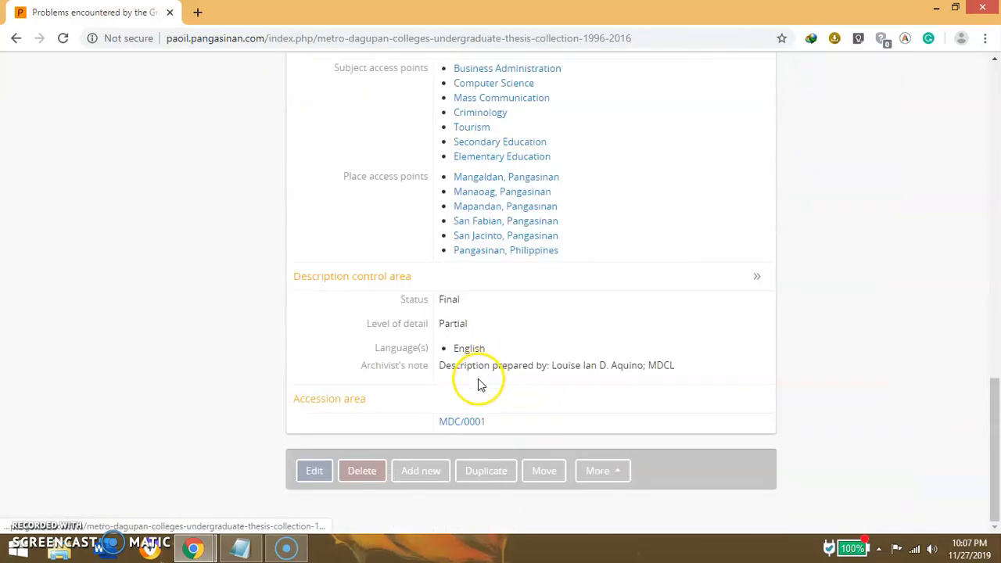
{"action": "scroll", "coordinate": [477, 386], "scroll_direction": "up", "scroll_amount": 3}
{"action": "scroll", "coordinate": [481, 364], "scroll_direction": "up", "scroll_amount": 10}
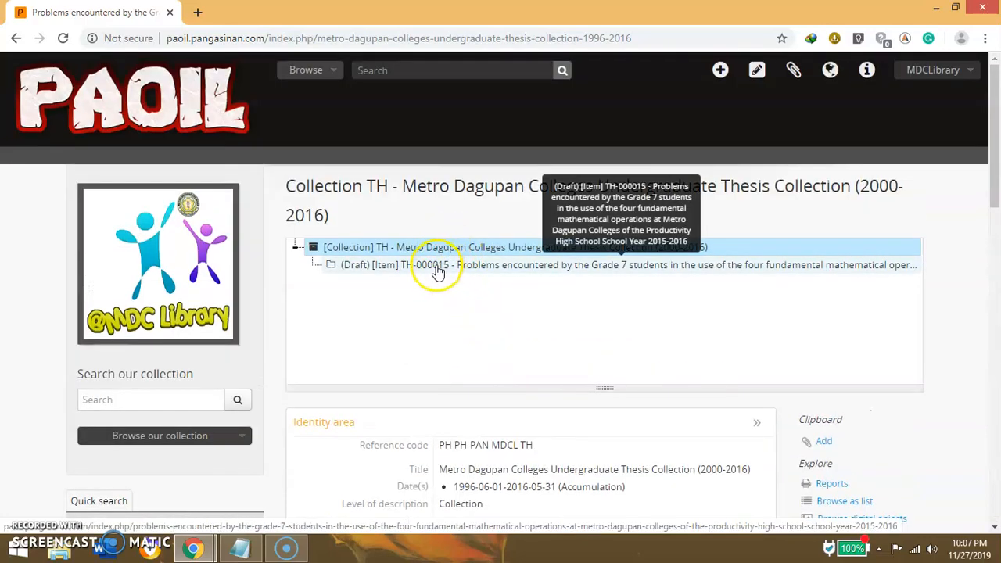
Return to the draft item TH-000015 and open its description for editing
{"action": "left_click", "coordinate": [438, 270]}
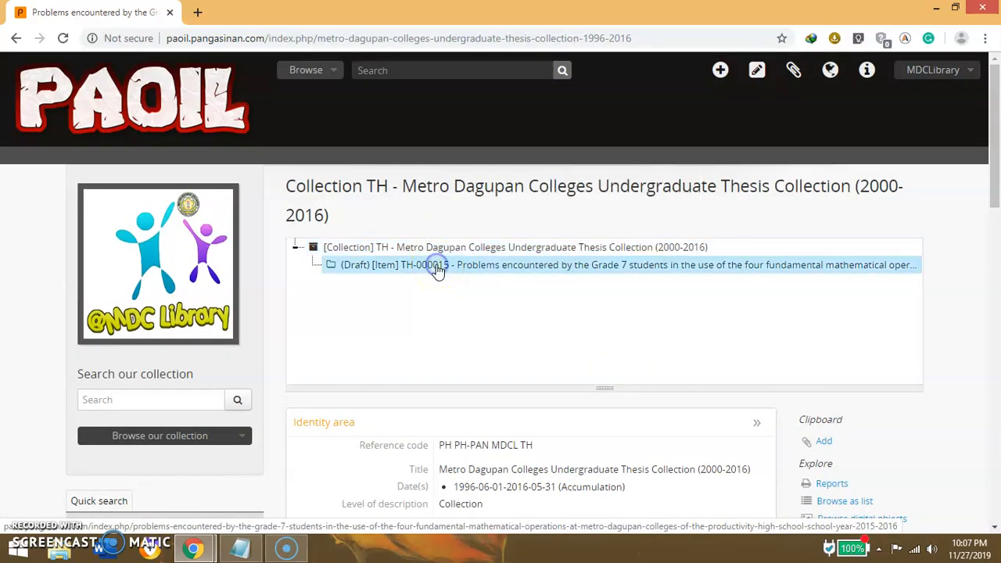
{"action": "scroll", "coordinate": [454, 328], "scroll_direction": "down", "scroll_amount": 4}
{"action": "scroll", "coordinate": [457, 368], "scroll_direction": "down", "scroll_amount": 10}
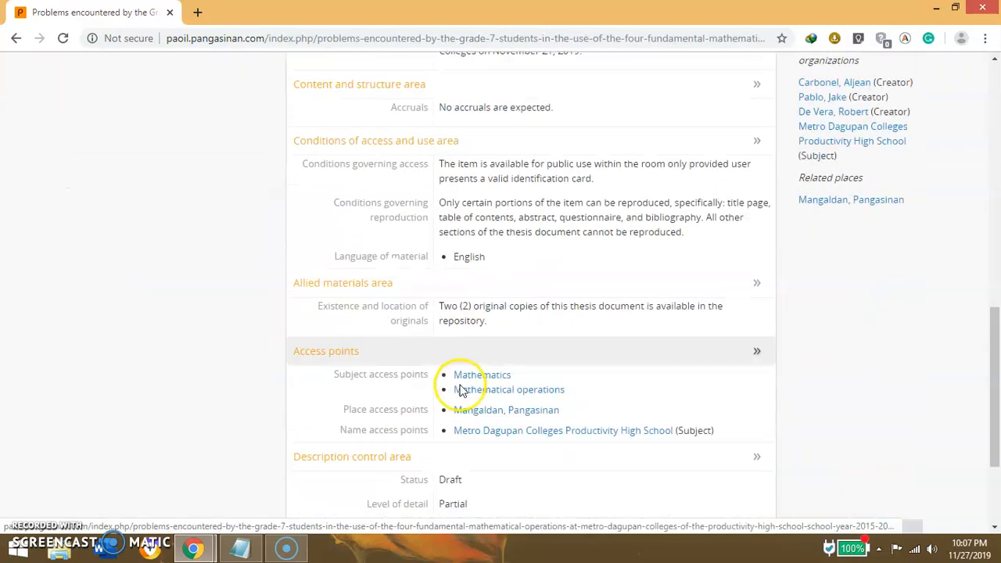
{"action": "left_click", "coordinate": [316, 473]}
{"action": "scroll", "coordinate": [461, 312], "scroll_direction": "up", "scroll_amount": 10}
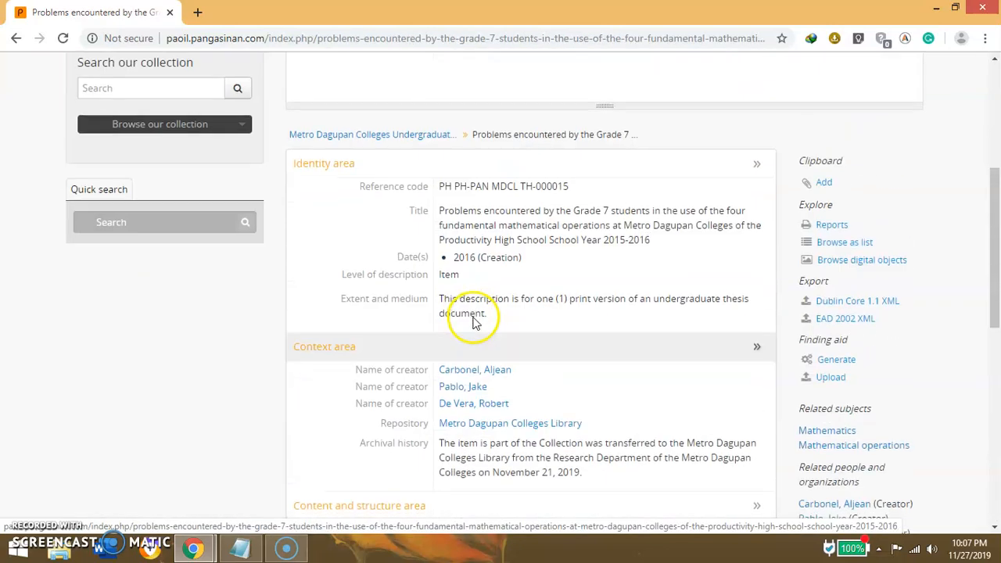
{"action": "scroll", "coordinate": [469, 329], "scroll_direction": "down", "scroll_amount": 10}
{"action": "scroll", "coordinate": [344, 445], "scroll_direction": "up", "scroll_amount": 1}
{"action": "scroll", "coordinate": [322, 463], "scroll_direction": "down", "scroll_amount": 1}
{"action": "left_click", "coordinate": [315, 473]}
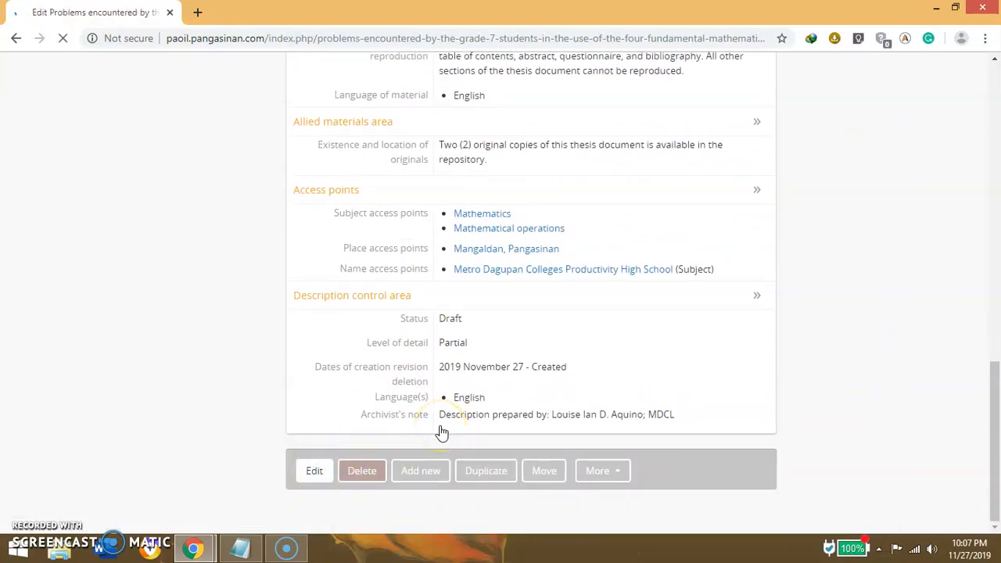
Look through the draft item's identity area in its edit form and leave the form without saving
{"action": "scroll", "coordinate": [500, 339], "scroll_direction": "down", "scroll_amount": 3}
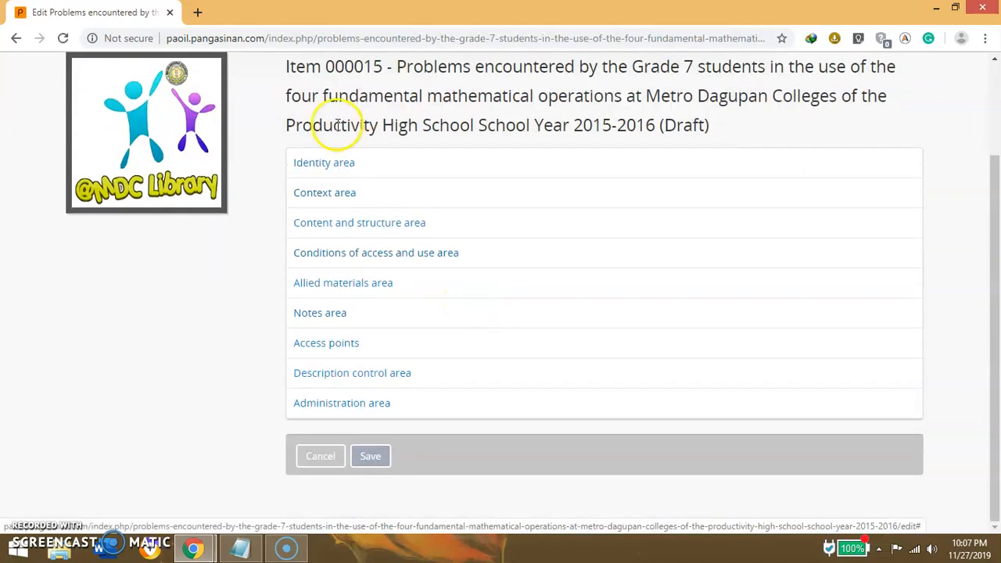
{"action": "left_click", "coordinate": [335, 161]}
{"action": "scroll", "coordinate": [414, 275], "scroll_direction": "down", "scroll_amount": 1}
{"action": "scroll", "coordinate": [548, 375], "scroll_direction": "down", "scroll_amount": 4}
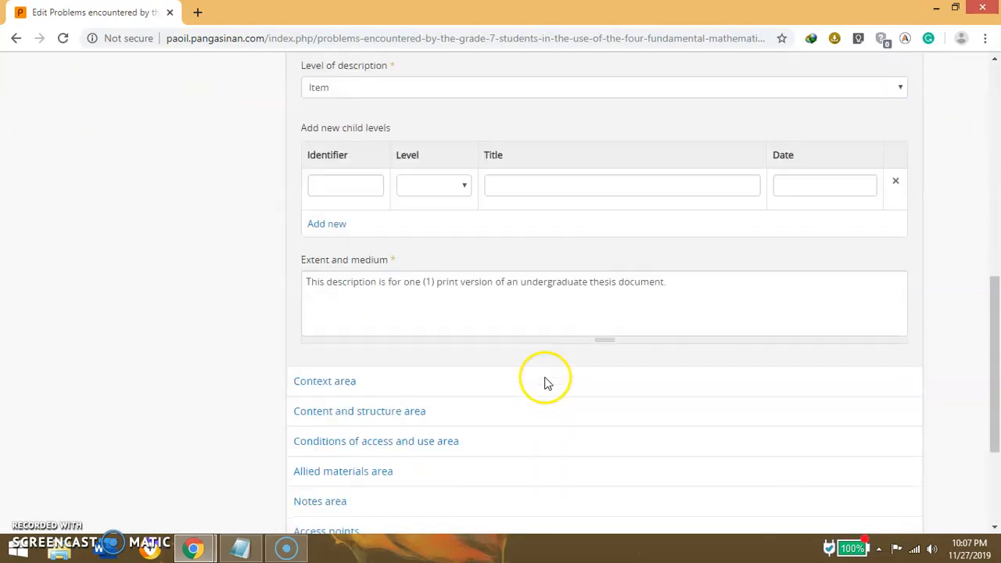
{"action": "scroll", "coordinate": [547, 383], "scroll_direction": "down", "scroll_amount": 3}
{"action": "left_click", "coordinate": [320, 456]}
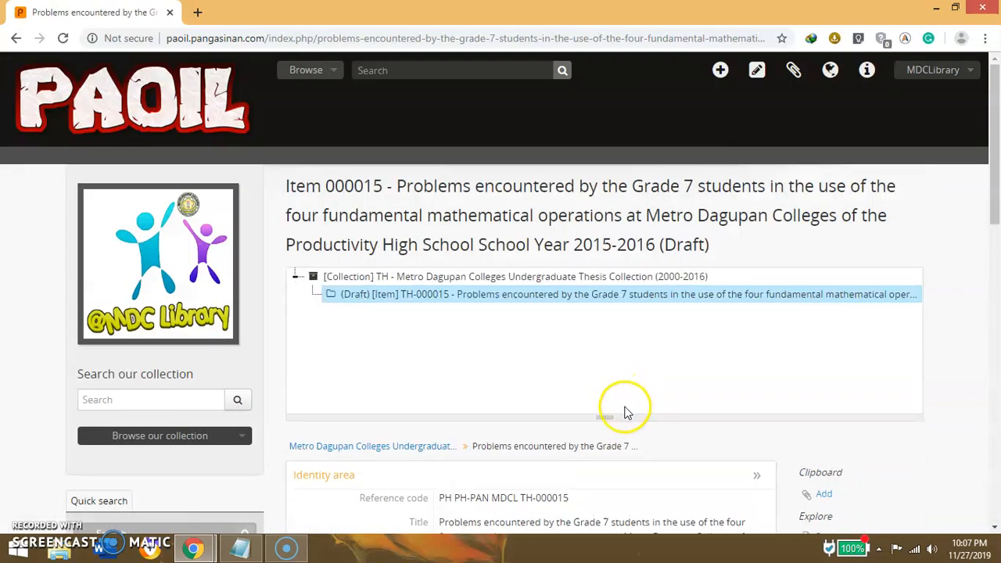
Open the Metro Dagupan Colleges Undergraduate Thesis Collection from the item's hierarchy and look through its record down to the end
{"action": "scroll", "coordinate": [625, 381], "scroll_direction": "down", "scroll_amount": 5}
{"action": "scroll", "coordinate": [626, 380], "scroll_direction": "up", "scroll_amount": 4}
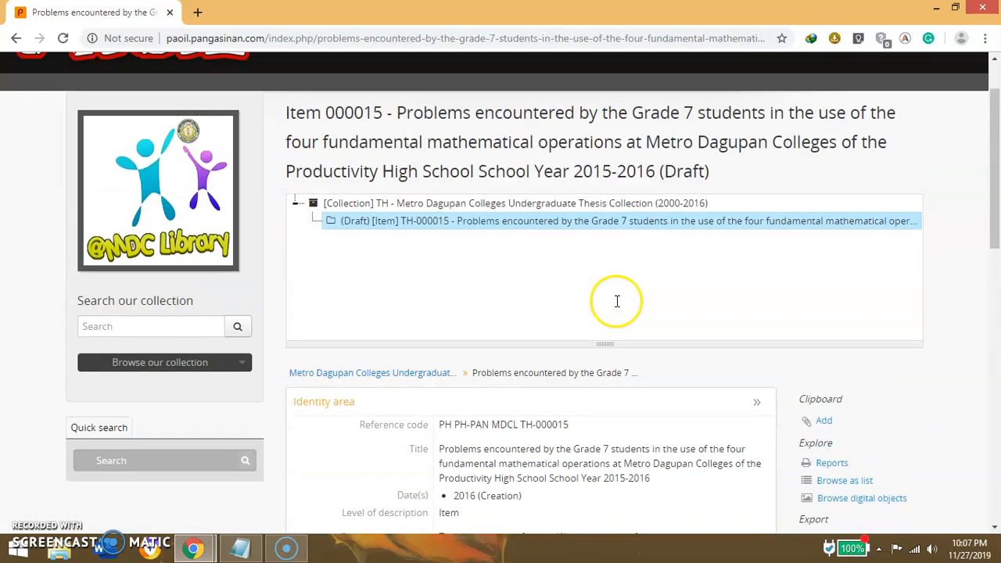
{"action": "left_click", "coordinate": [591, 205]}
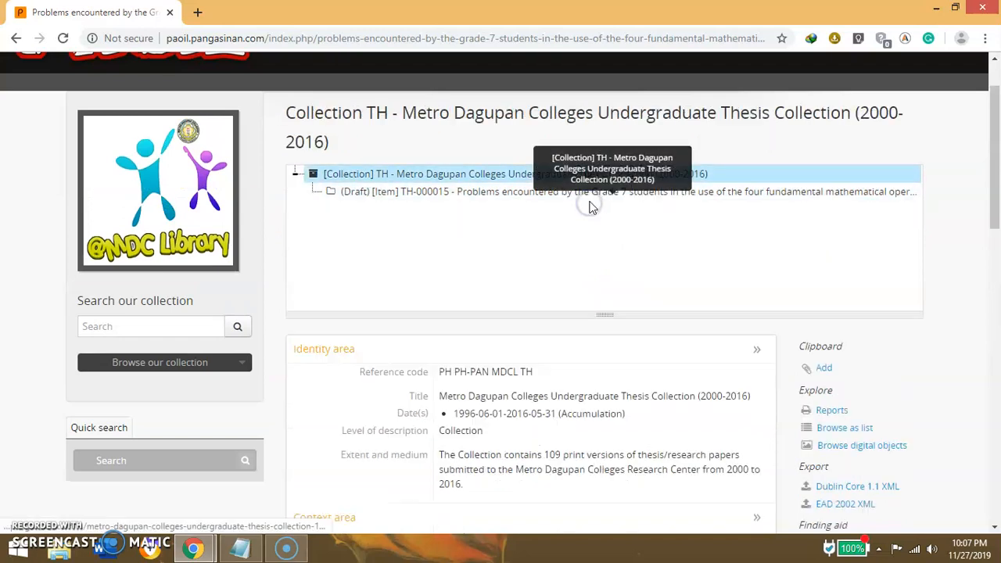
{"action": "scroll", "coordinate": [424, 414], "scroll_direction": "down", "scroll_amount": 15}
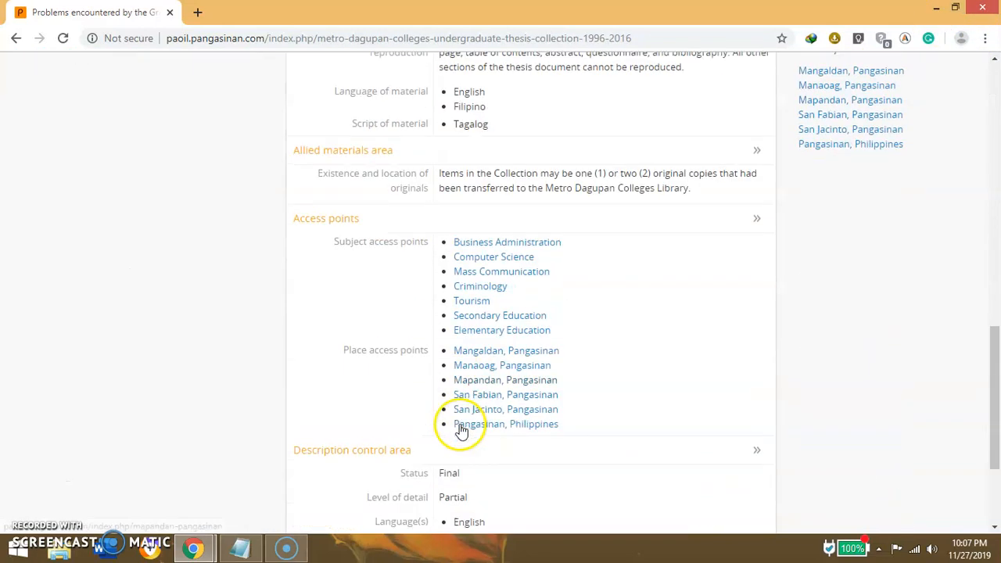
Start a new description under the collection, look through its blank identity area, and cancel without creating a record
{"action": "left_click", "coordinate": [433, 475]}
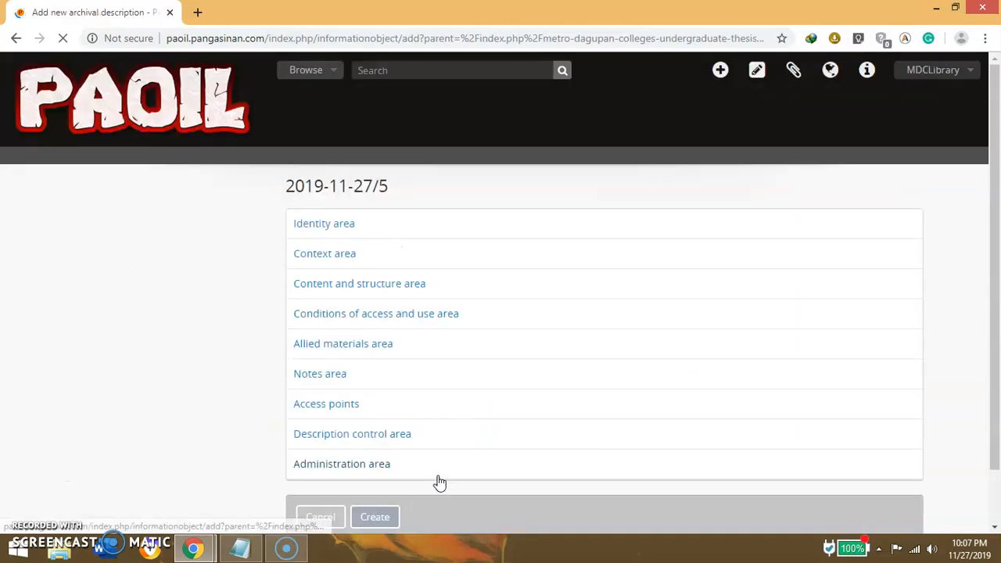
{"action": "left_click", "coordinate": [325, 229]}
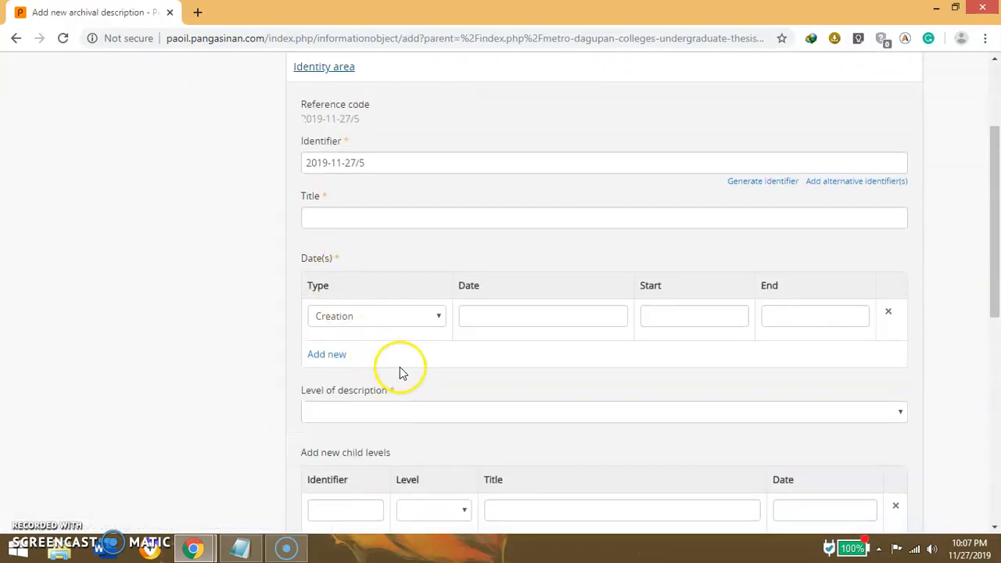
{"action": "scroll", "coordinate": [400, 366], "scroll_direction": "down", "scroll_amount": 5}
{"action": "scroll", "coordinate": [405, 388], "scroll_direction": "up", "scroll_amount": 7}
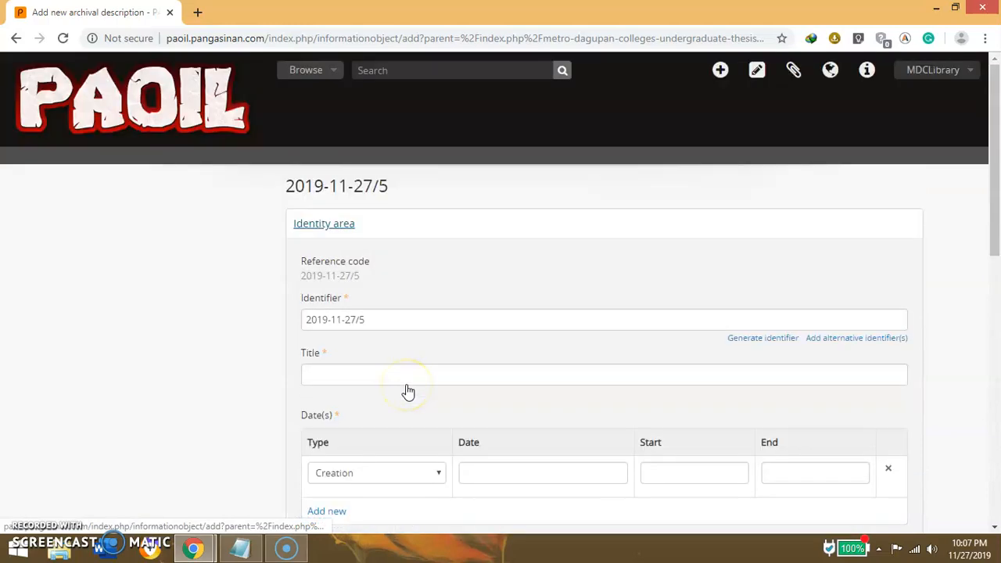
{"action": "scroll", "coordinate": [885, 440], "scroll_direction": "down", "scroll_amount": 4}
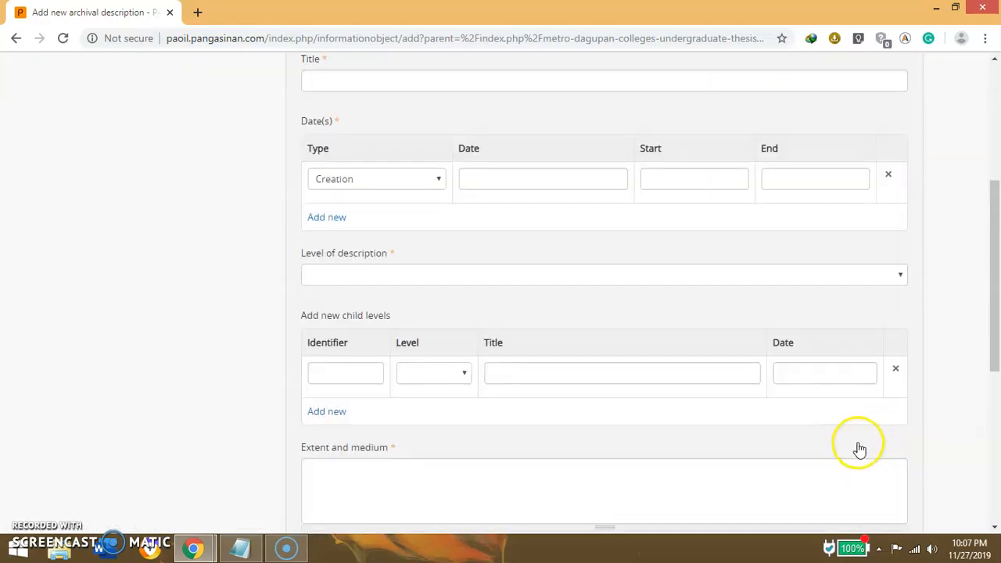
{"action": "scroll", "coordinate": [858, 452], "scroll_direction": "down", "scroll_amount": 3}
{"action": "scroll", "coordinate": [857, 453], "scroll_direction": "down", "scroll_amount": 2}
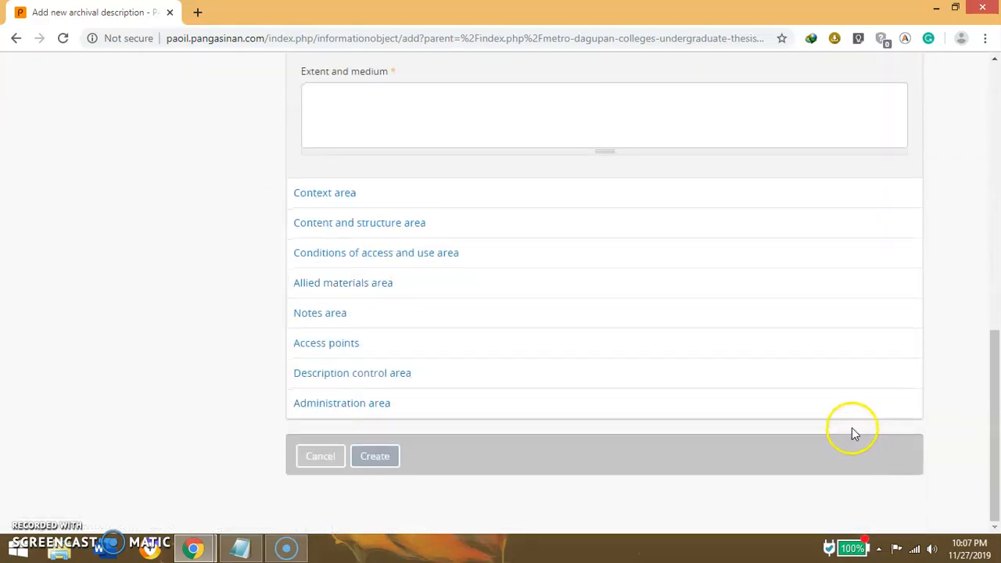
{"action": "left_click", "coordinate": [316, 457]}
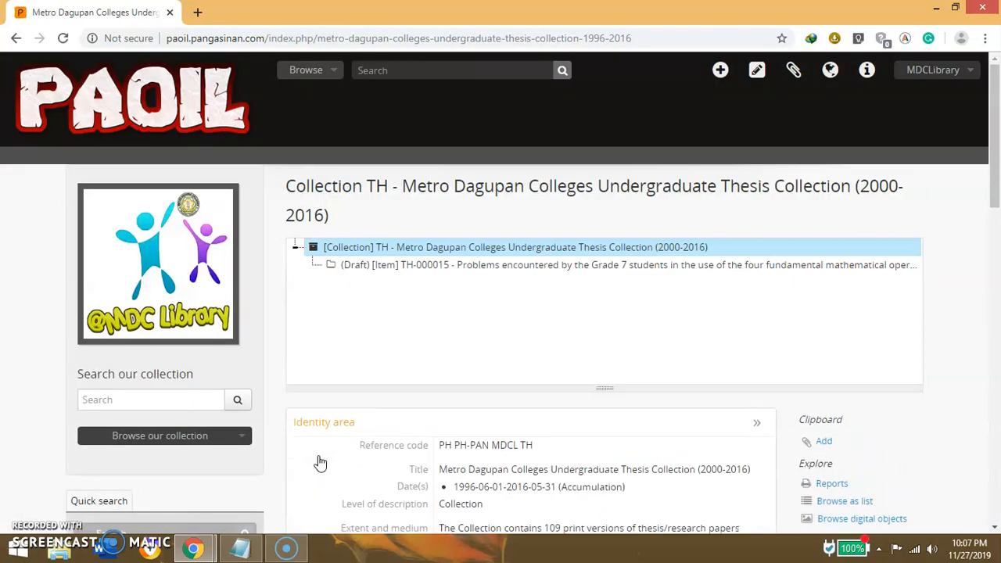
Examine the collection's extent and medium statement, marking the number of print versions, and read on through the context area
{"action": "scroll", "coordinate": [531, 328], "scroll_direction": "down", "scroll_amount": 3}
{"action": "scroll", "coordinate": [540, 383], "scroll_direction": "down", "scroll_amount": 1}
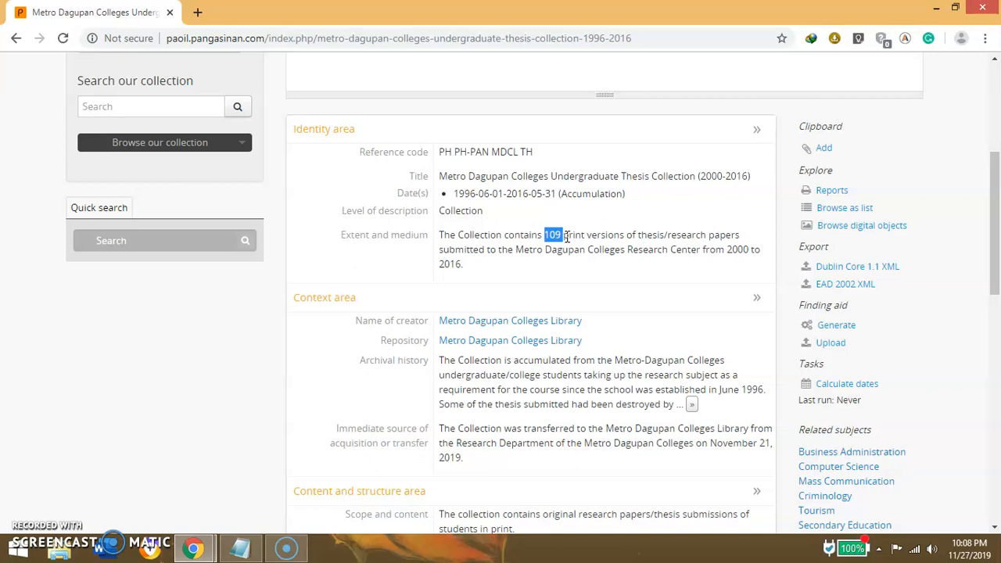
{"action": "scroll", "coordinate": [614, 366], "scroll_direction": "down", "scroll_amount": 5}
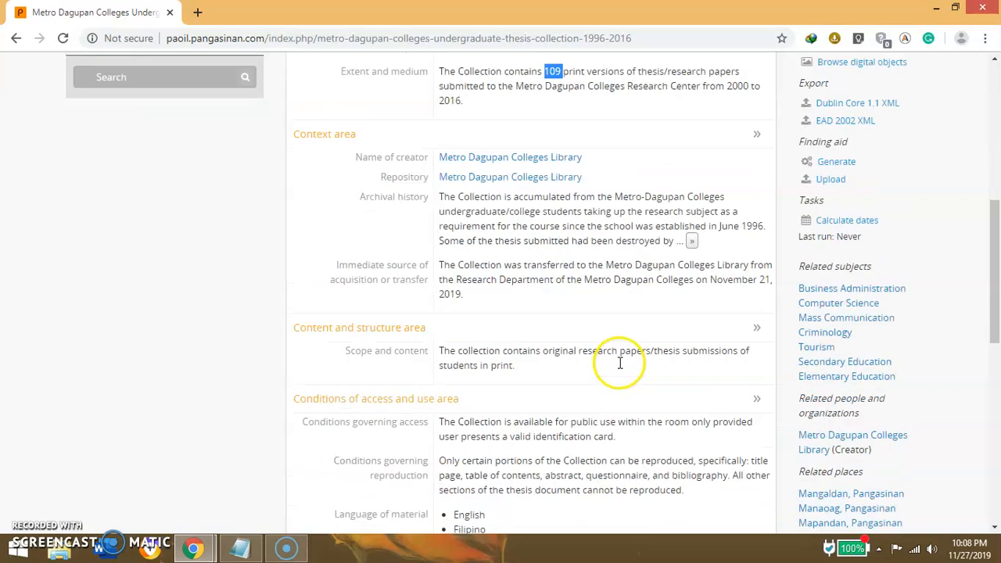
Restore the browser window beside the prepared description notes, switch to Notepad, and clear its text selection to check the reusable statements
{"action": "left_click", "coordinate": [955, 8]}
{"action": "left_click_drag", "start_coordinate": [600, 504], "coordinate": [602, 549]}
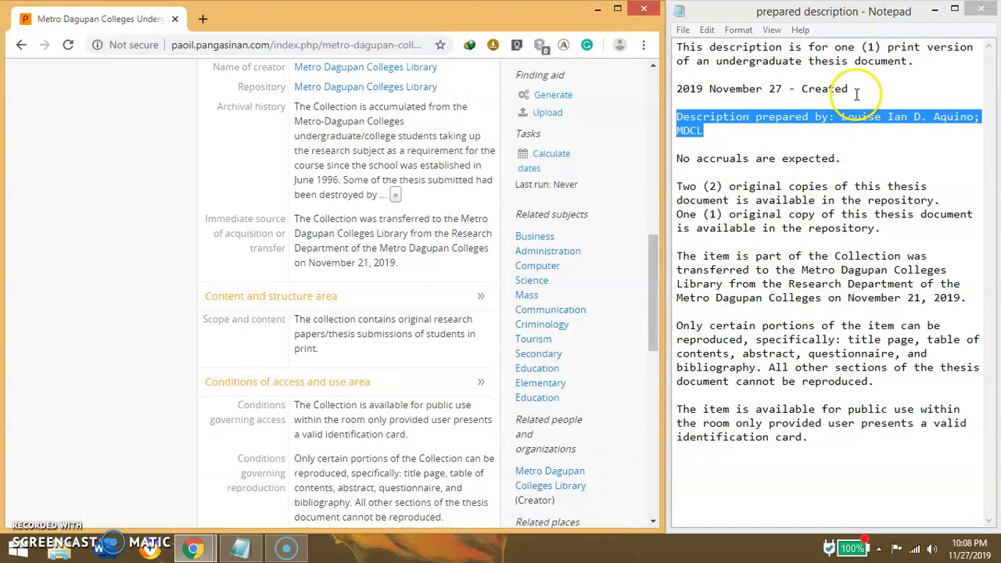
{"action": "left_click", "coordinate": [850, 198]}
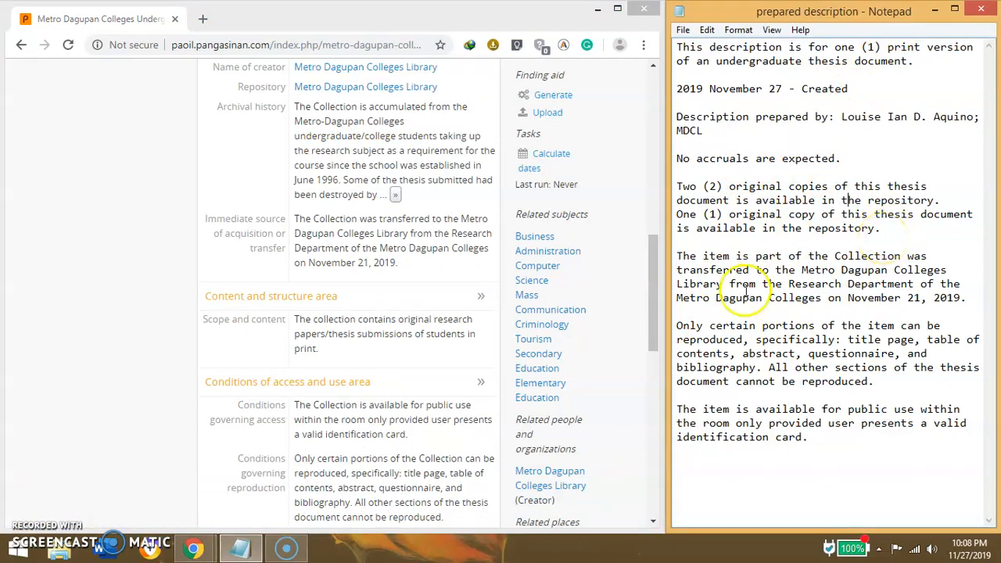
Open the draft item TH-000015 from the collection's hierarchy in the browser and maximize the window
{"action": "left_click_drag", "start_coordinate": [650, 306], "coordinate": [638, 275]}
{"action": "left_click_drag", "start_coordinate": [626, 353], "coordinate": [606, 172]}
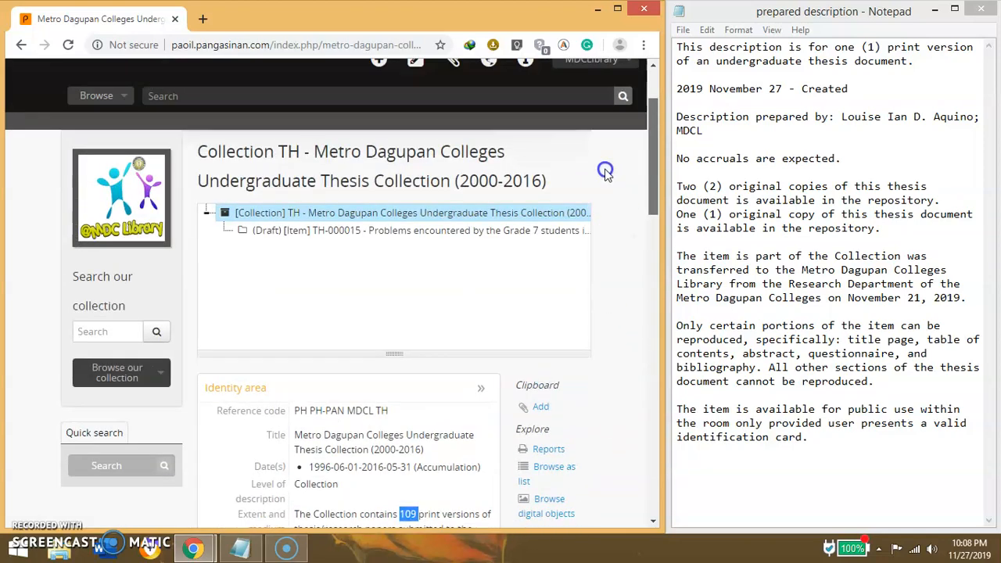
{"action": "left_click", "coordinate": [472, 234]}
{"action": "left_click_drag", "start_coordinate": [660, 213], "coordinate": [611, 135]}
{"action": "left_click", "coordinate": [585, 174]}
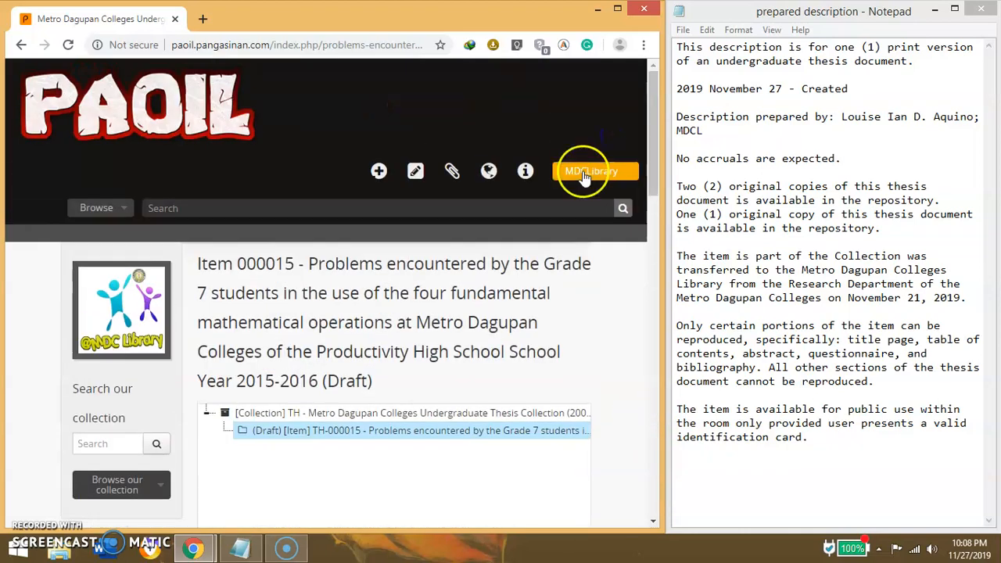
{"action": "left_click", "coordinate": [617, 9]}
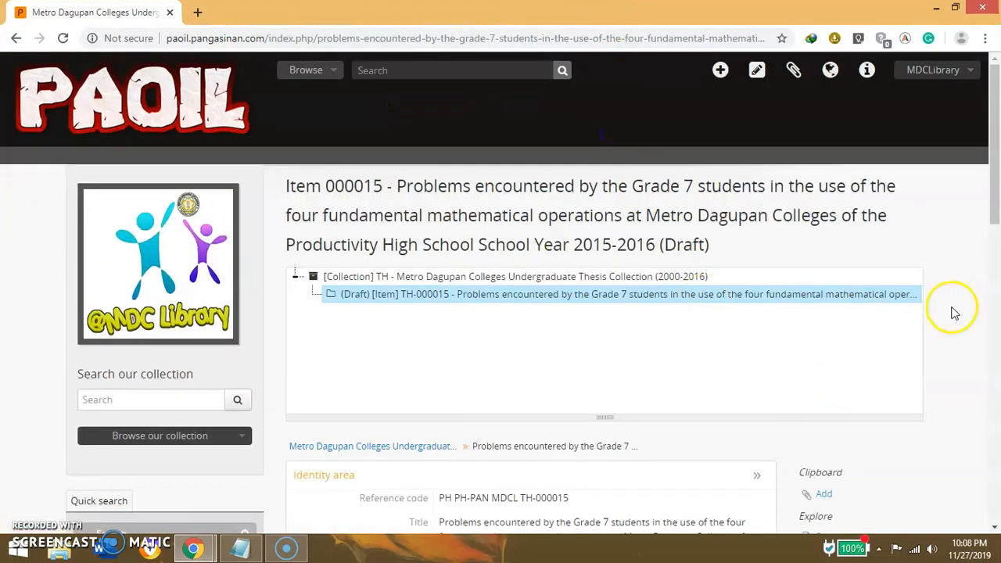
Review the draft item's record through to the description control area, and reread it from the identity area to allied materials
{"action": "left_click_drag", "start_coordinate": [994, 197], "coordinate": [996, 504]}
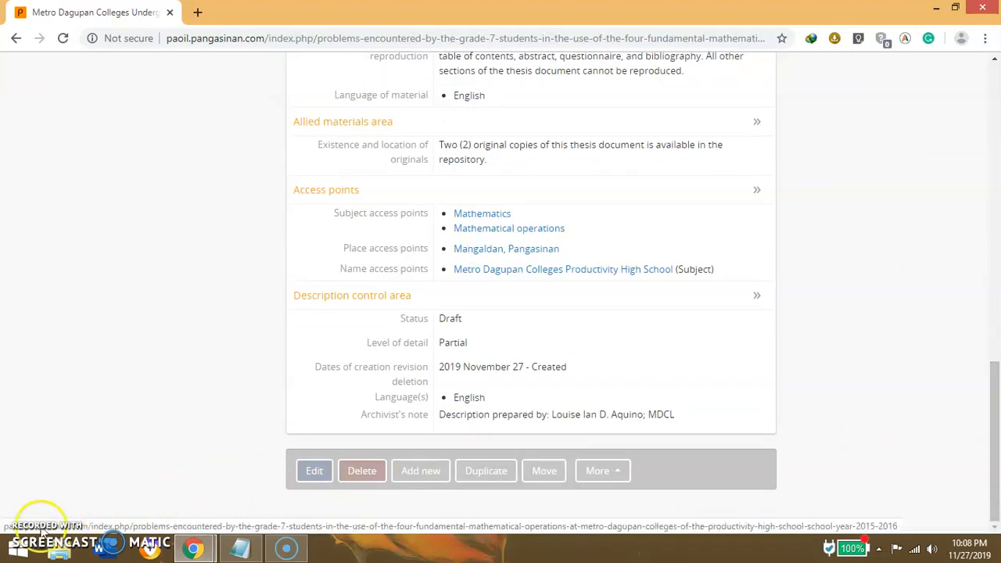
{"action": "left_click_drag", "start_coordinate": [985, 405], "coordinate": [984, 119]}
{"action": "scroll", "coordinate": [960, 309], "scroll_direction": "down", "scroll_amount": 4}
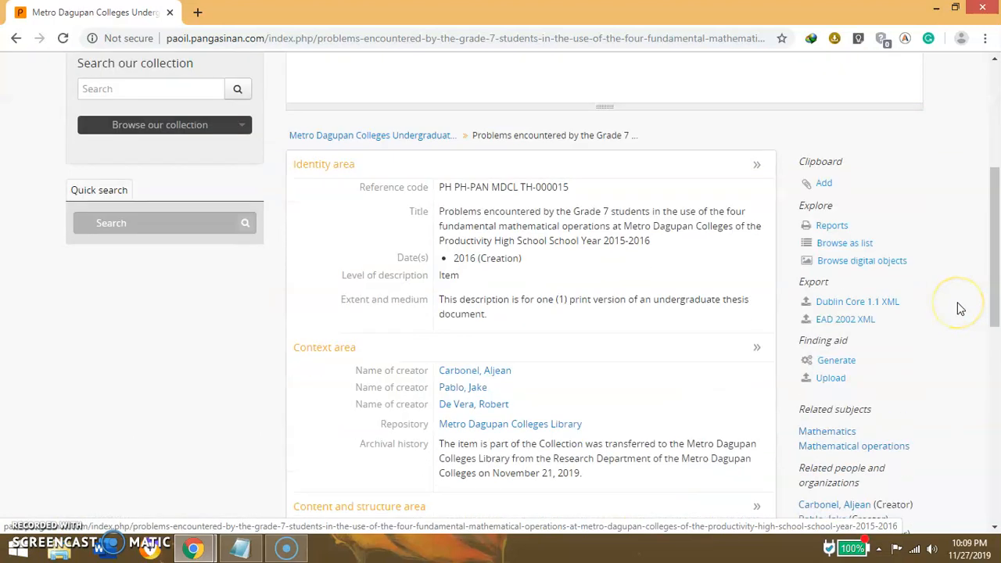
{"action": "scroll", "coordinate": [960, 309], "scroll_direction": "down", "scroll_amount": 4}
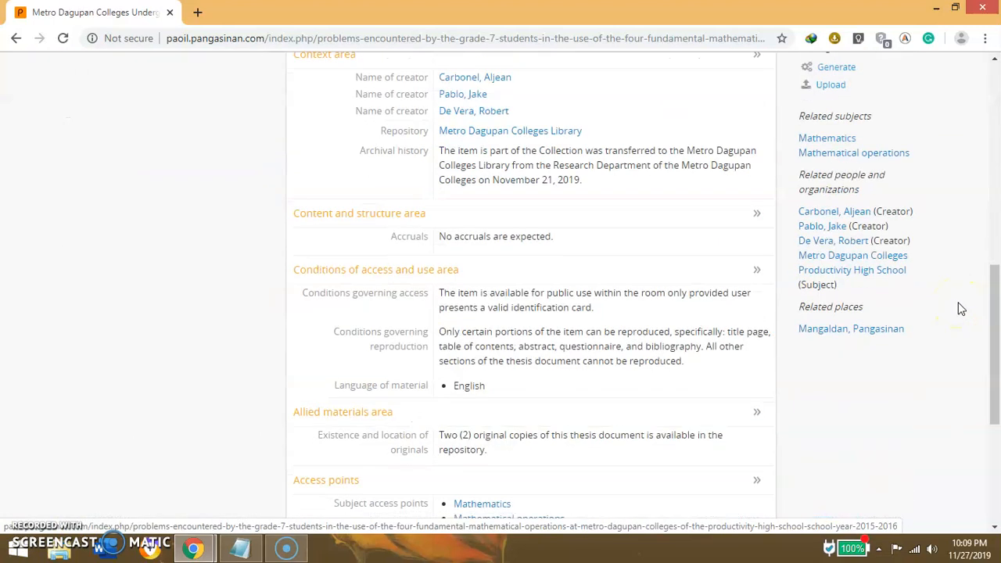